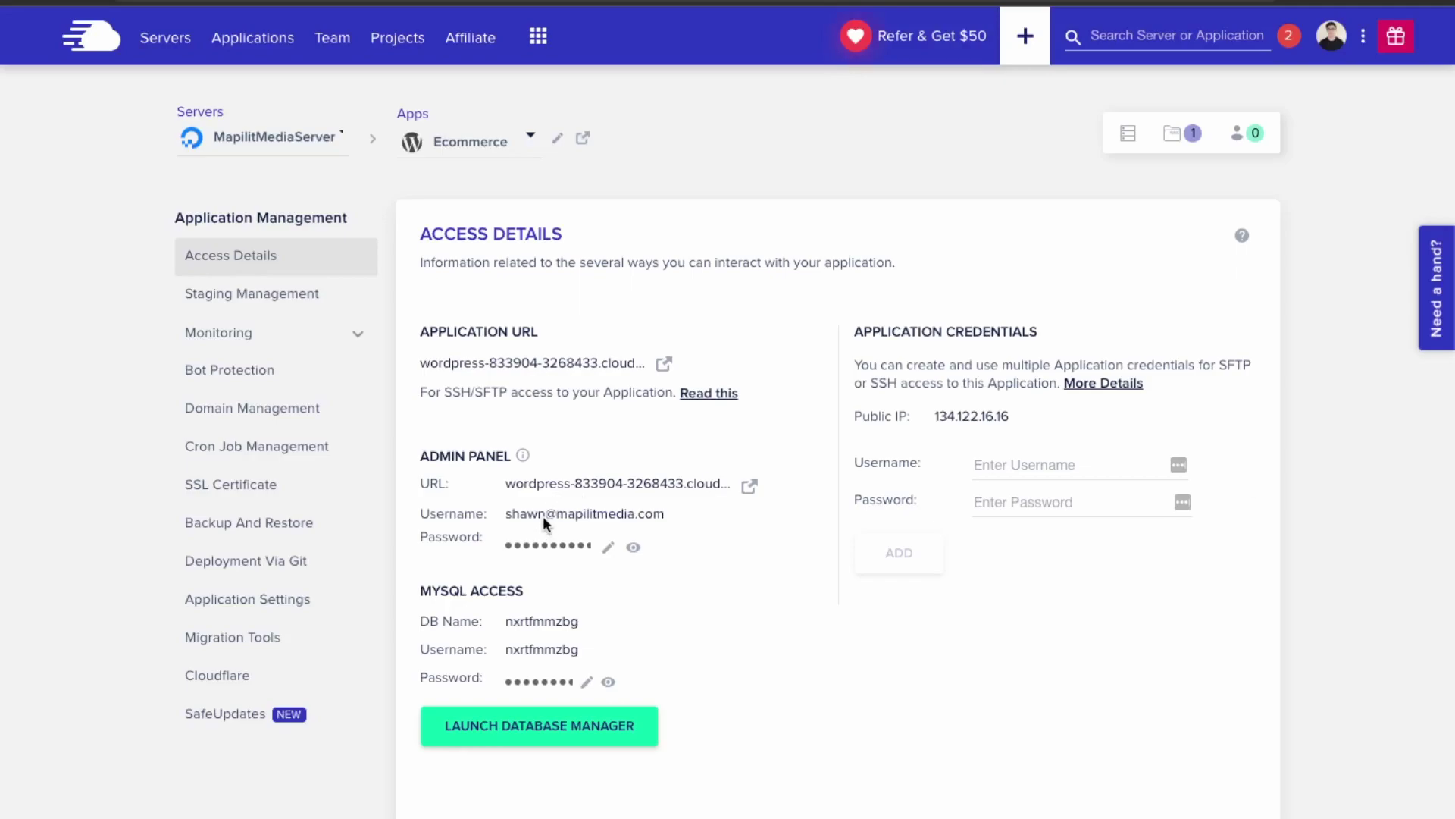
- Launch a staging application for Ecommerce on the same server, MapilitMediaServer
click(290, 301)
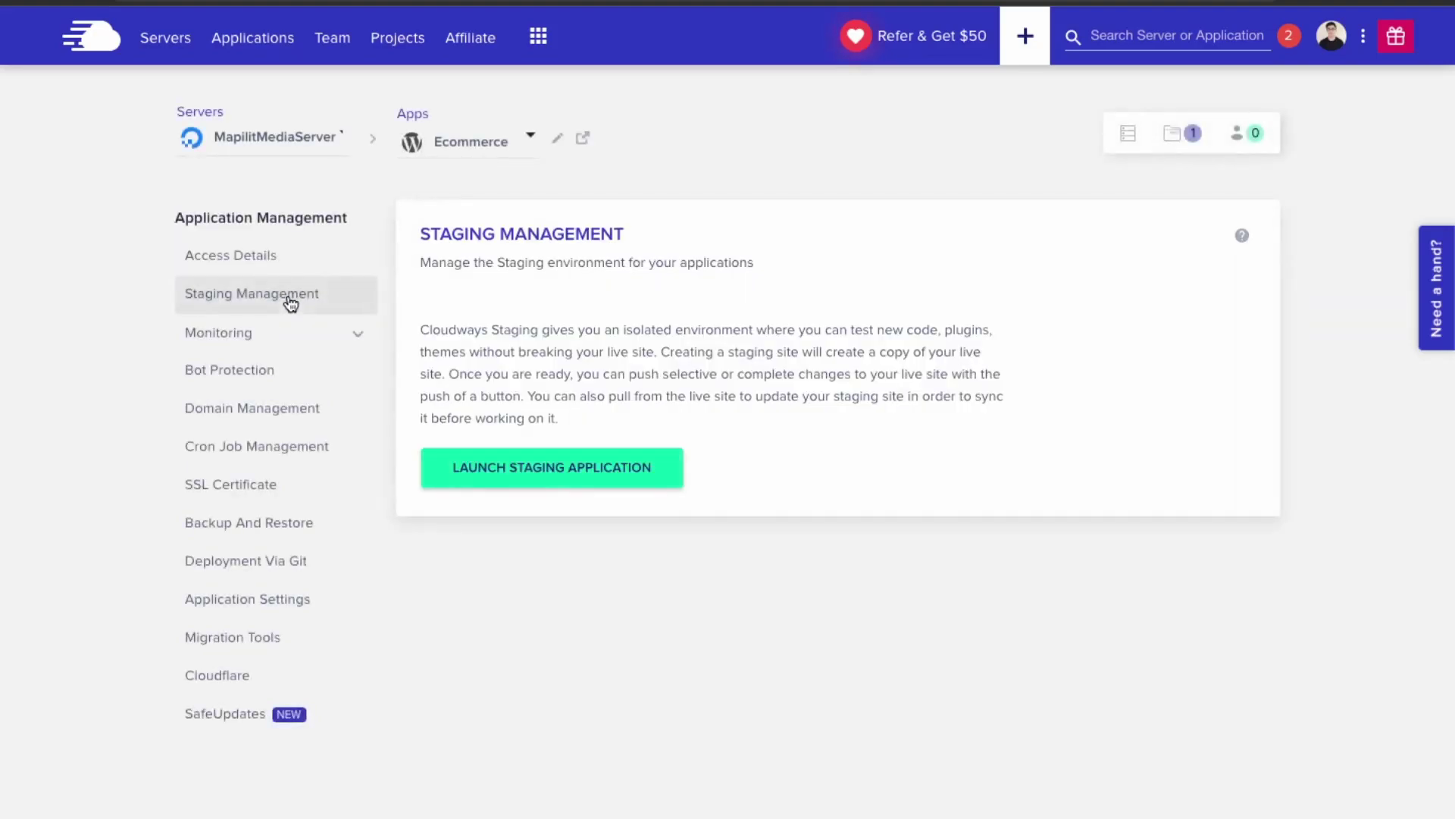
click(562, 475)
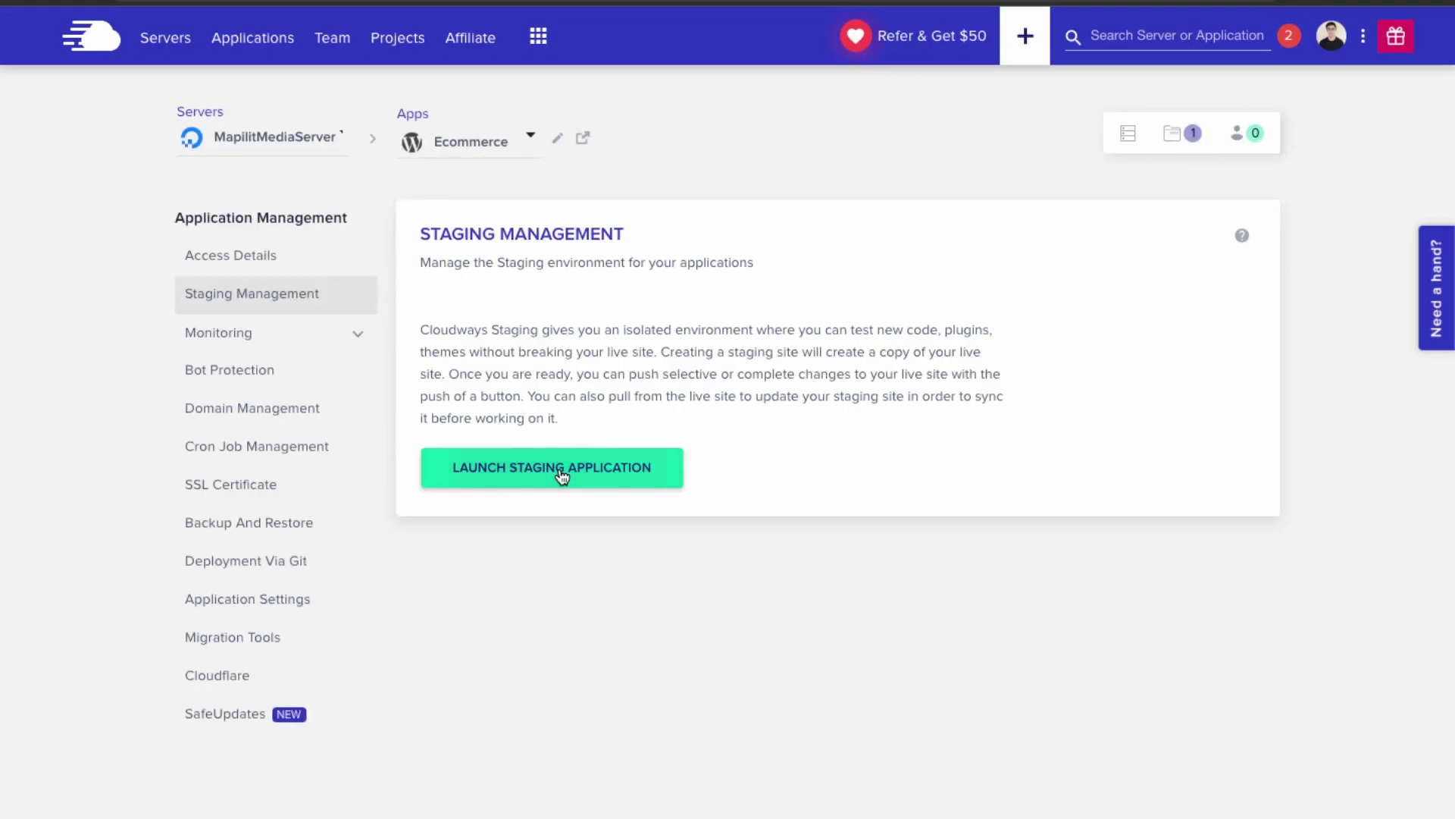
click(632, 517)
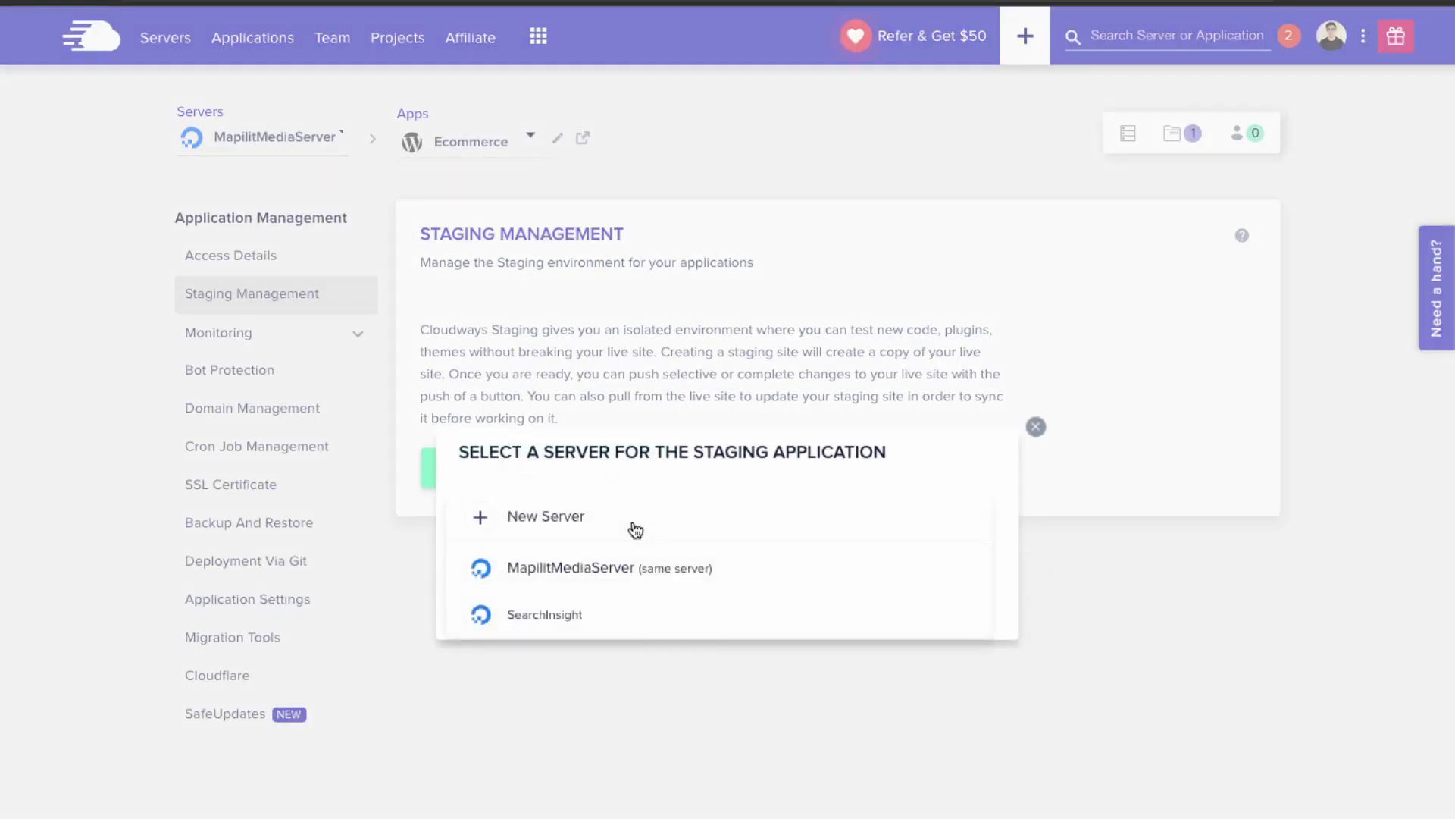
click(591, 567)
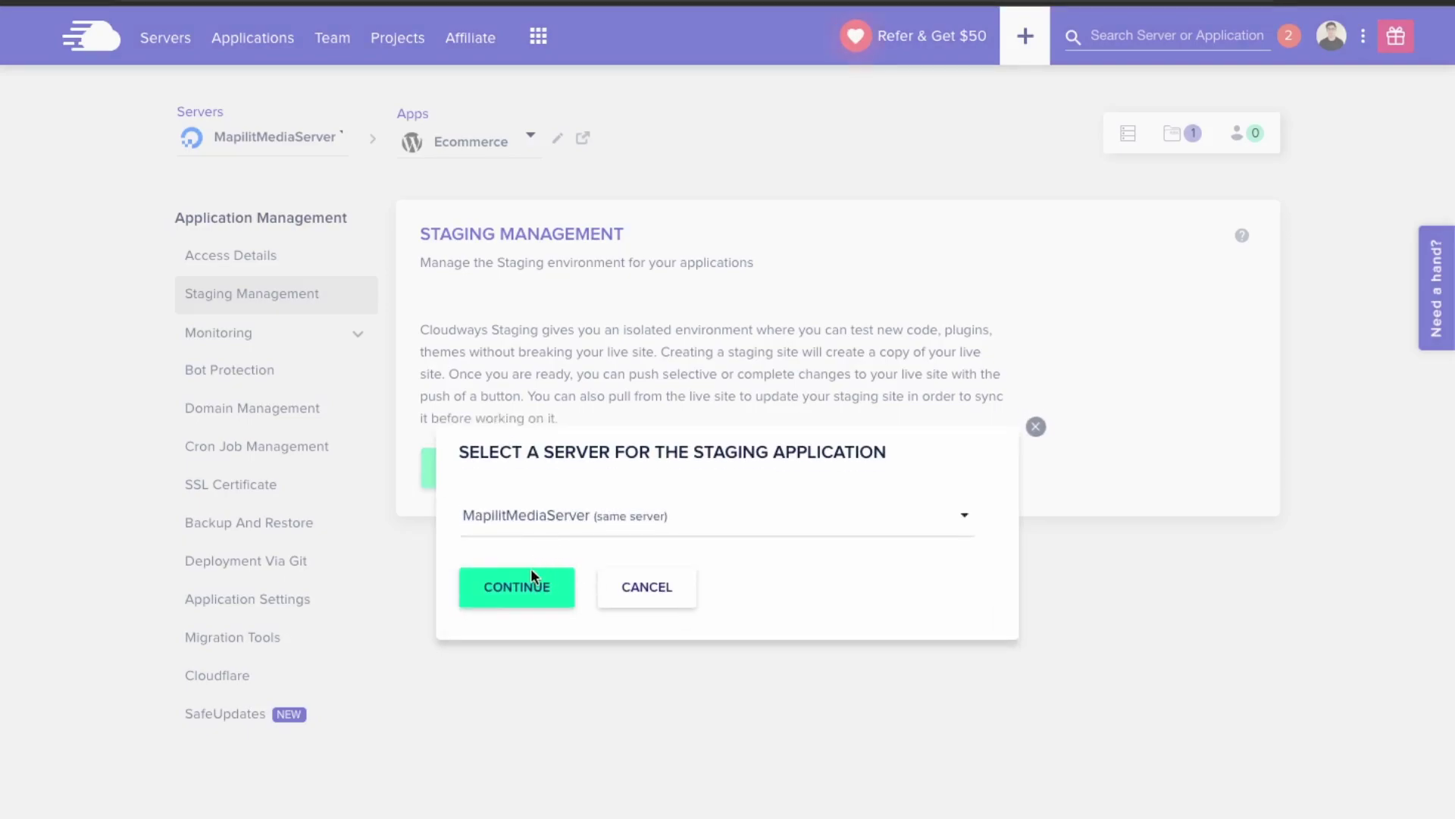
click(516, 599)
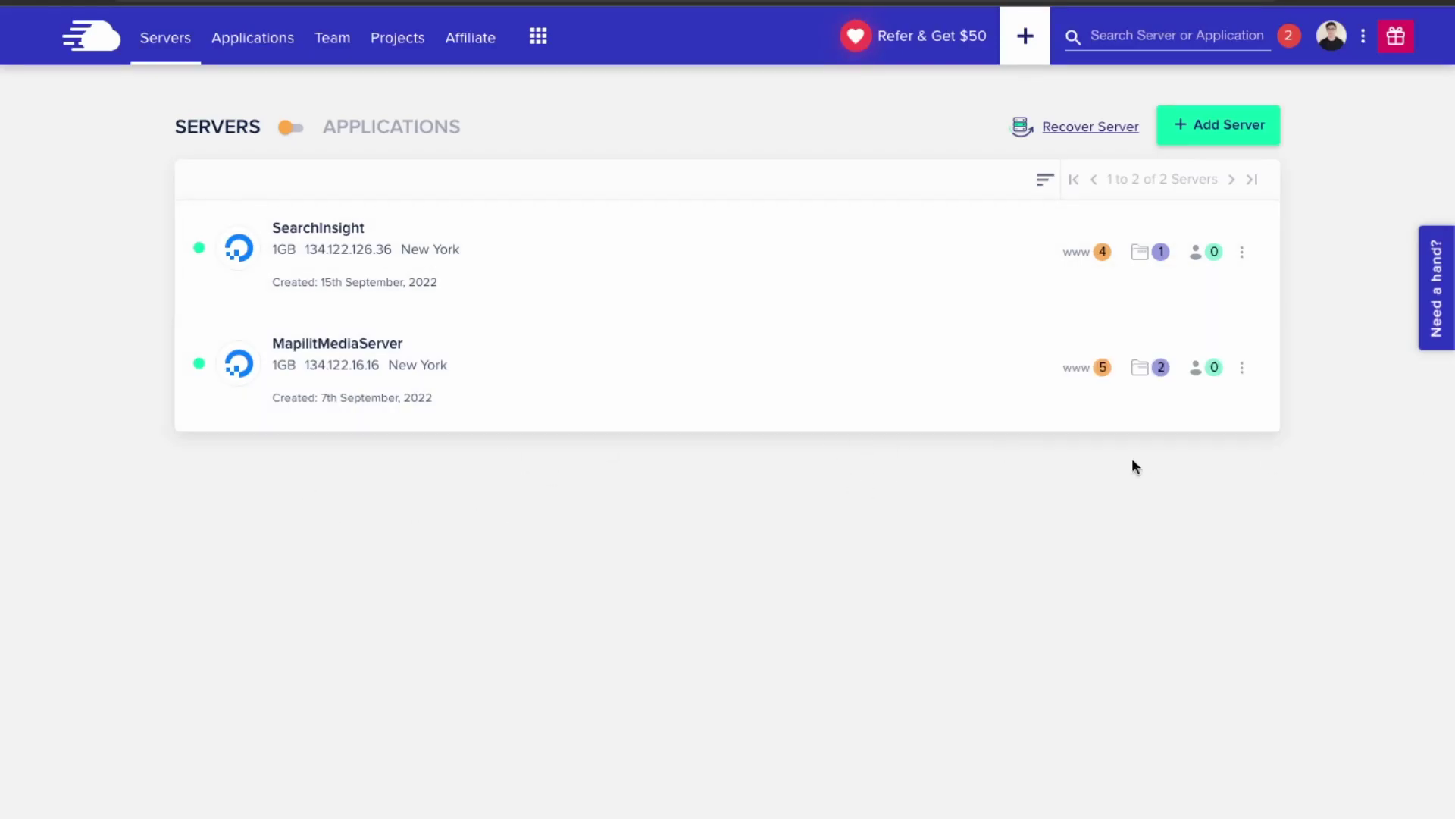
- Open Staging-Ecommerce's Access Details from MapilitMediaServer's application list
click(1080, 368)
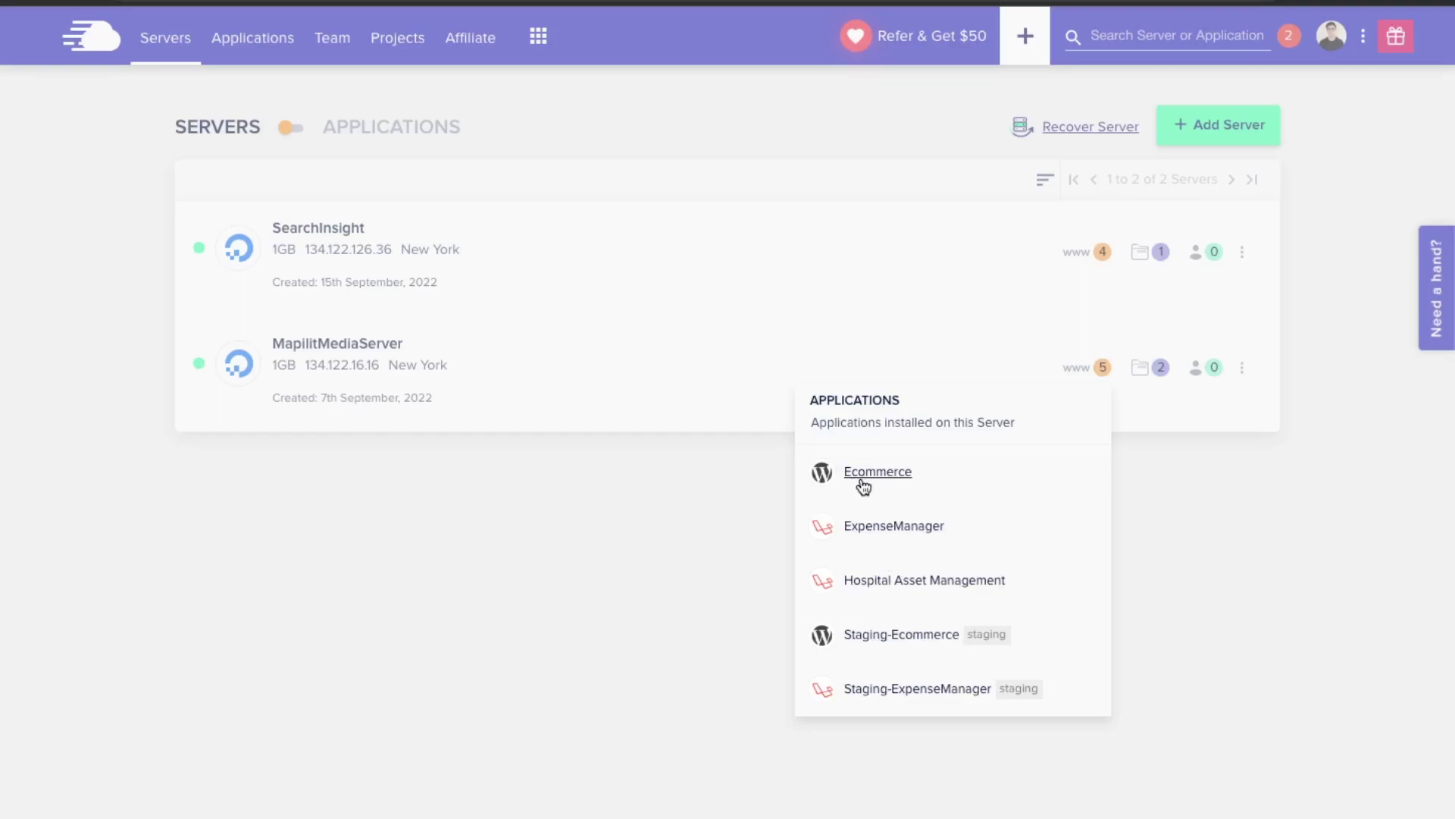
click(899, 644)
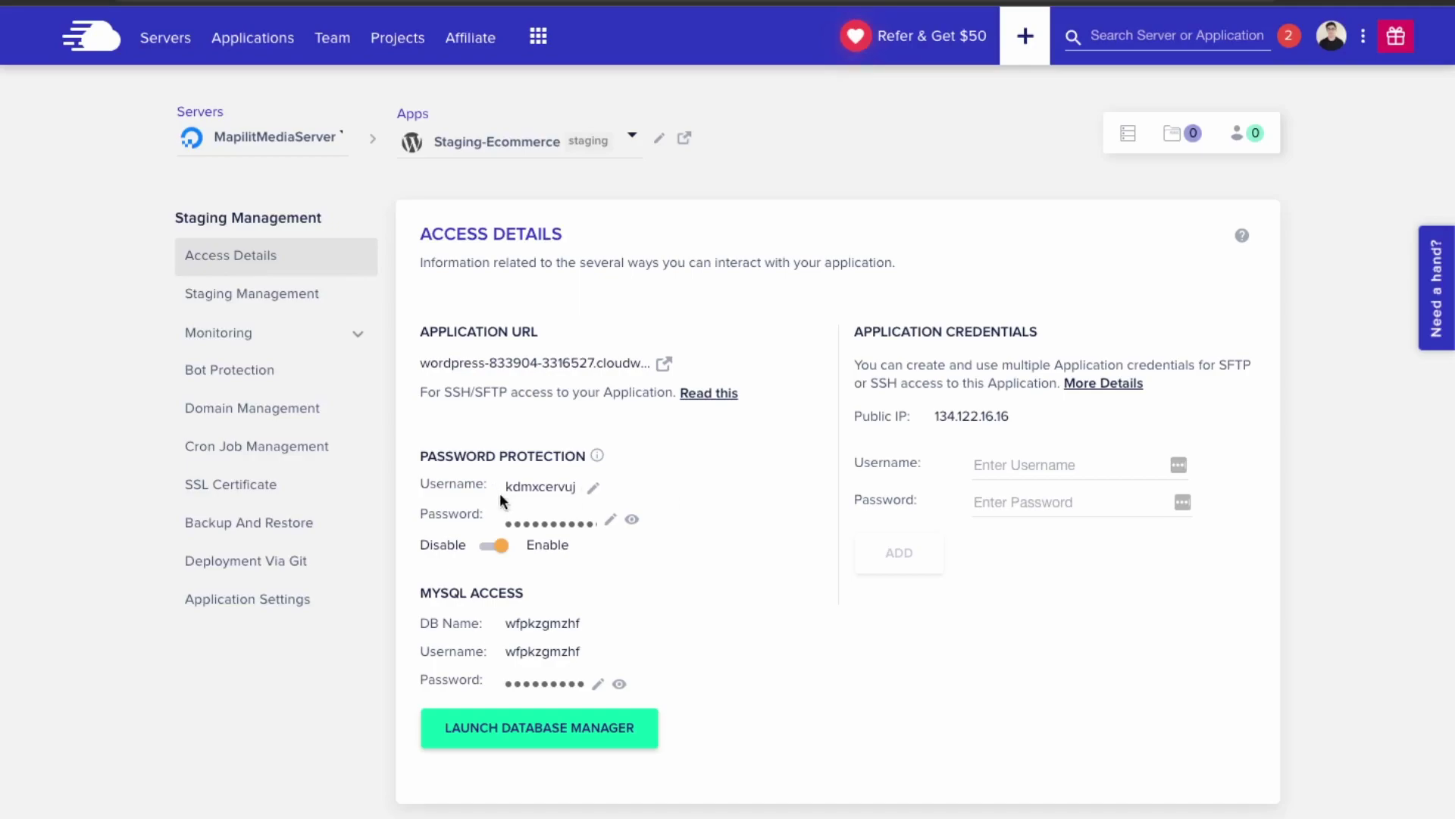
- Preview the staging storefront, then return to the staging app's access details
click(664, 371)
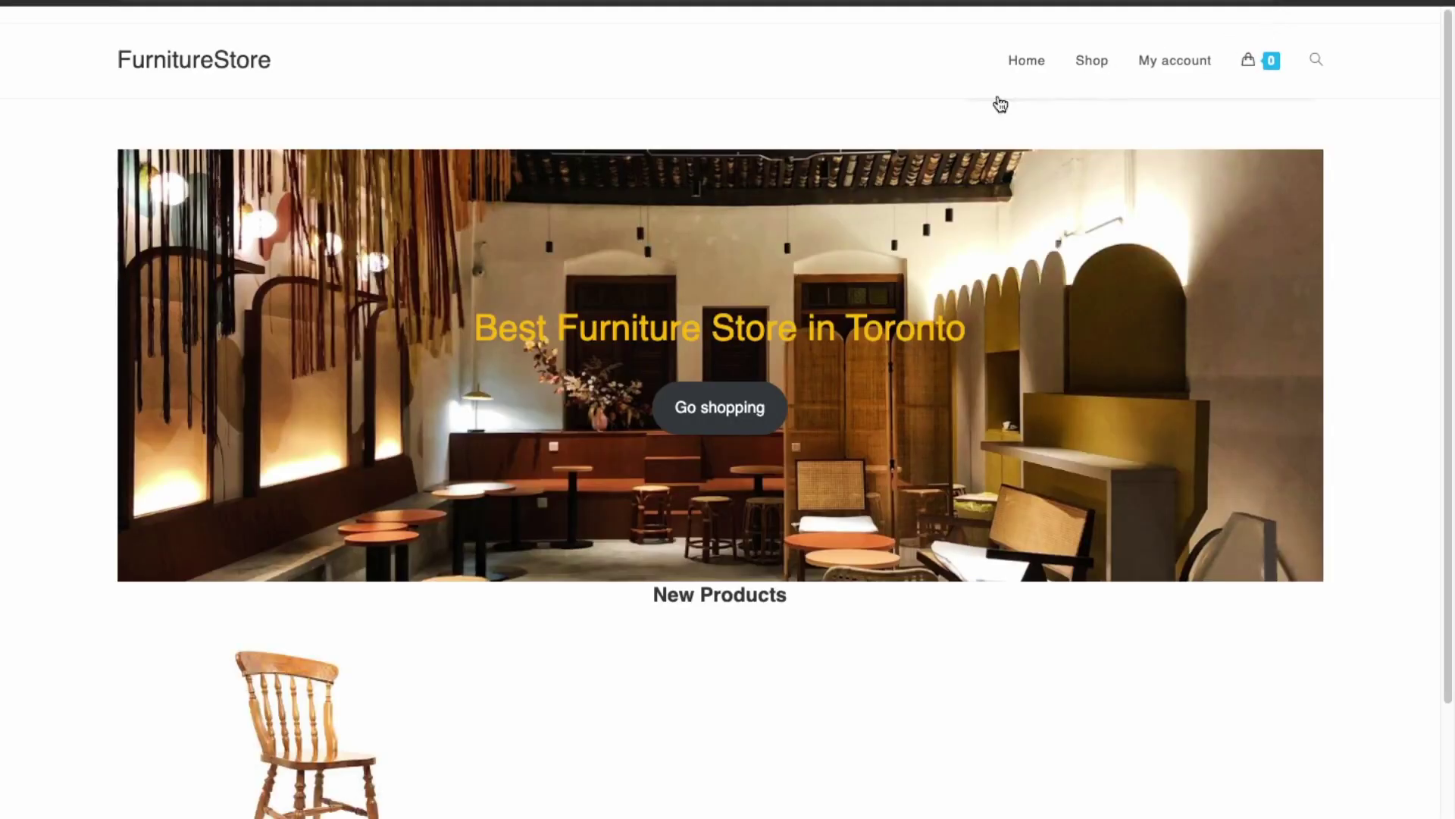
scroll(574, 485, down, 6)
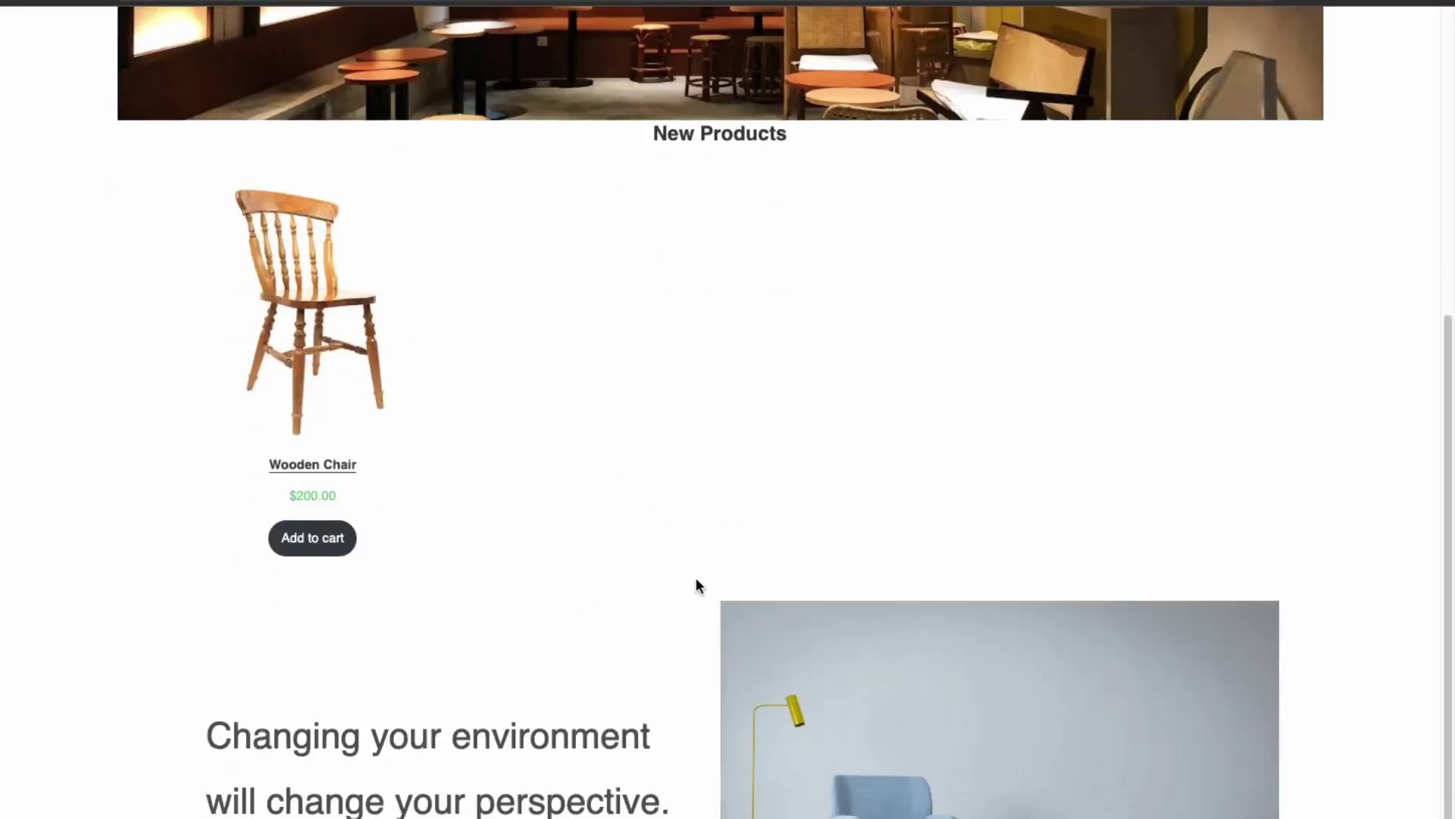
key(ctrl+w)
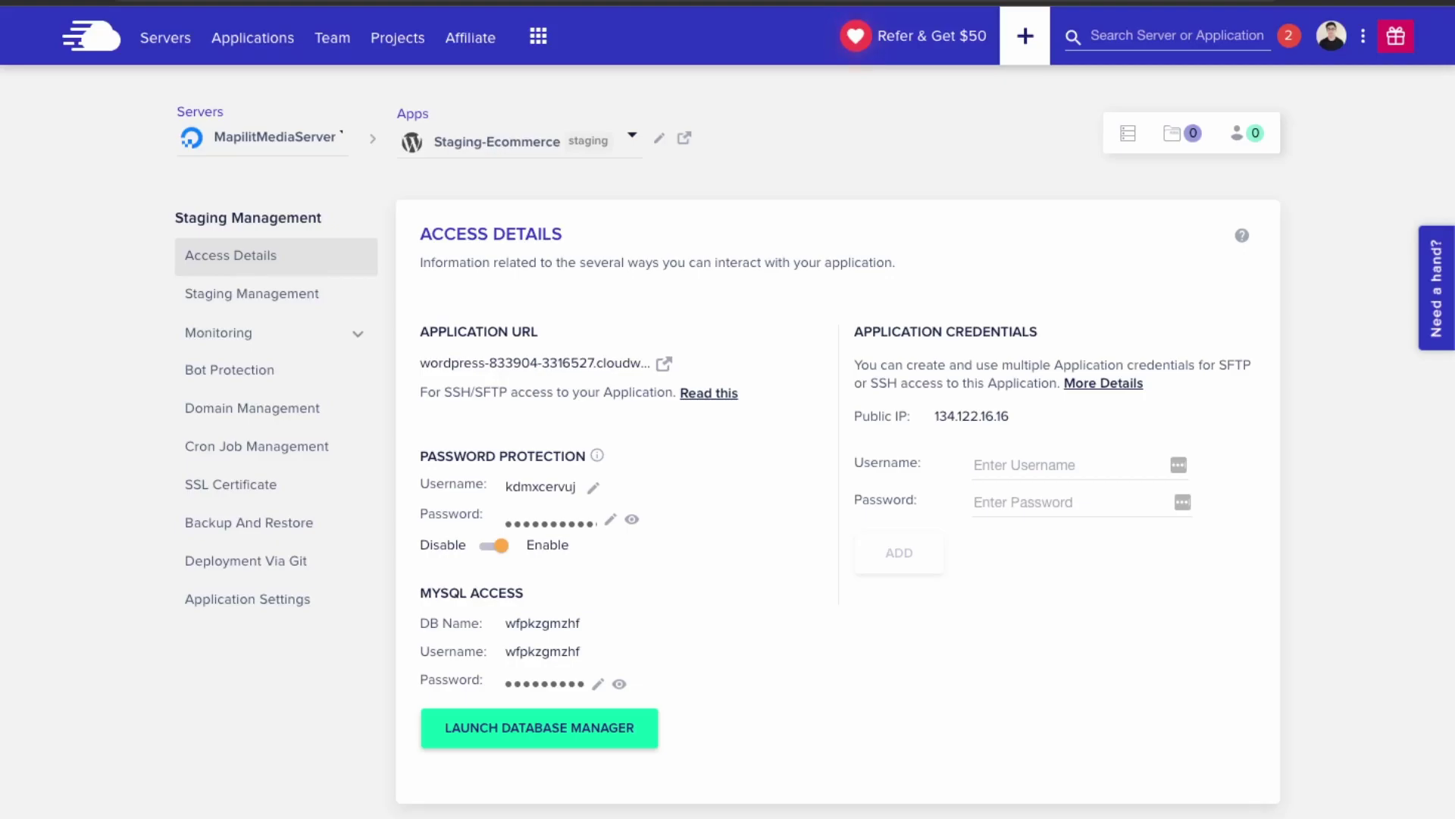
- Log in to the staging wp-admin with the admin e-mail and password
click(543, 724)
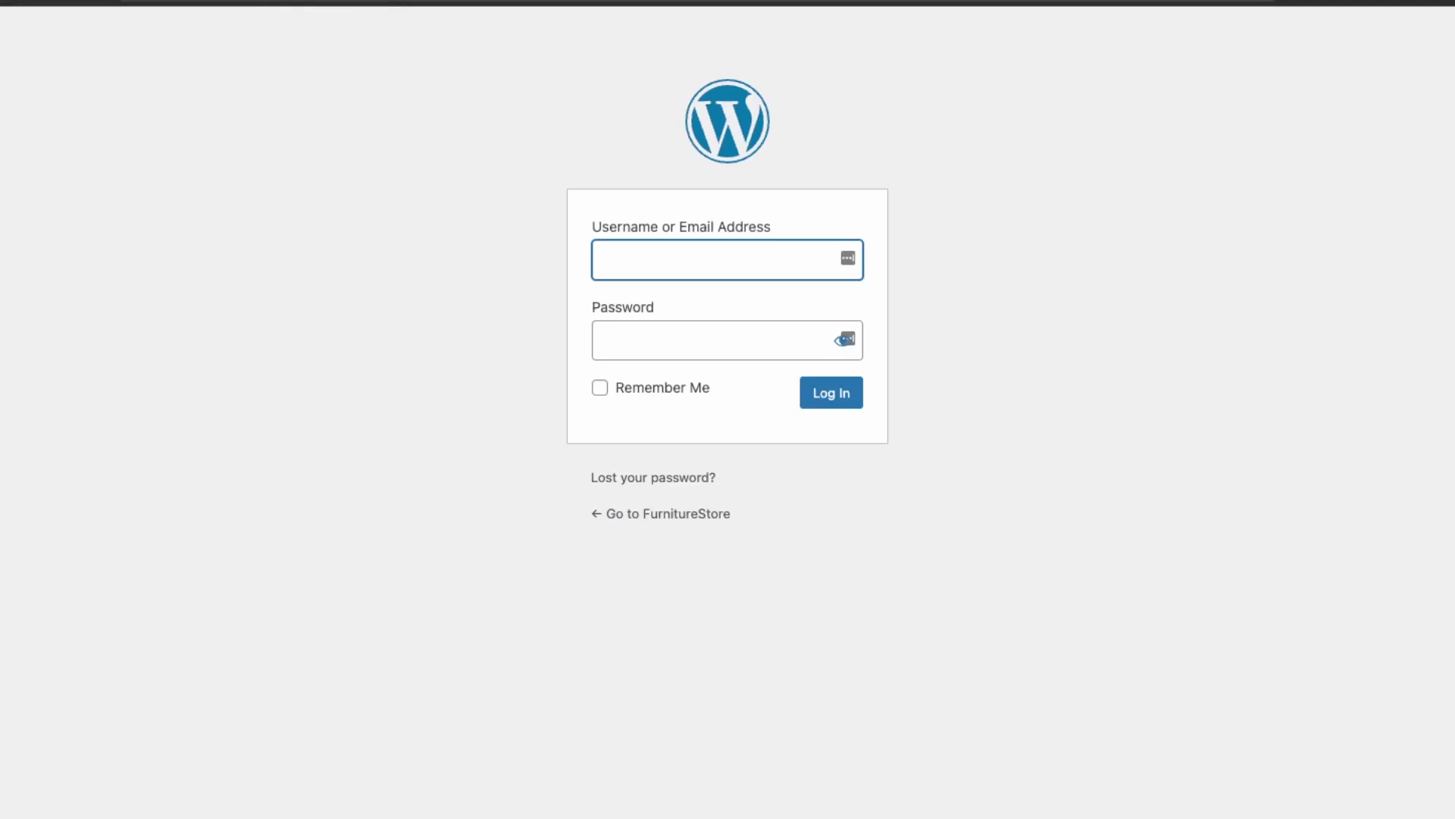
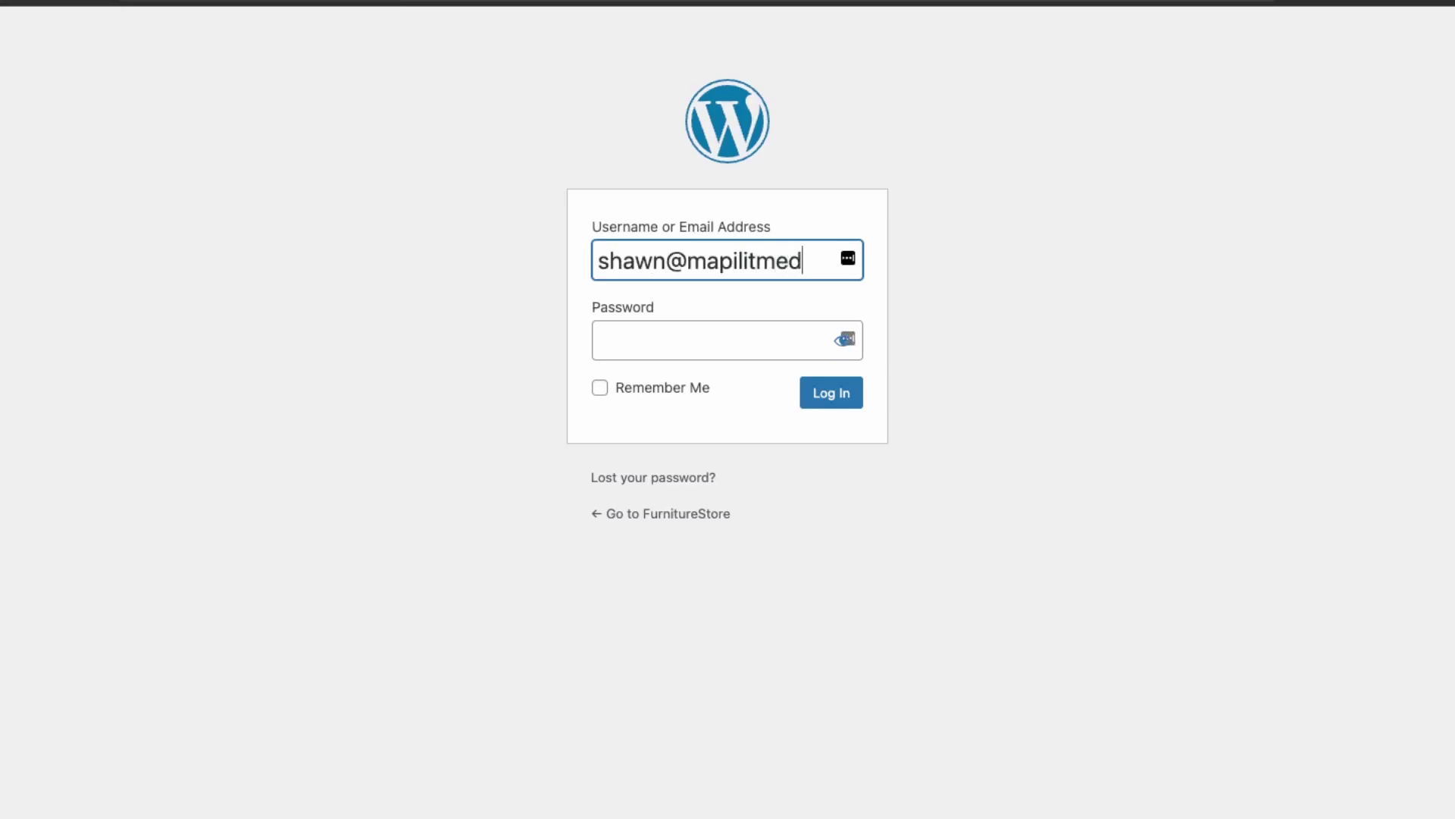
key(Tab)
text(●●●●●●●●●●●)
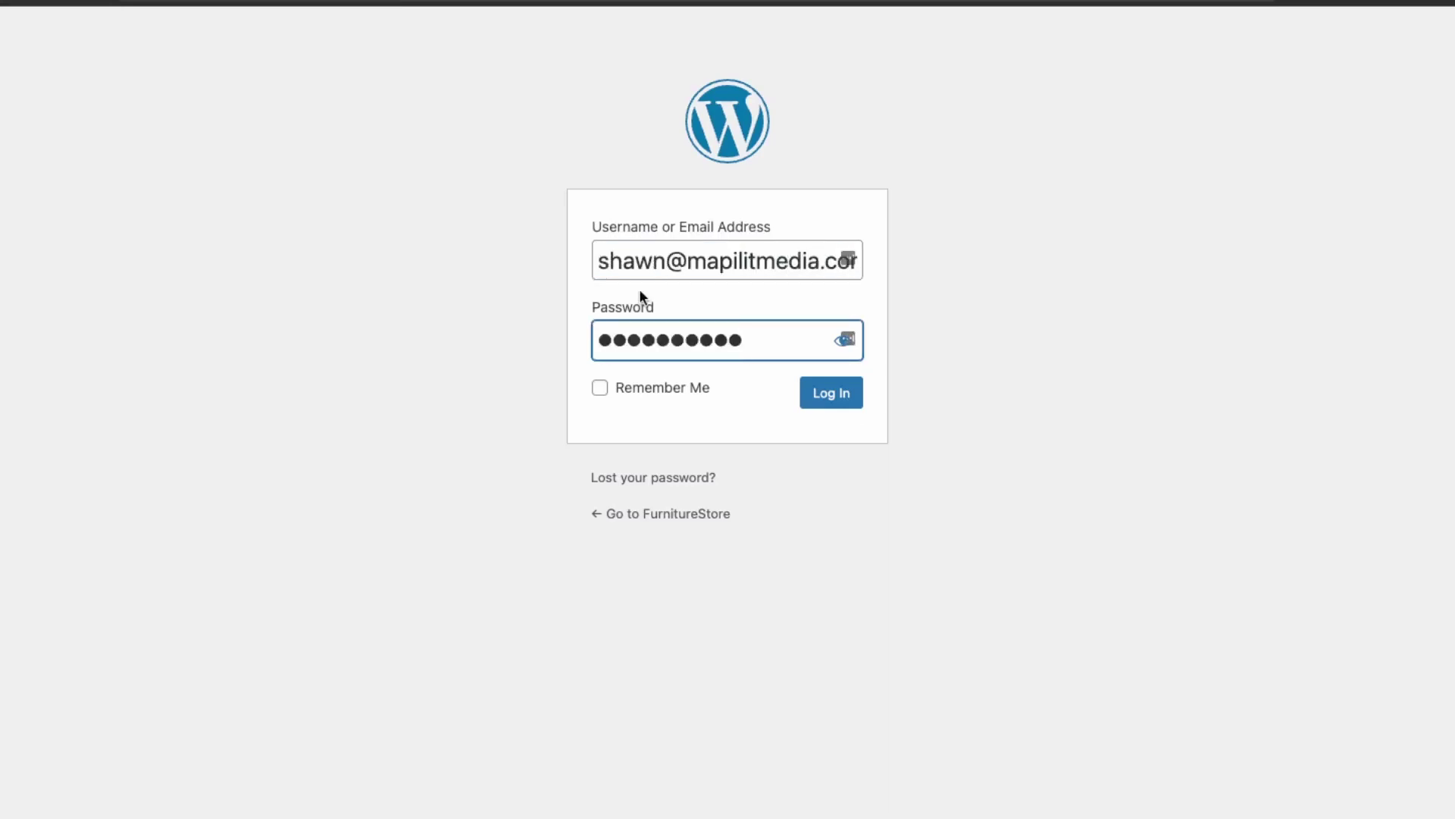
key(Return)
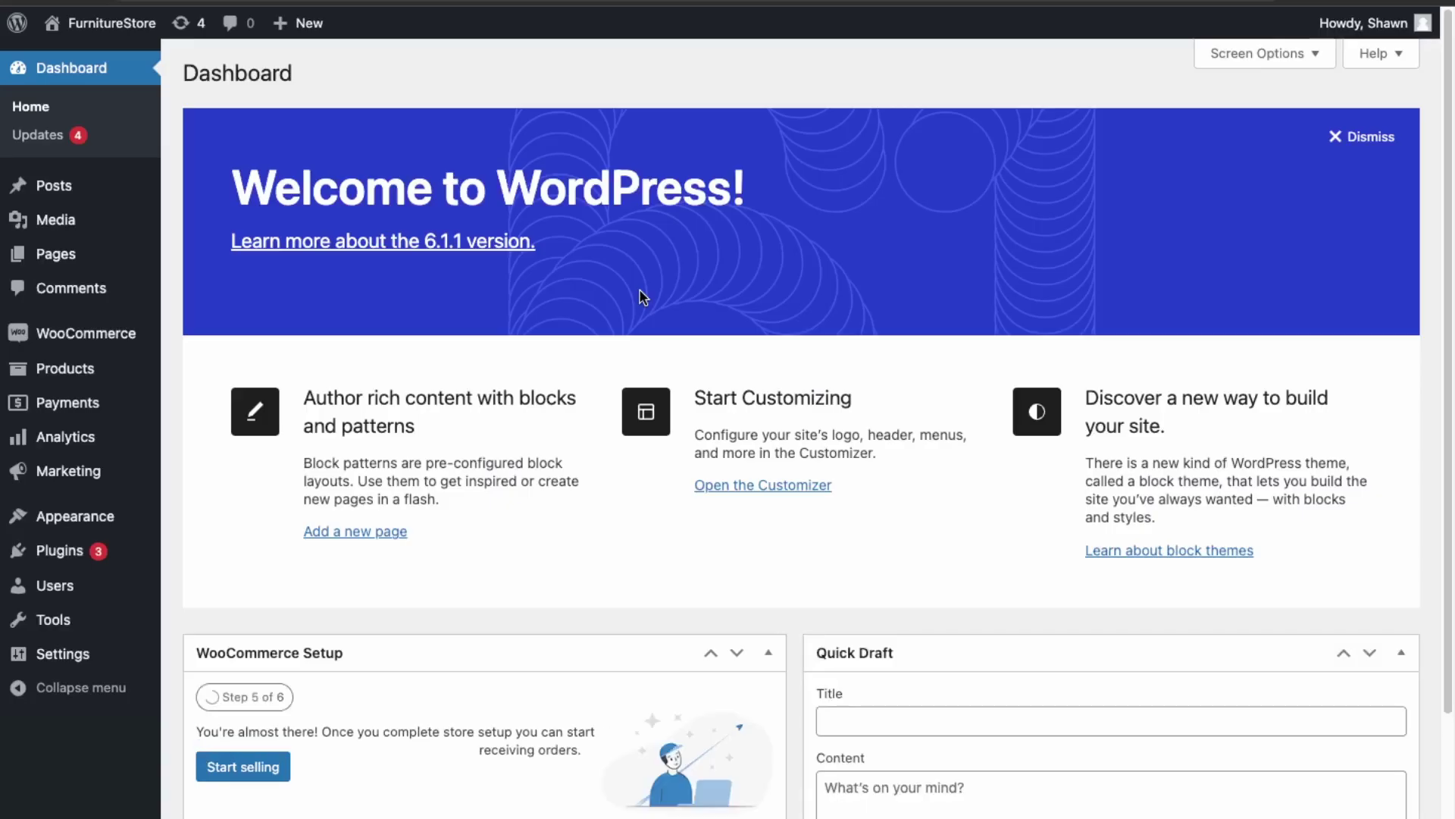
scroll(425, 728, down, 7)
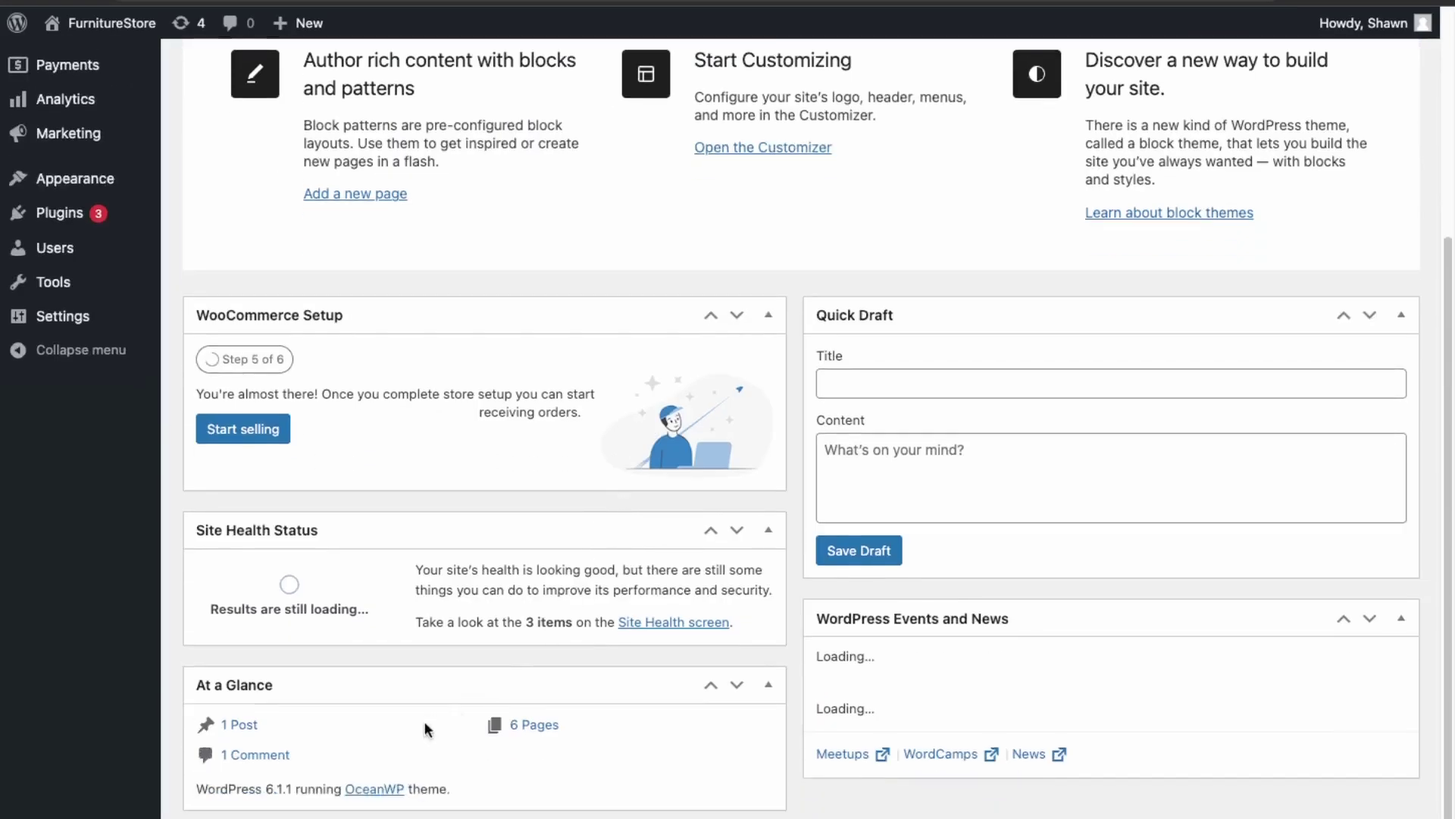
scroll(325, 698, up, 7)
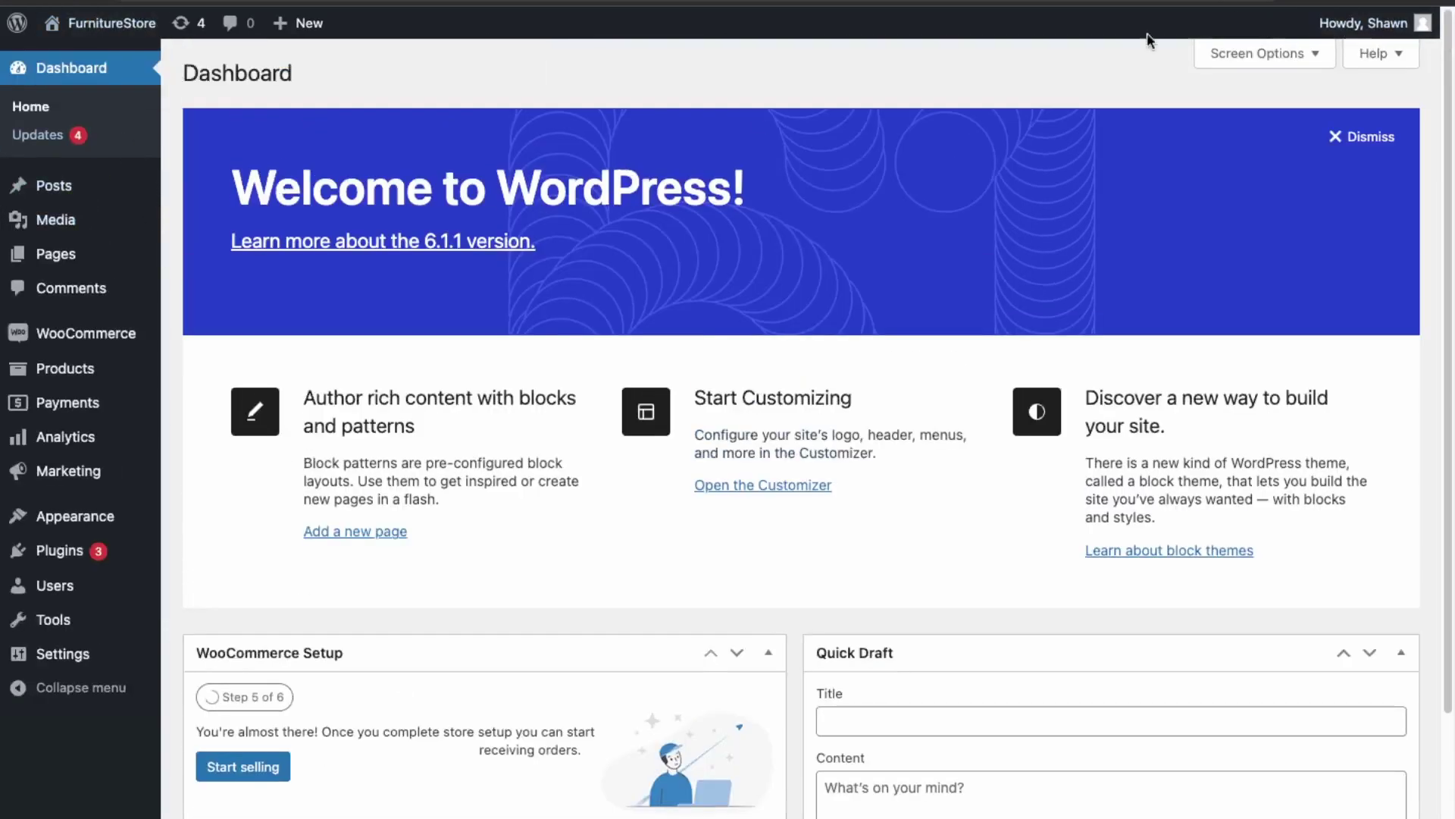
mouse_move(46, 652)
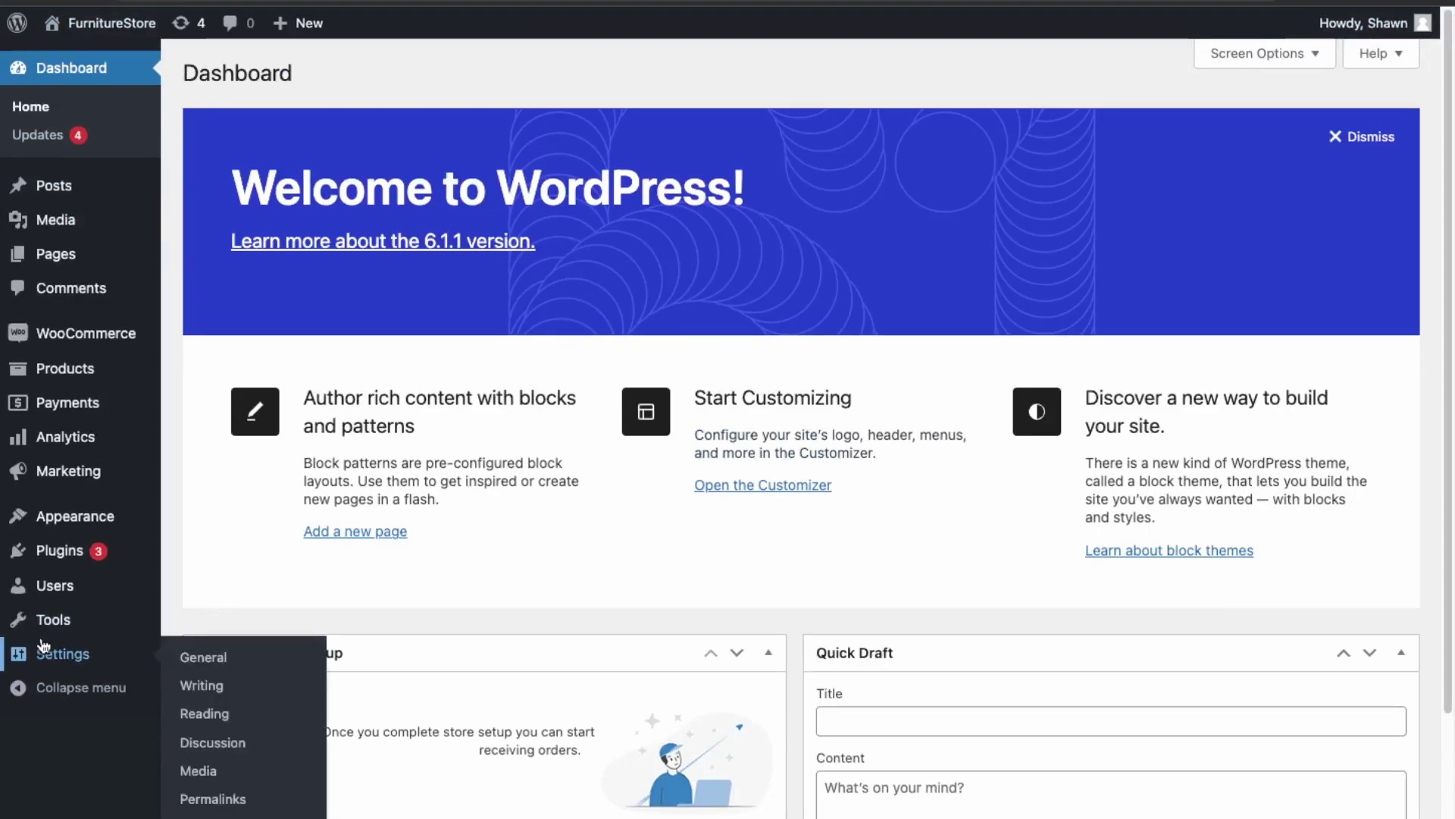
- Check the staging WordPress Address and Site Address in Settings > General
click(214, 658)
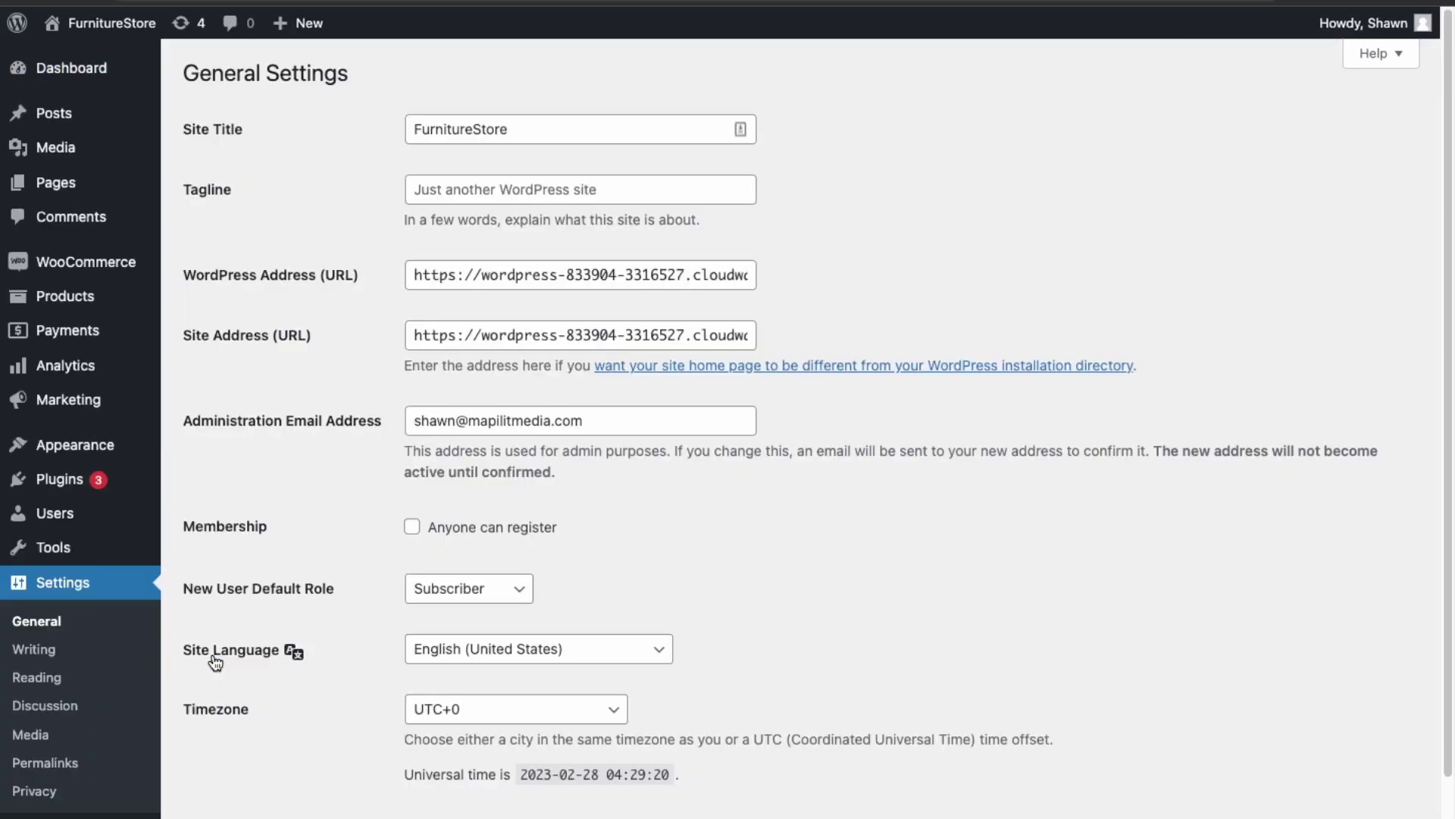
drag(422, 275, 806, 275)
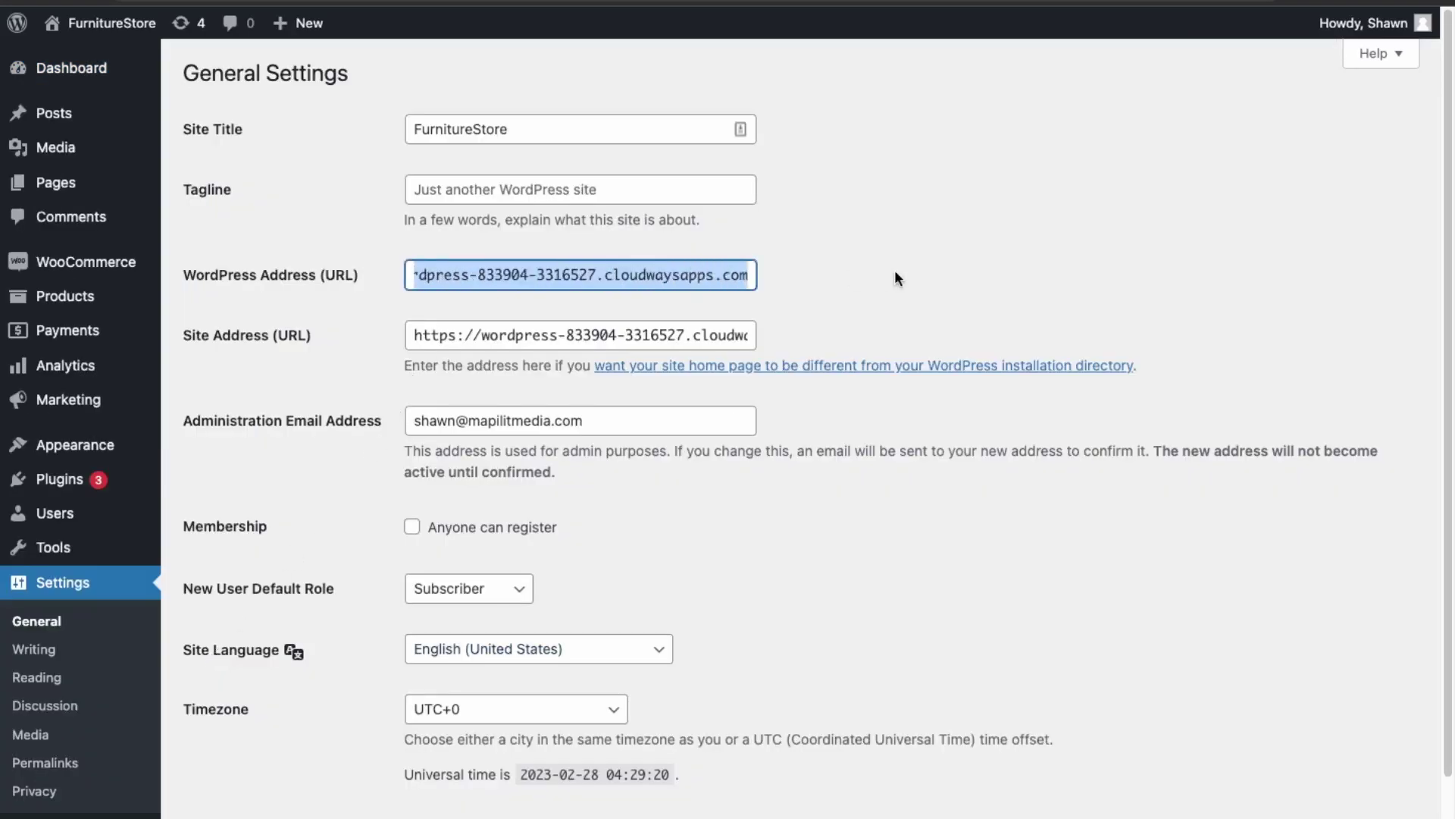
drag(423, 334, 844, 323)
- Open the live storefront from its access page and browse it for comparison
click(805, 319)
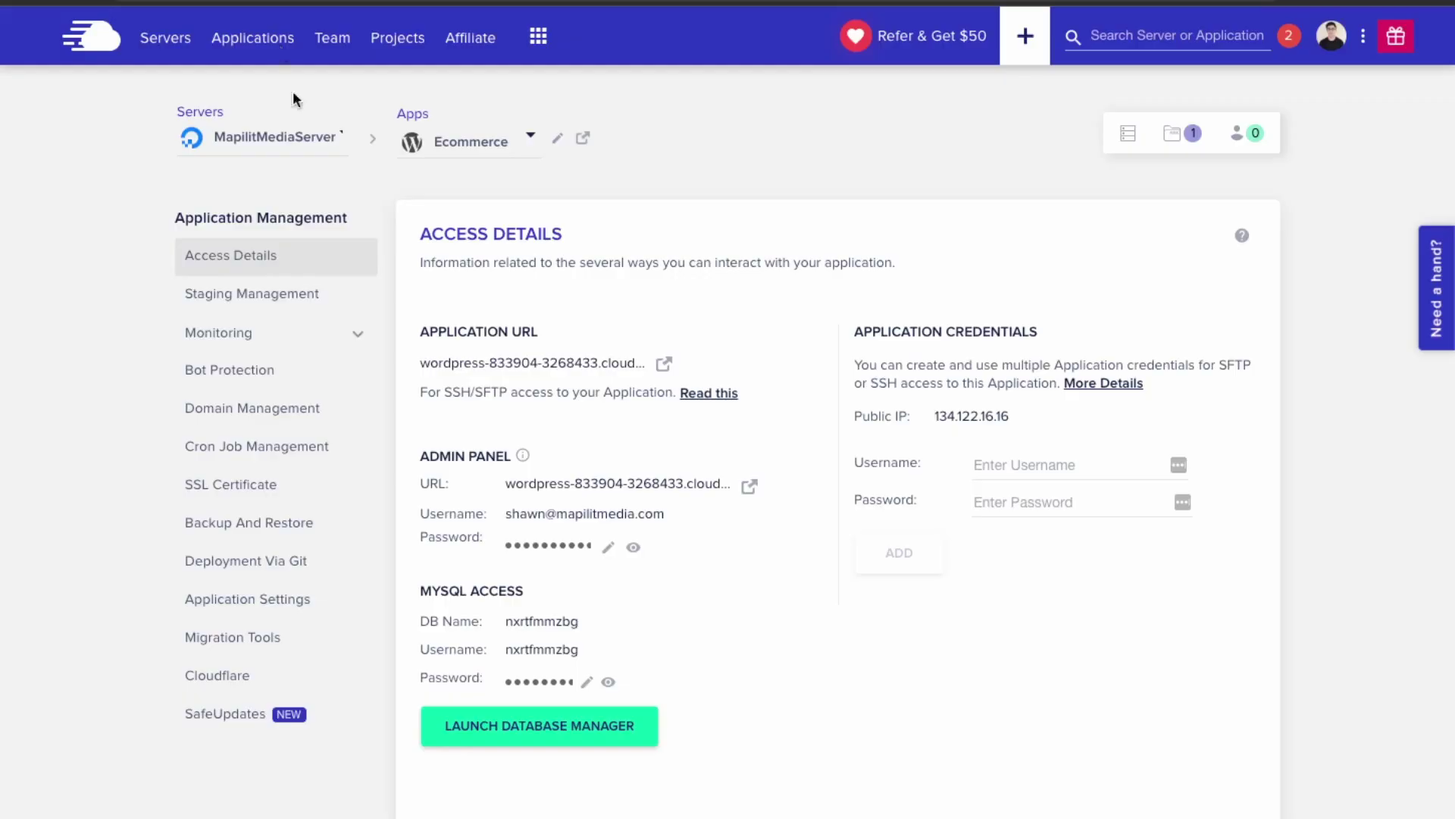
click(664, 366)
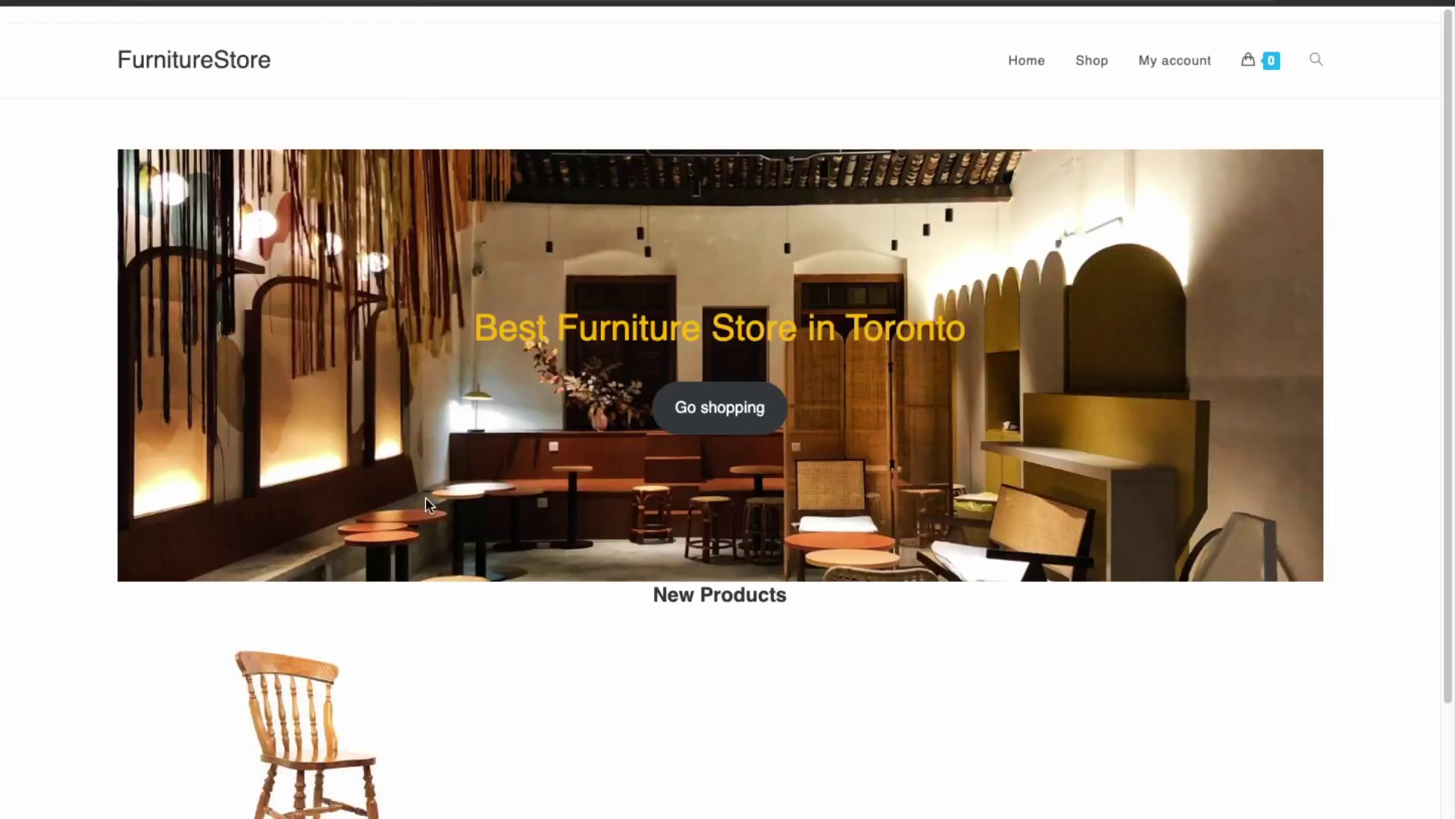
scroll(435, 611, down, 3)
scroll(429, 770, down, 4)
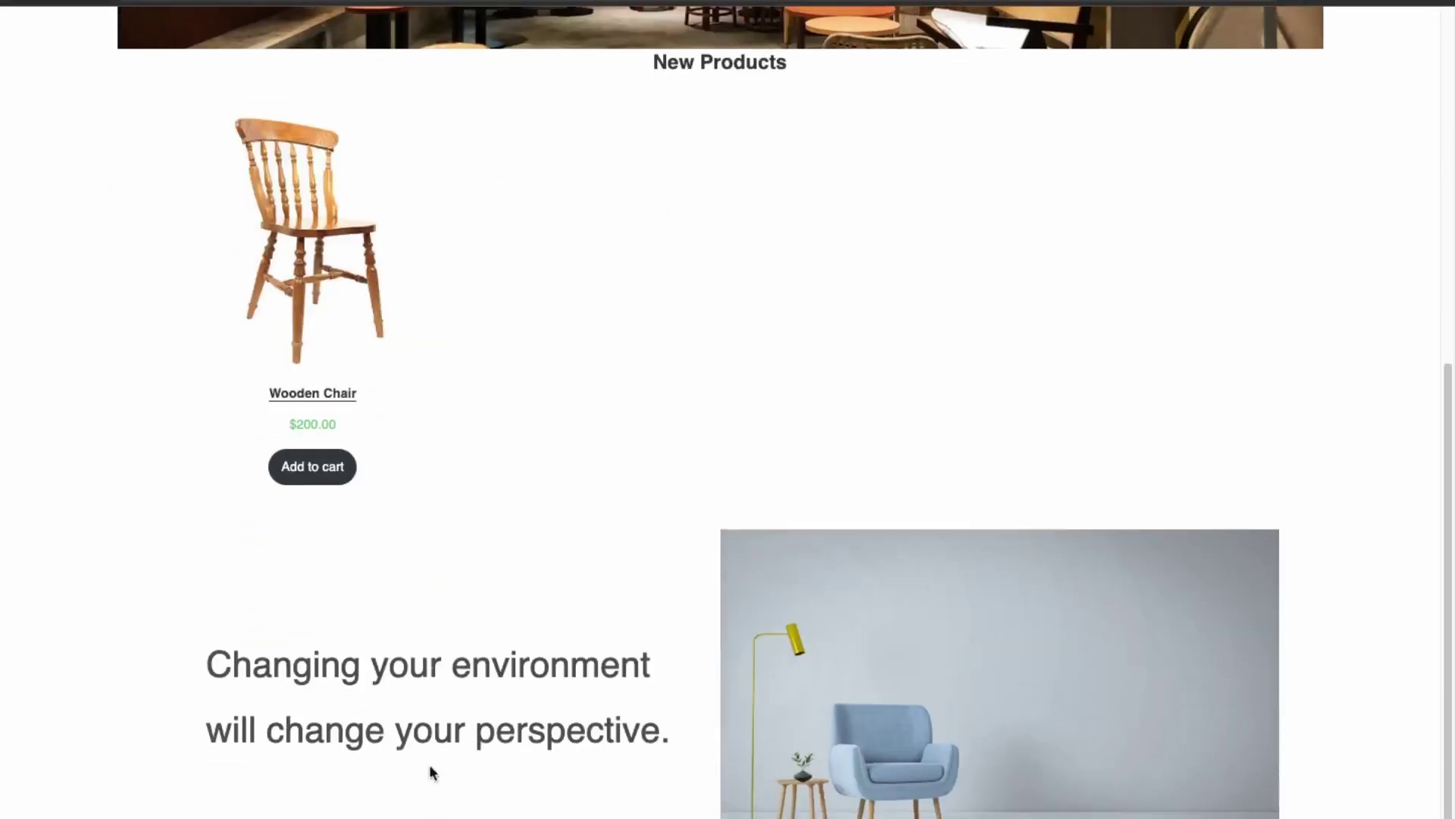
scroll(635, 766, up, 1)
scroll(474, 783, up, 3)
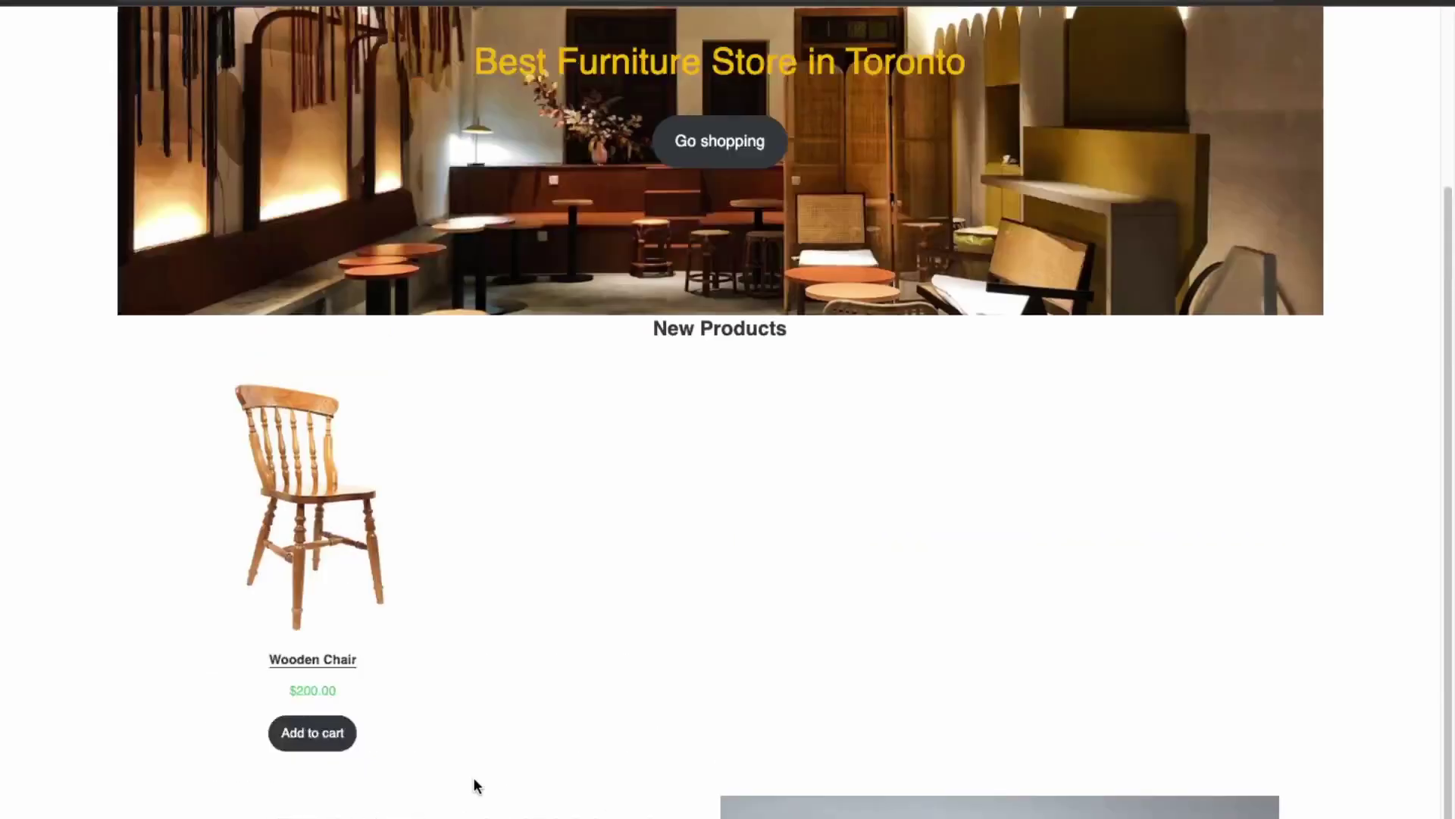
scroll(510, 604, up, 1)
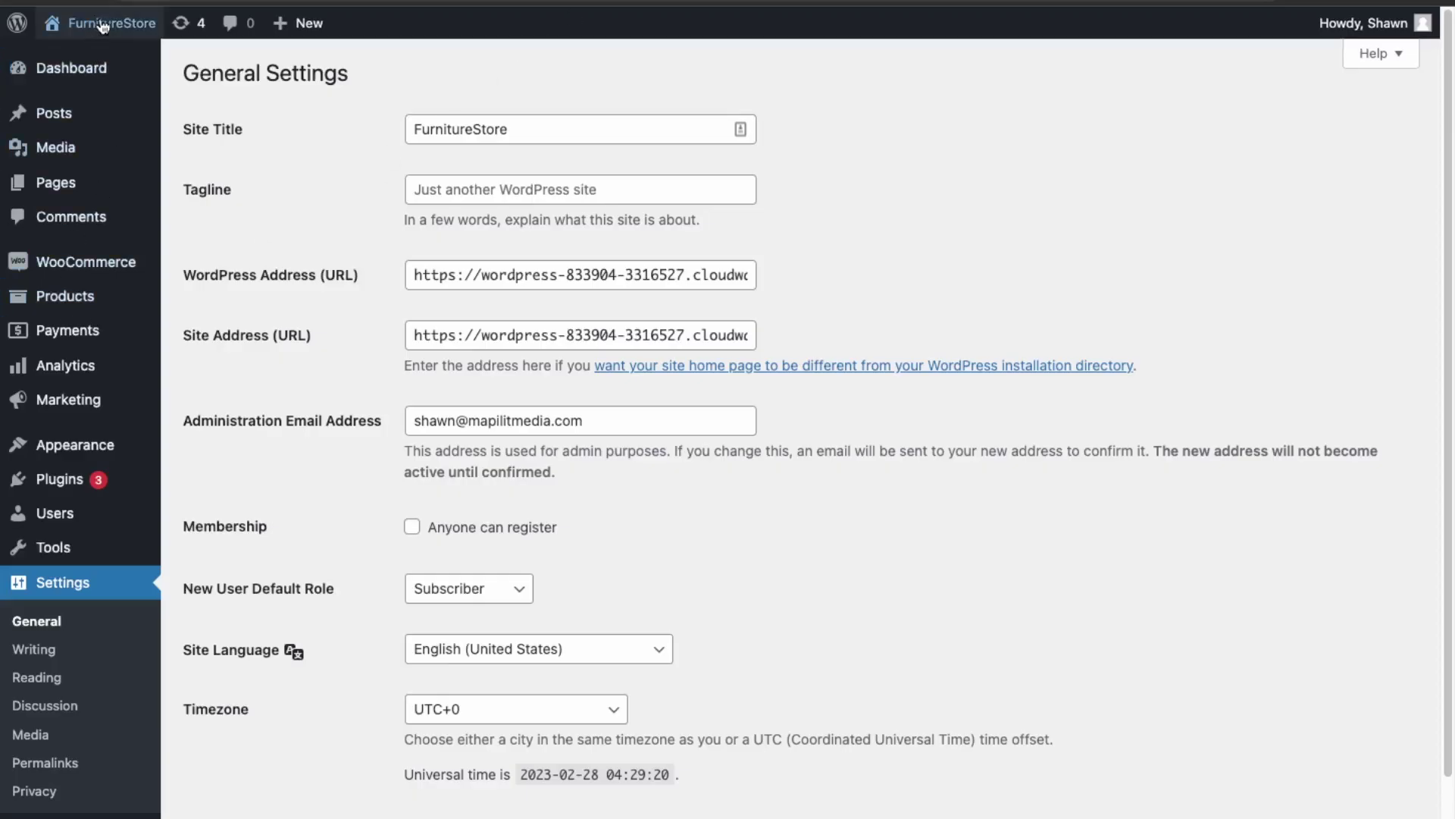
- Visit the staging home page from the admin bar and open it in the block editor
mouse_move(103, 26)
click(85, 69)
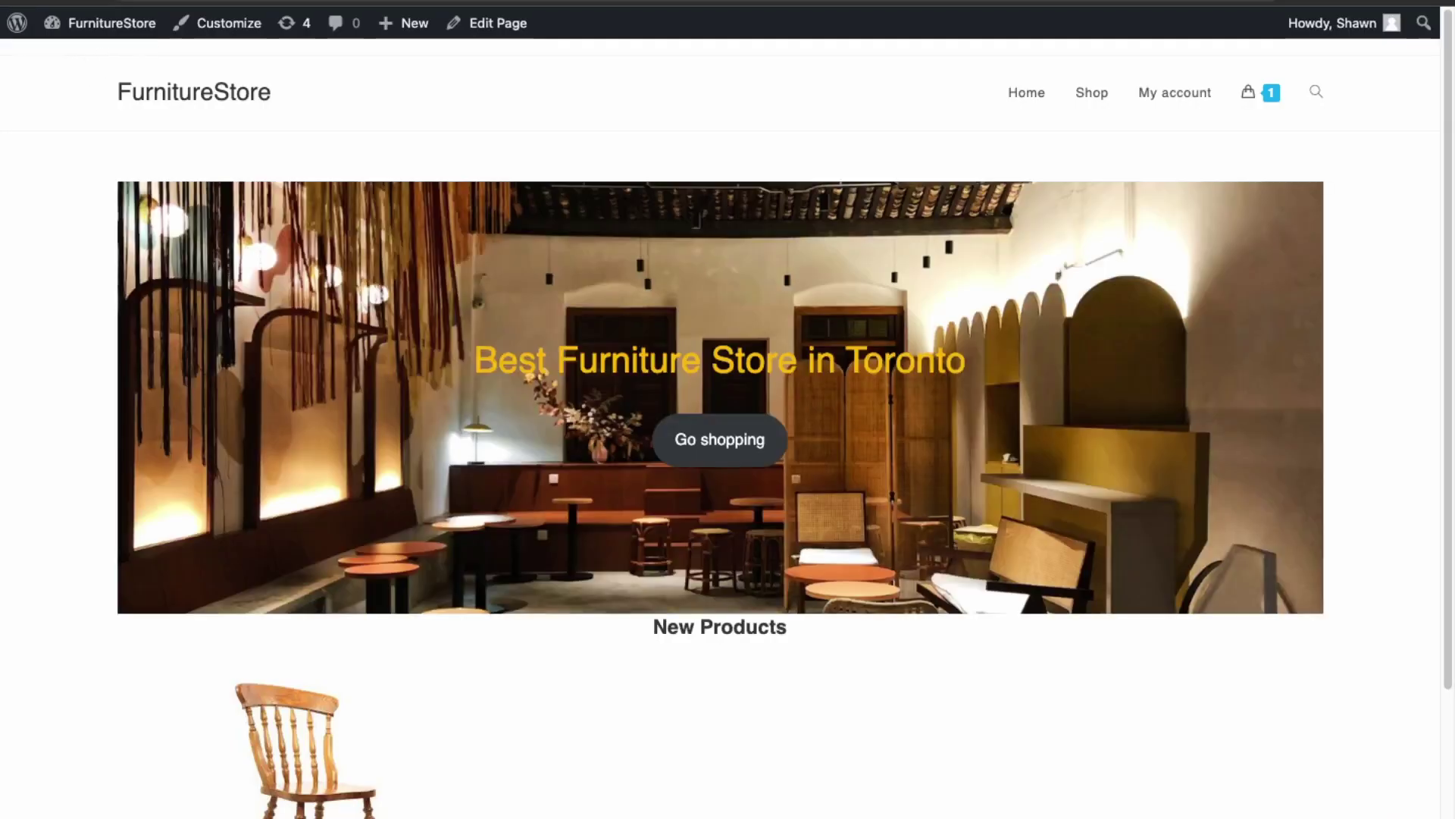
click(497, 29)
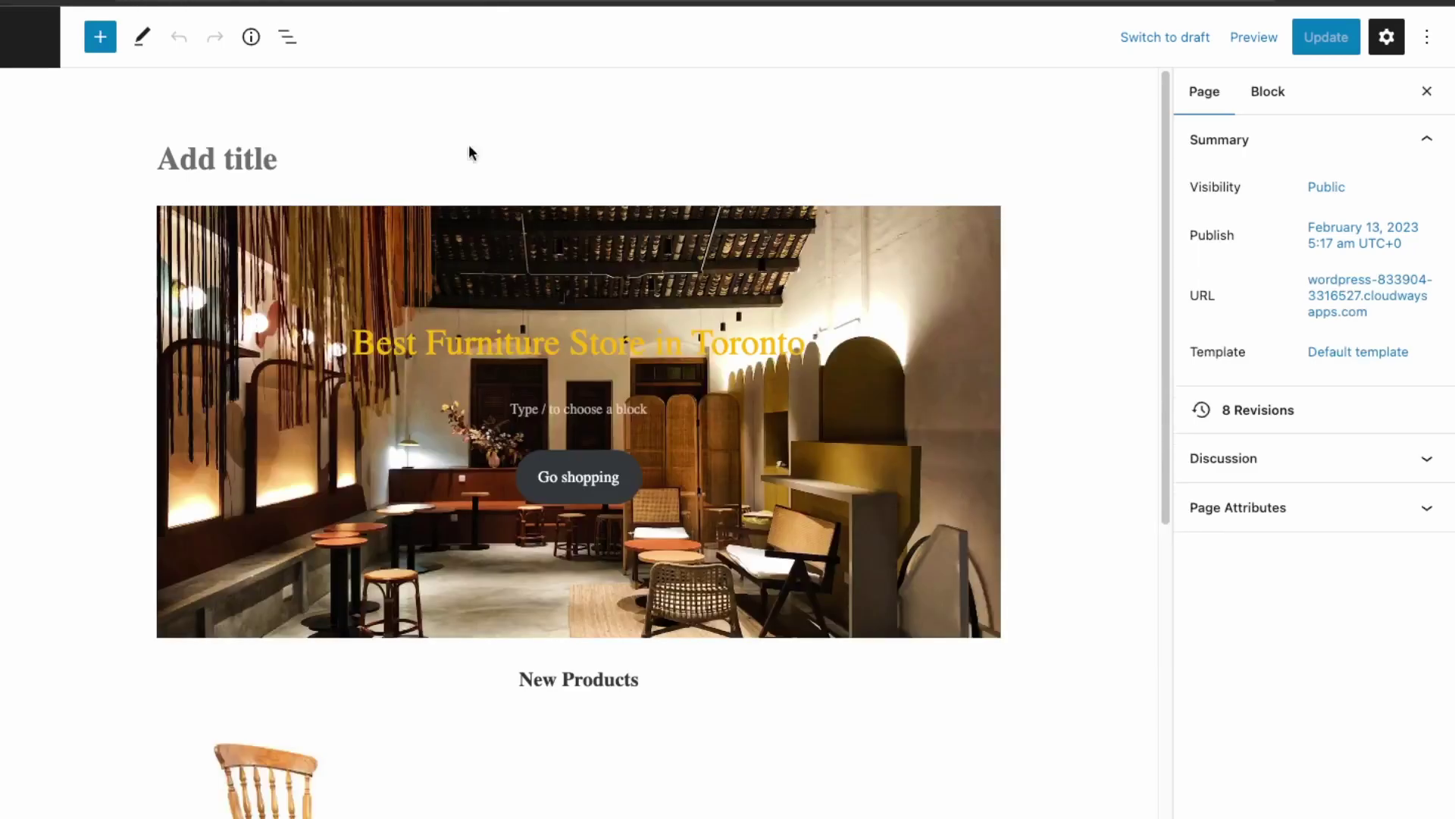
- Replace 'Best' with 'Greatest' in the hero heading and update the page
click(574, 346)
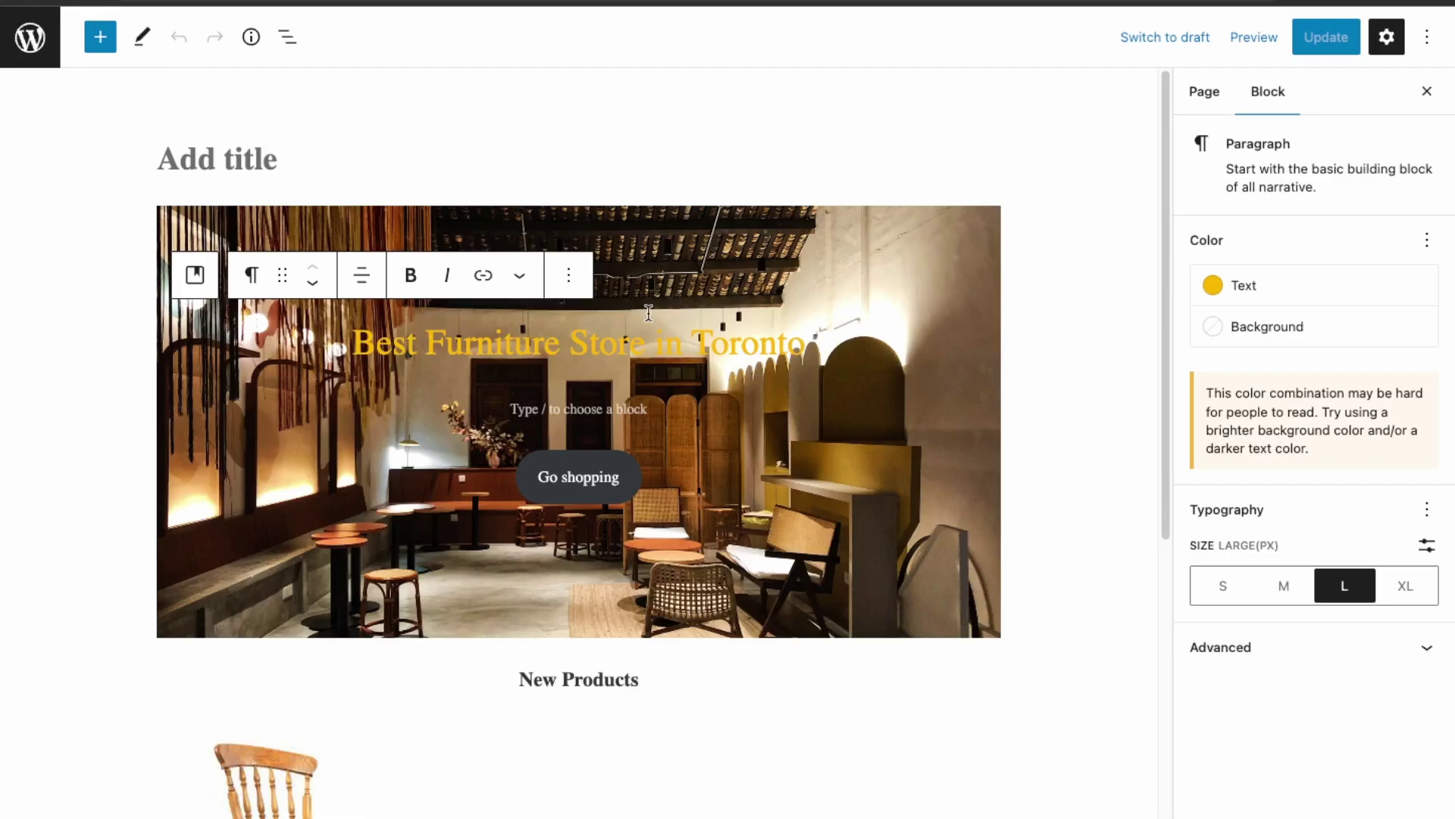
key(BackSpace)
key(BackSpace)
key(BackSpace)
key(BackSpace)
text(Gr)
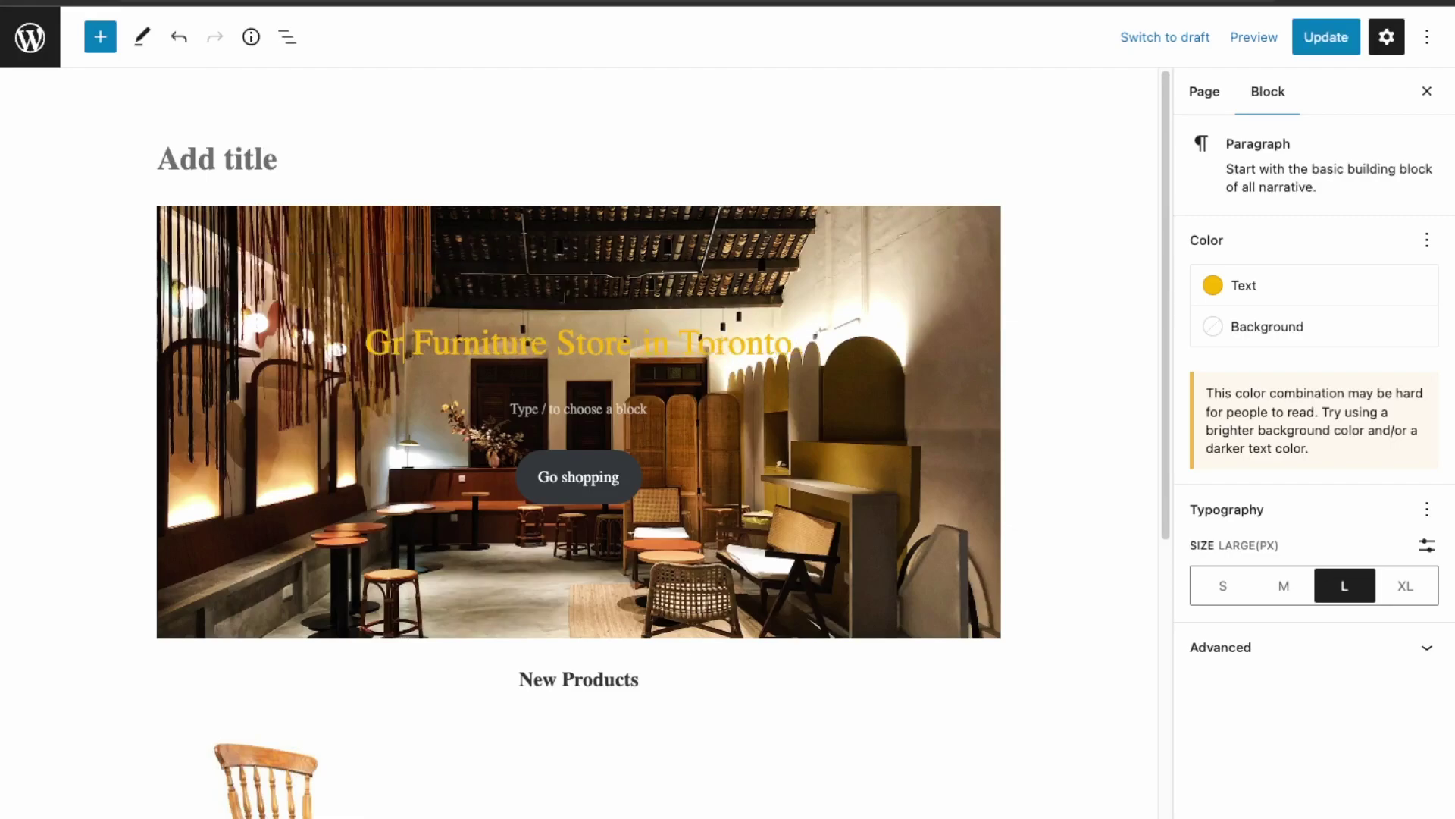
text(eatest)
click(1204, 91)
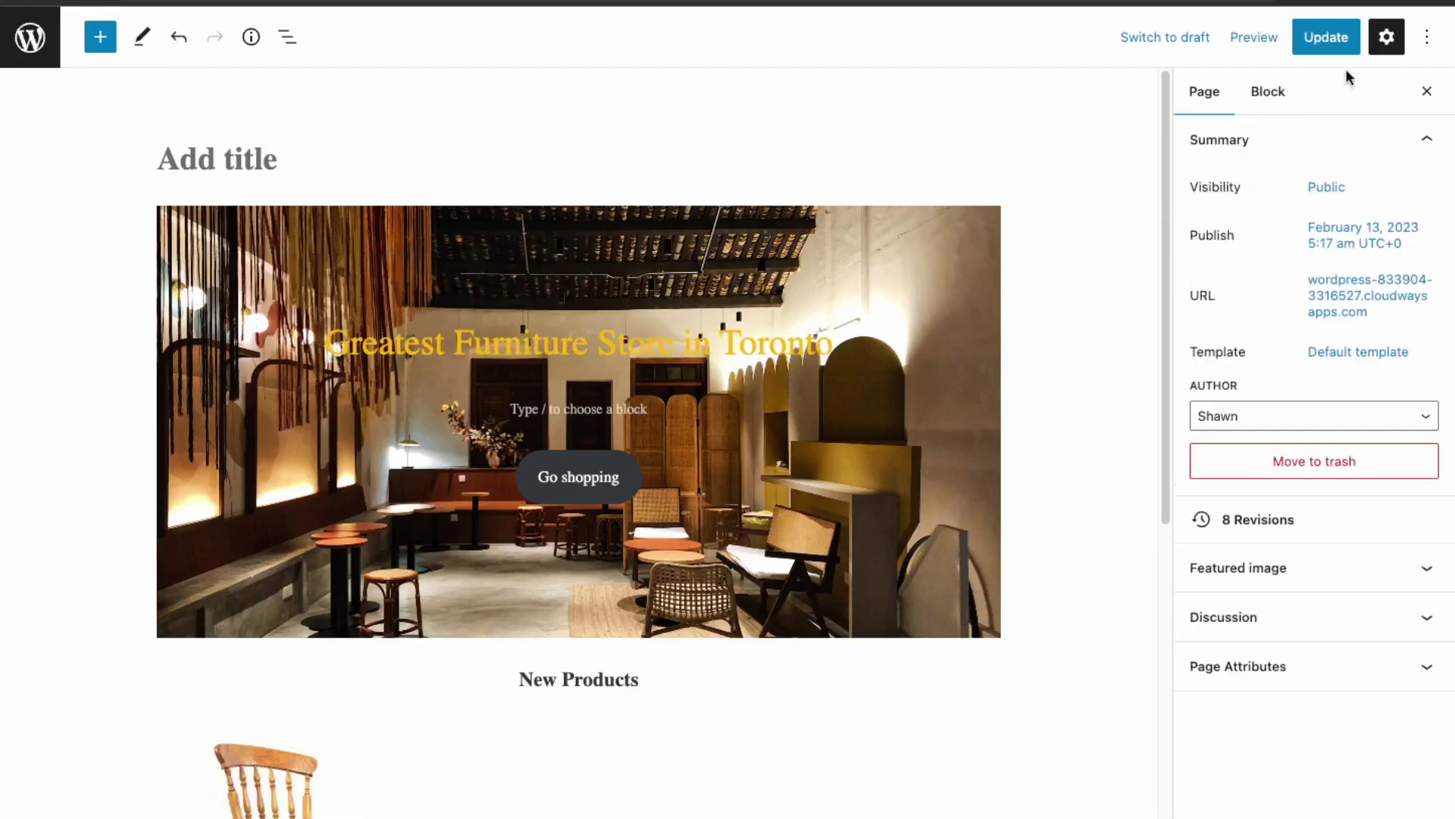
click(1336, 38)
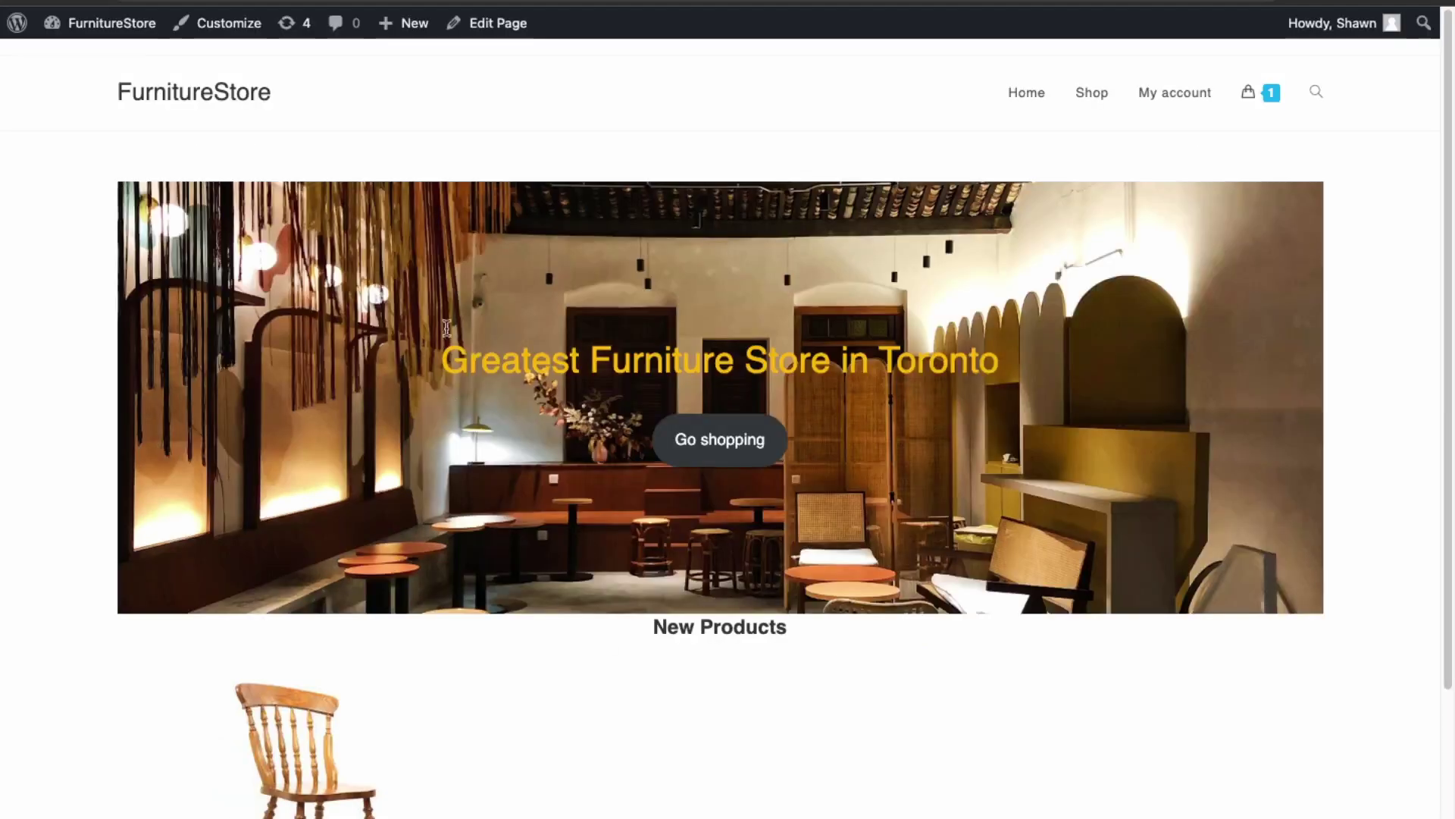
- Highlight the new hero heading and its word 'Greatest' to verify the change
drag(447, 362, 1053, 361)
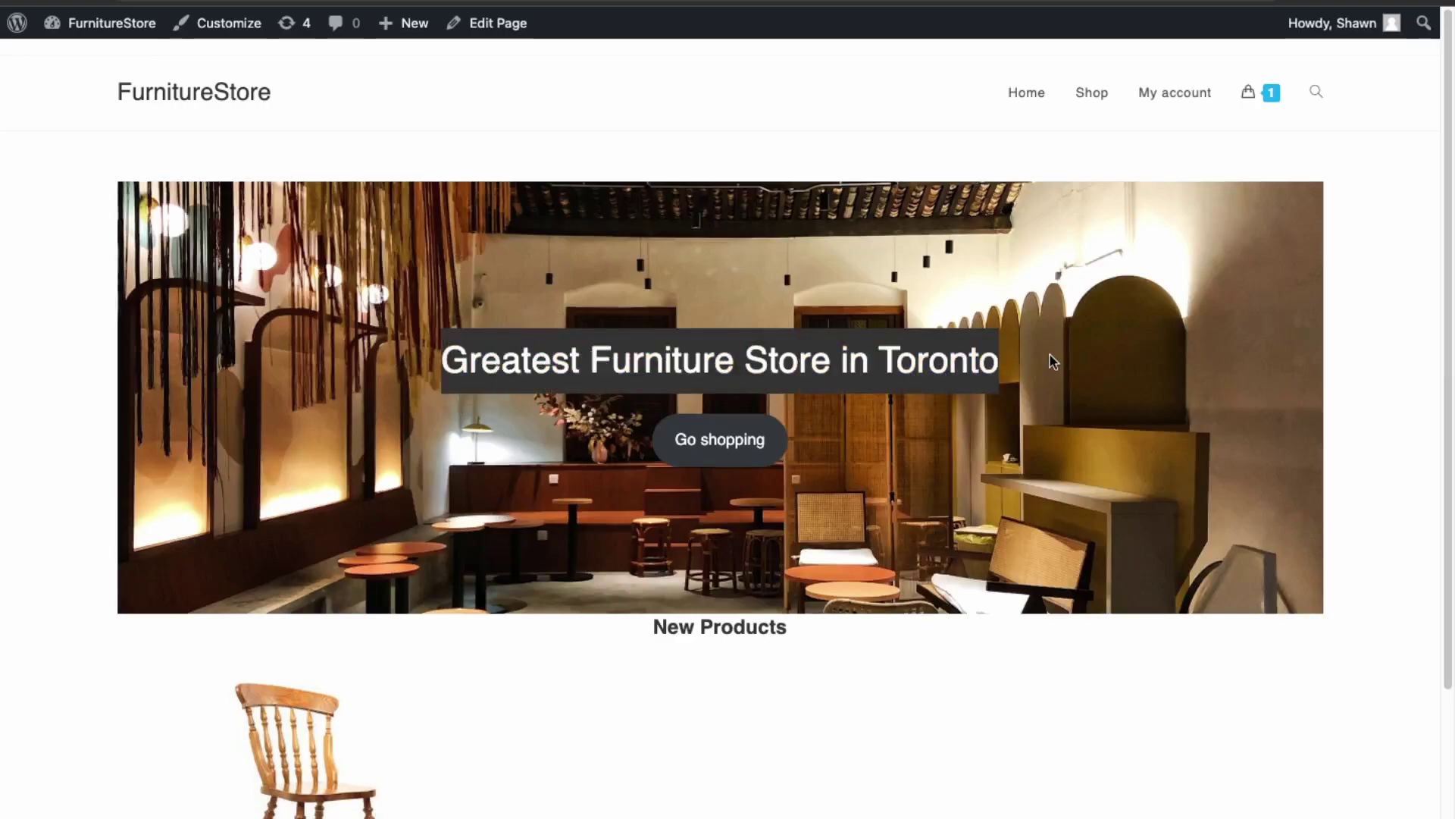
click(704, 367)
drag(593, 362, 417, 360)
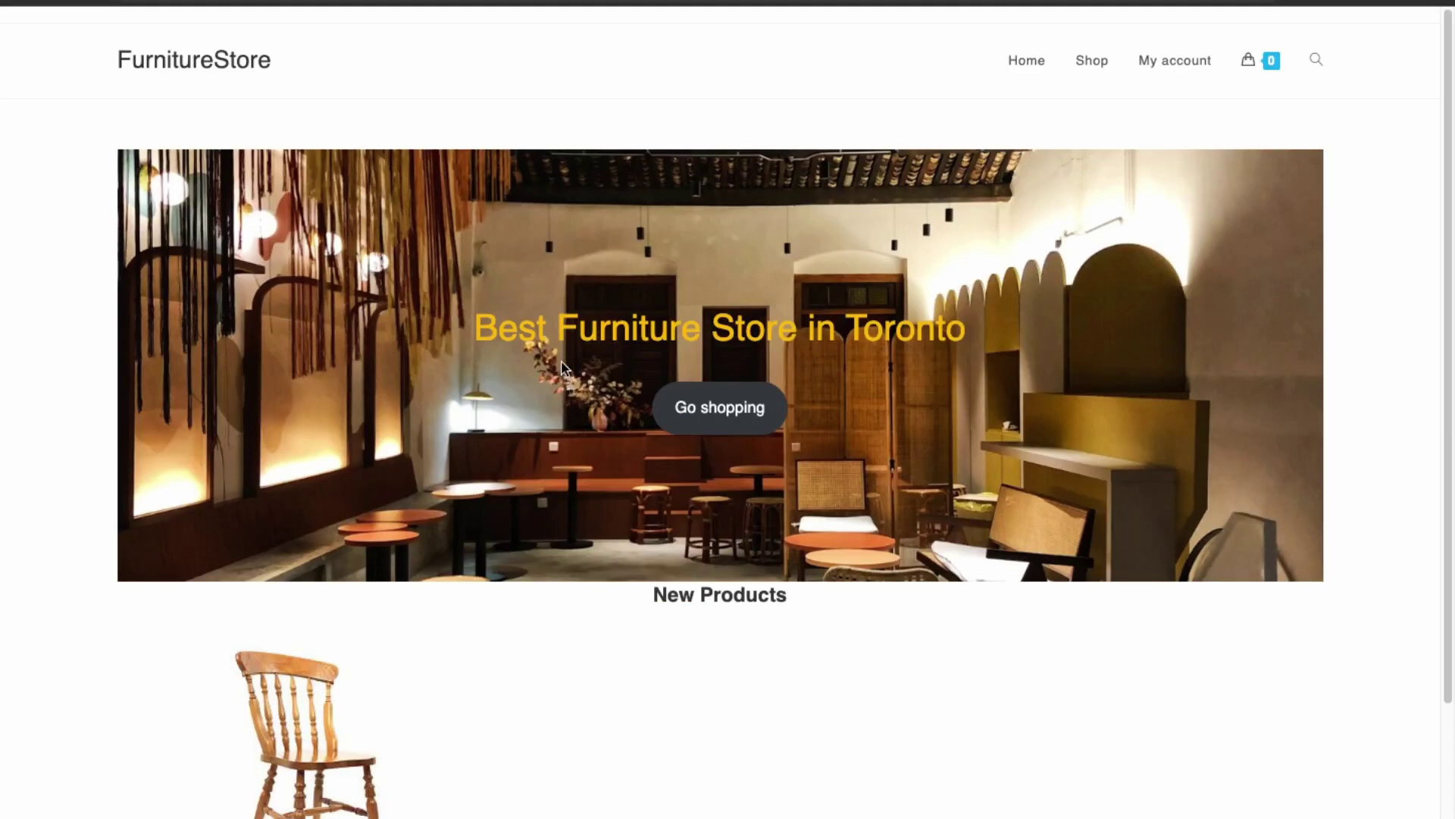
- Highlight 'Best' in the live site's hero heading
drag(560, 332, 429, 326)
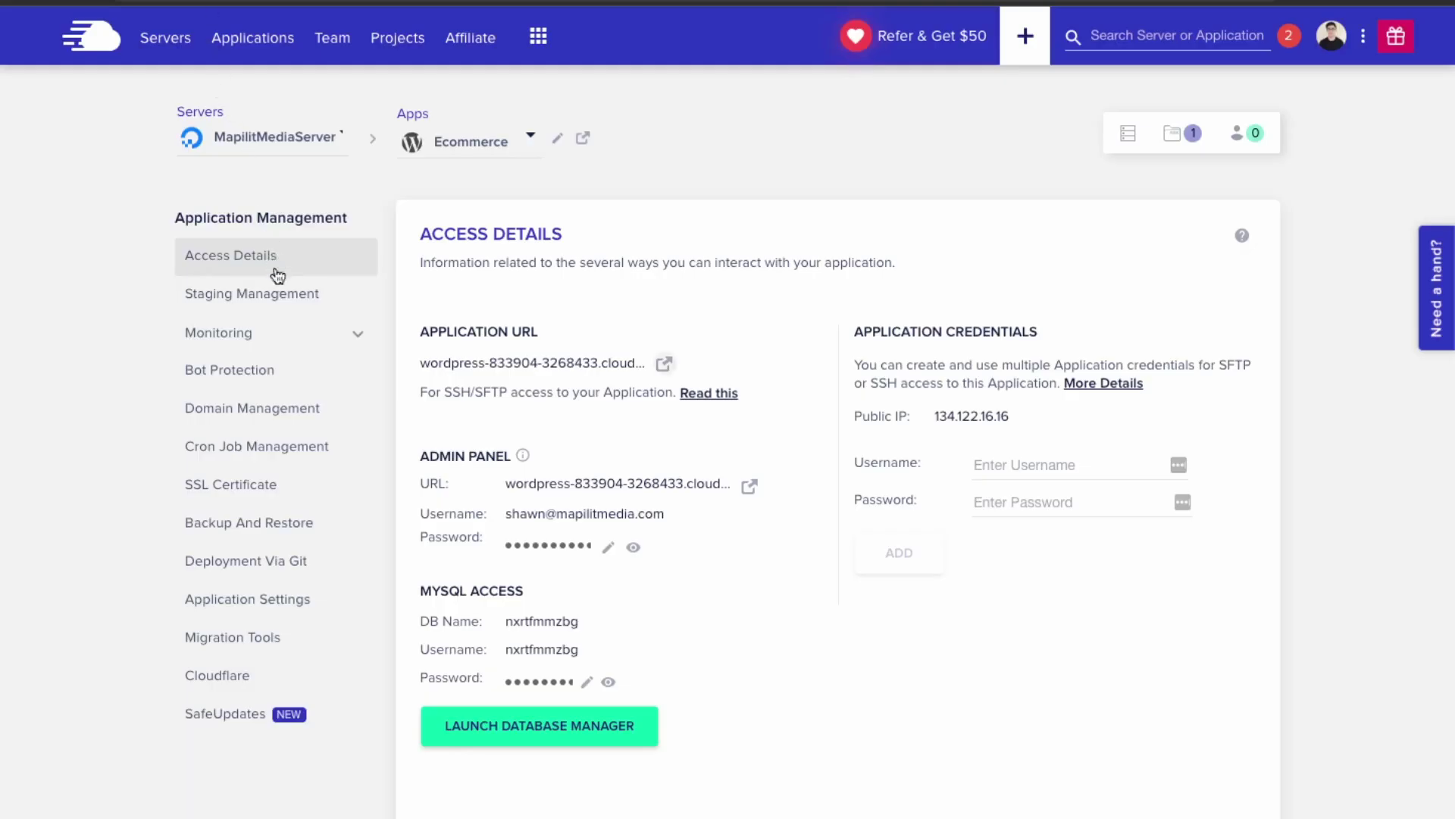
- Switch Staging Management to Staging-Ecommerce and start PUSH under Copy Data From Staging To Live
click(273, 301)
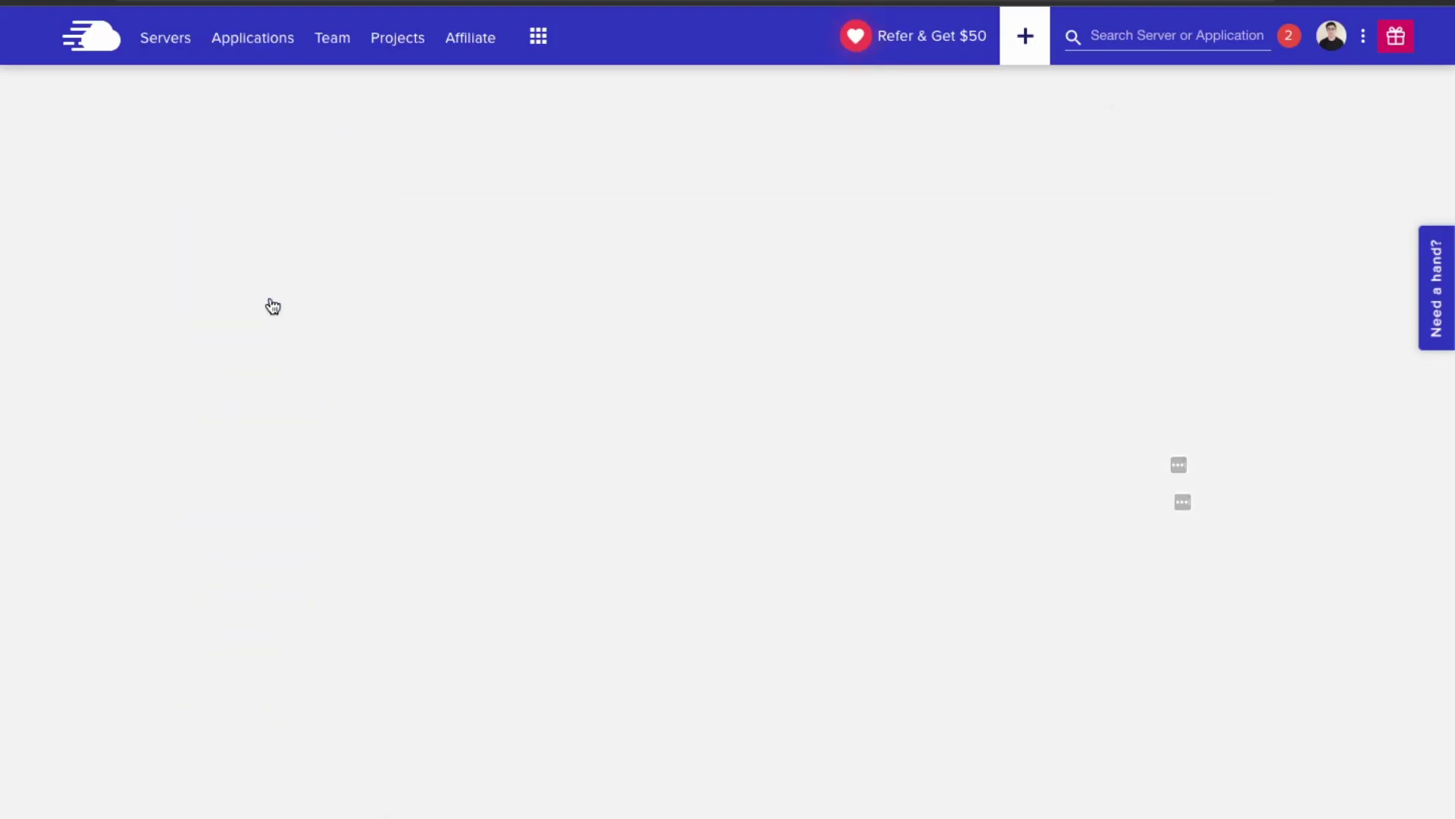
click(506, 141)
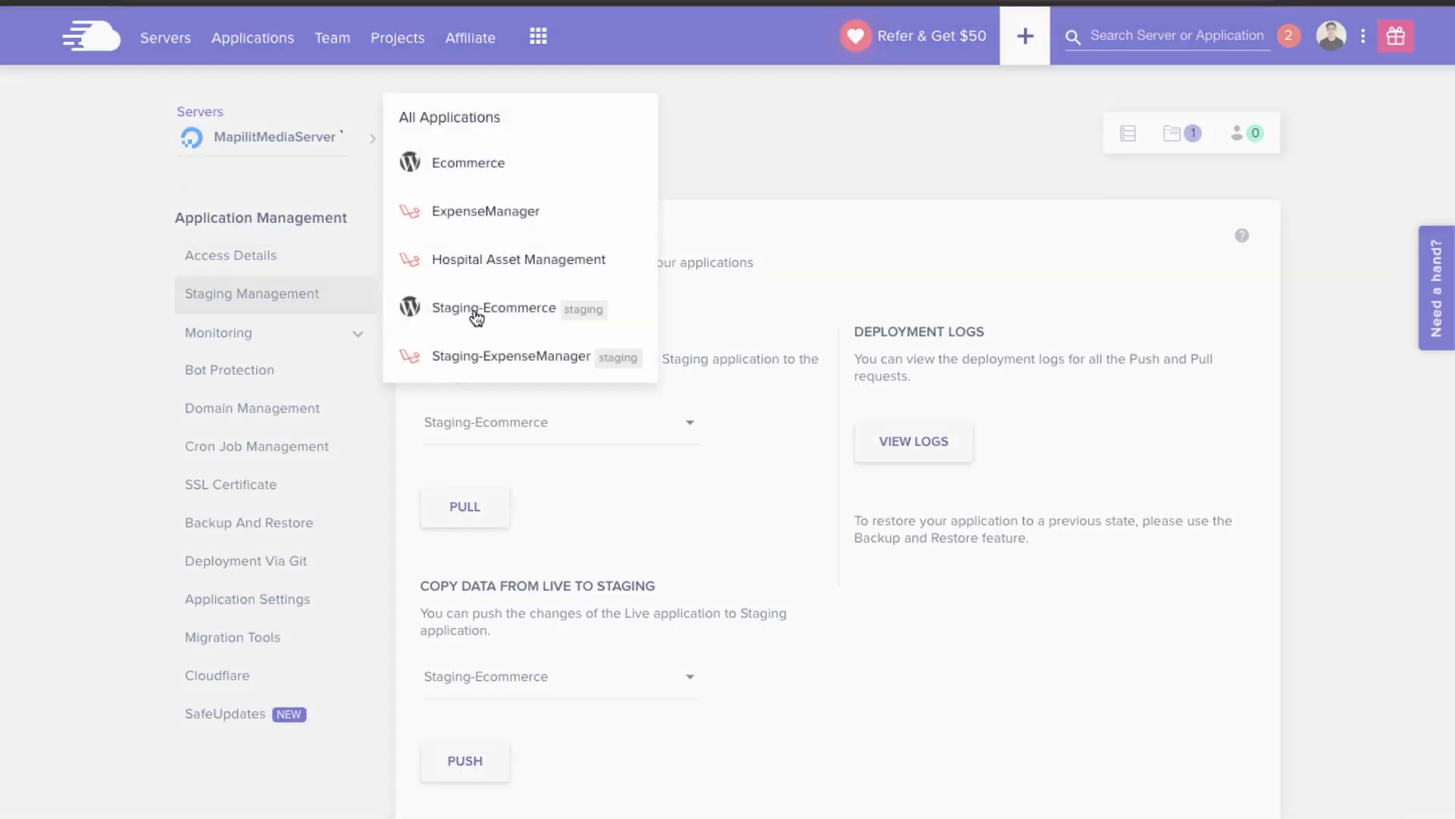
click(477, 311)
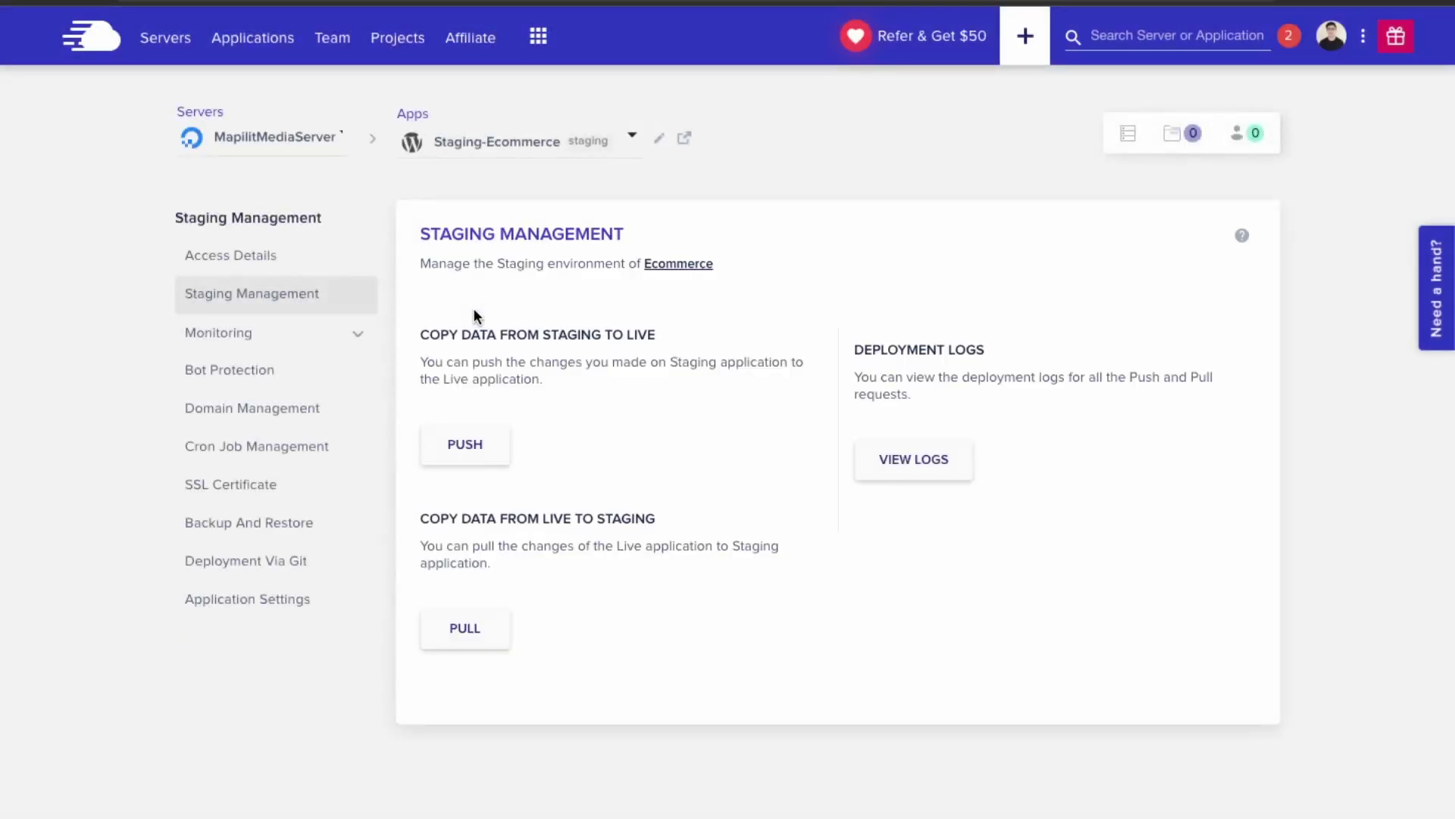
drag(460, 334, 603, 340)
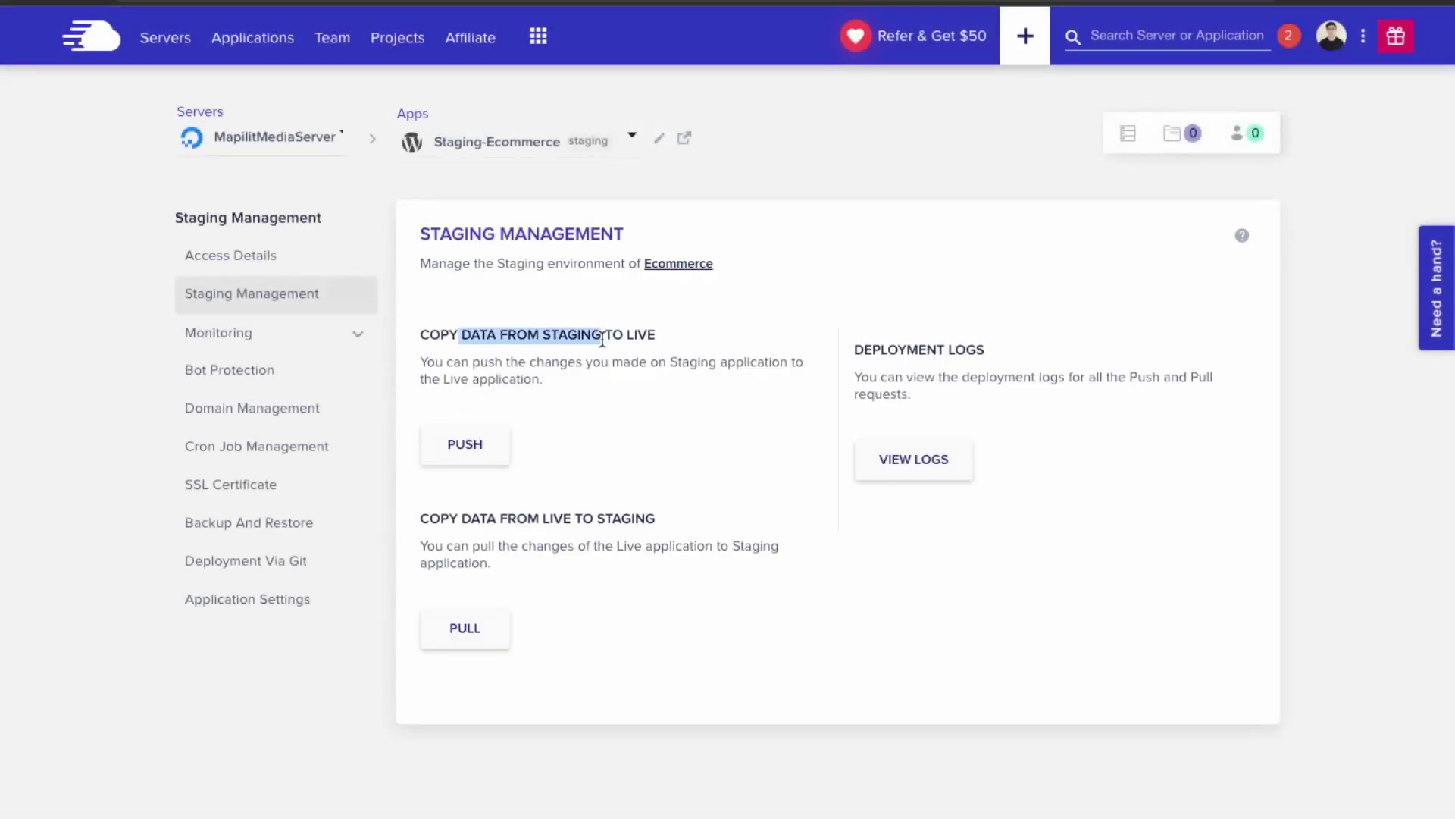
click(686, 339)
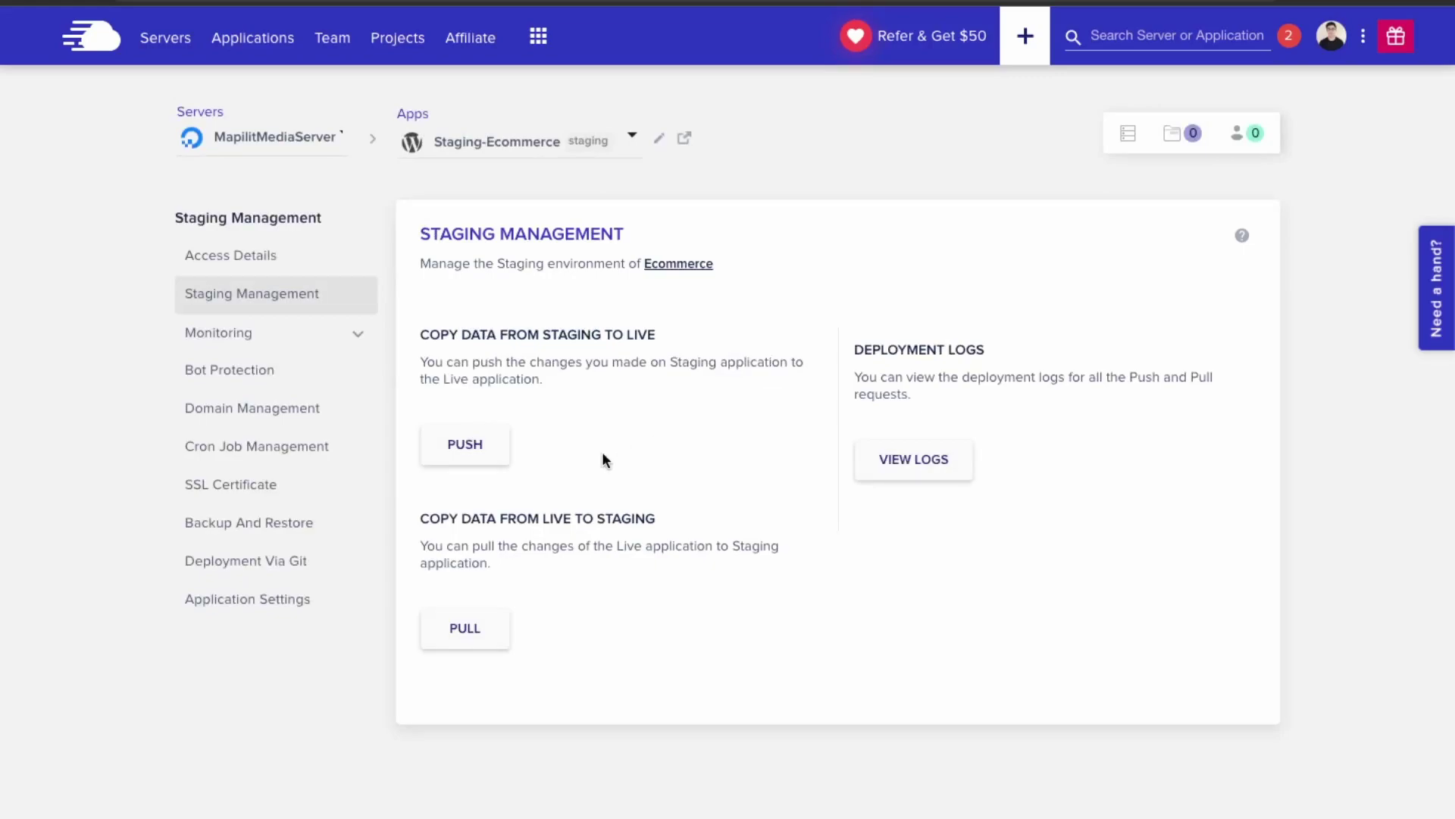
click(490, 447)
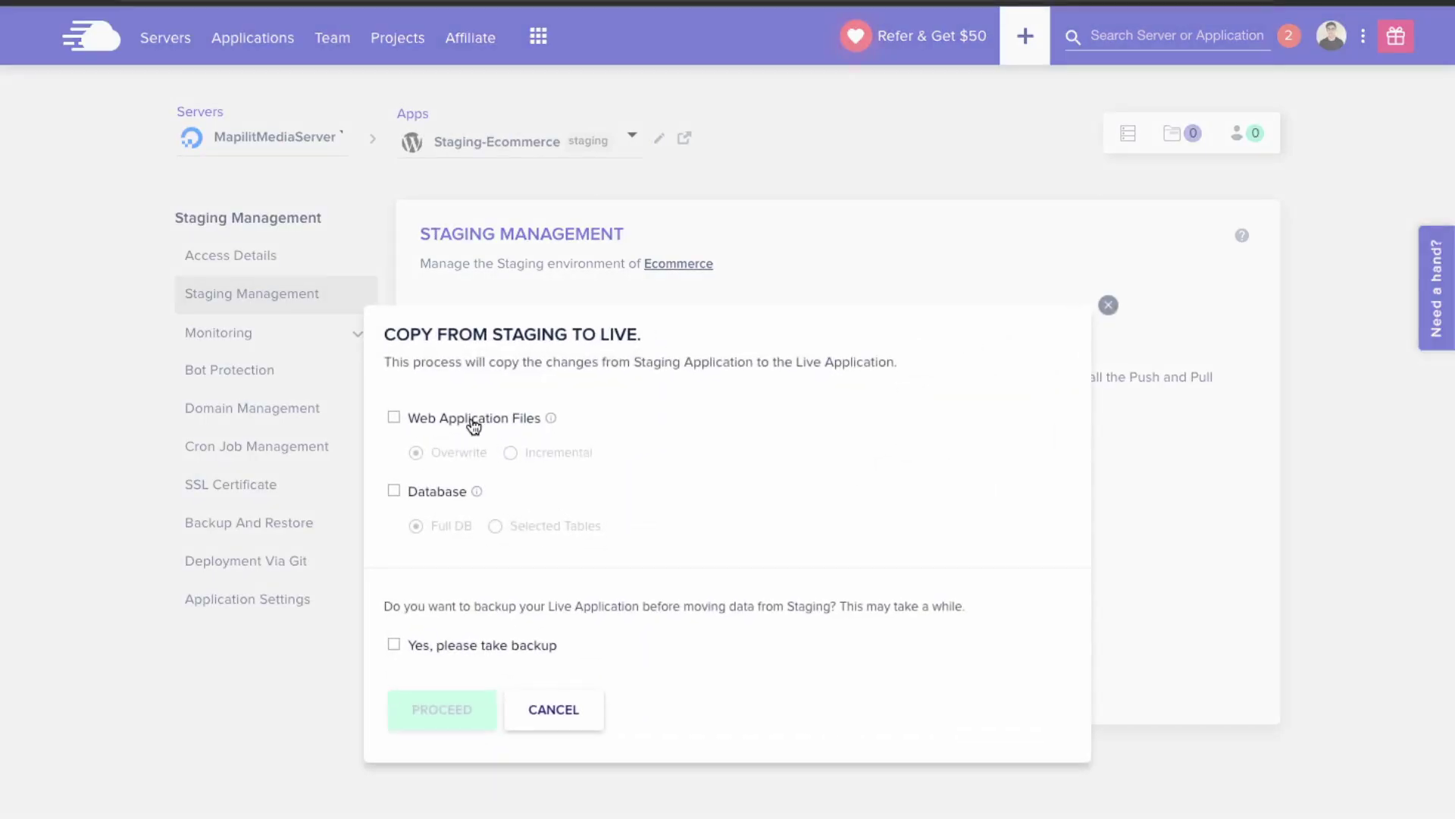
- Tick Web Application Files (Overwrite) and Database, with Selected Tables chosen
click(474, 424)
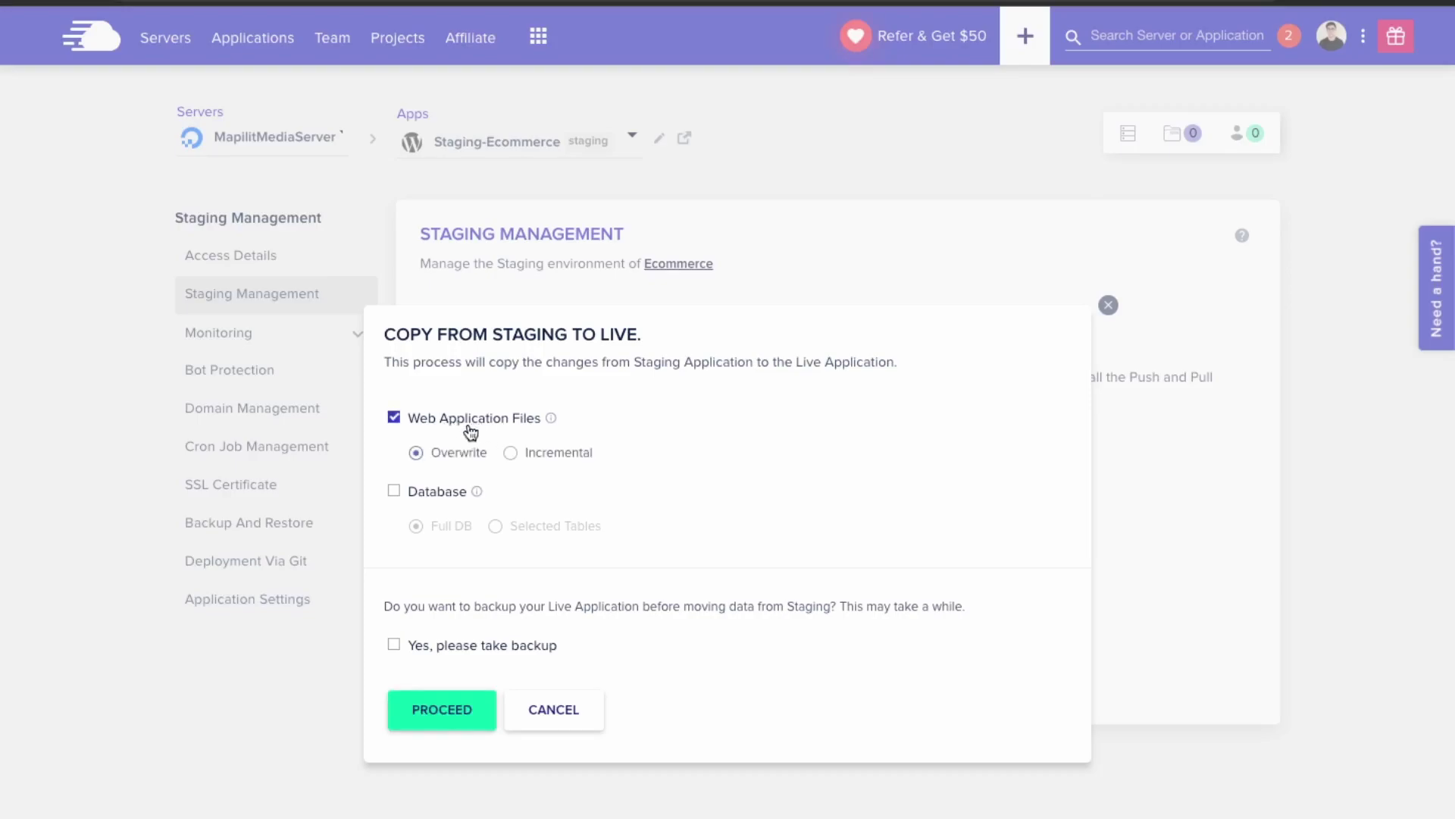
click(440, 497)
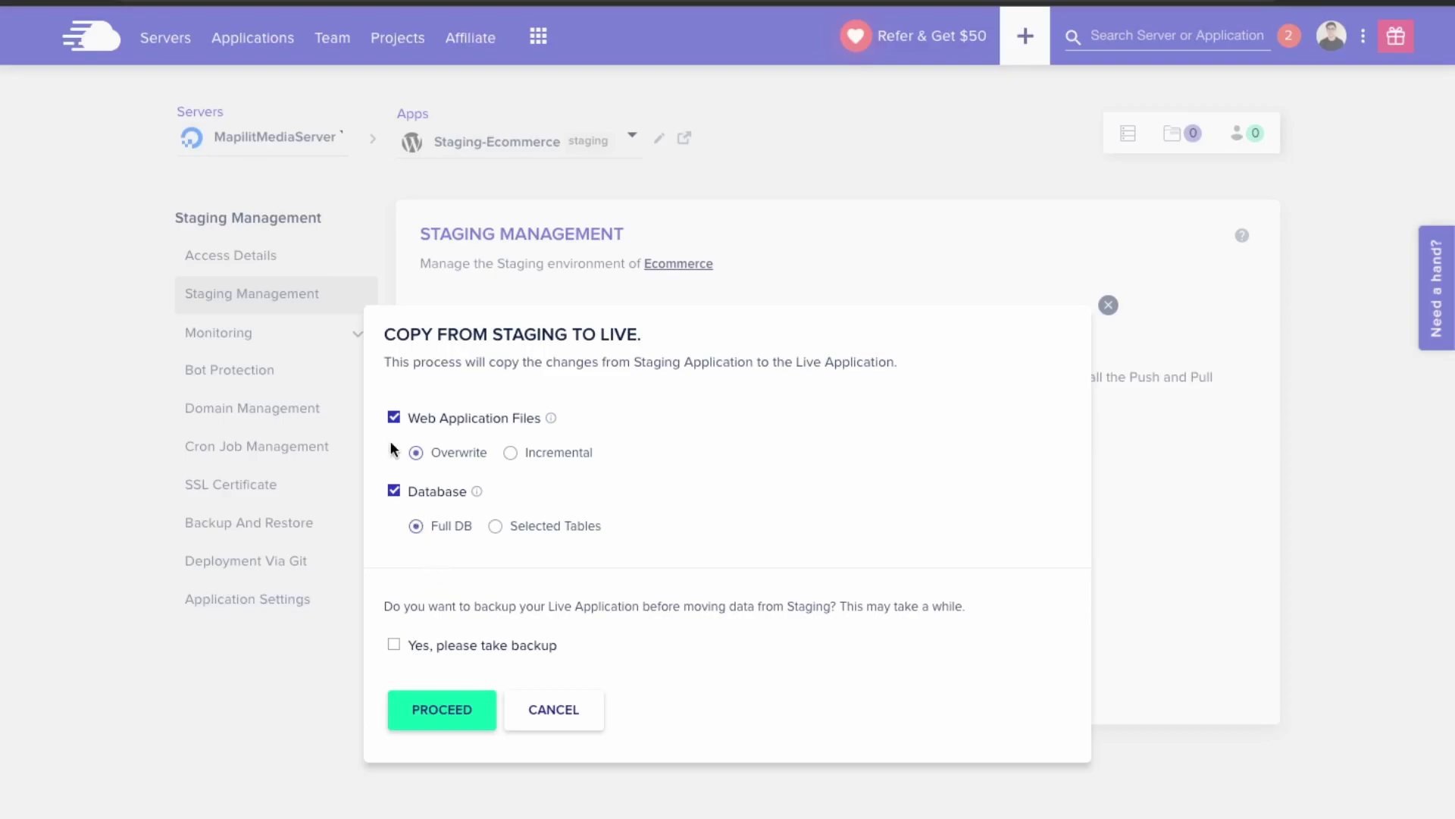
click(496, 527)
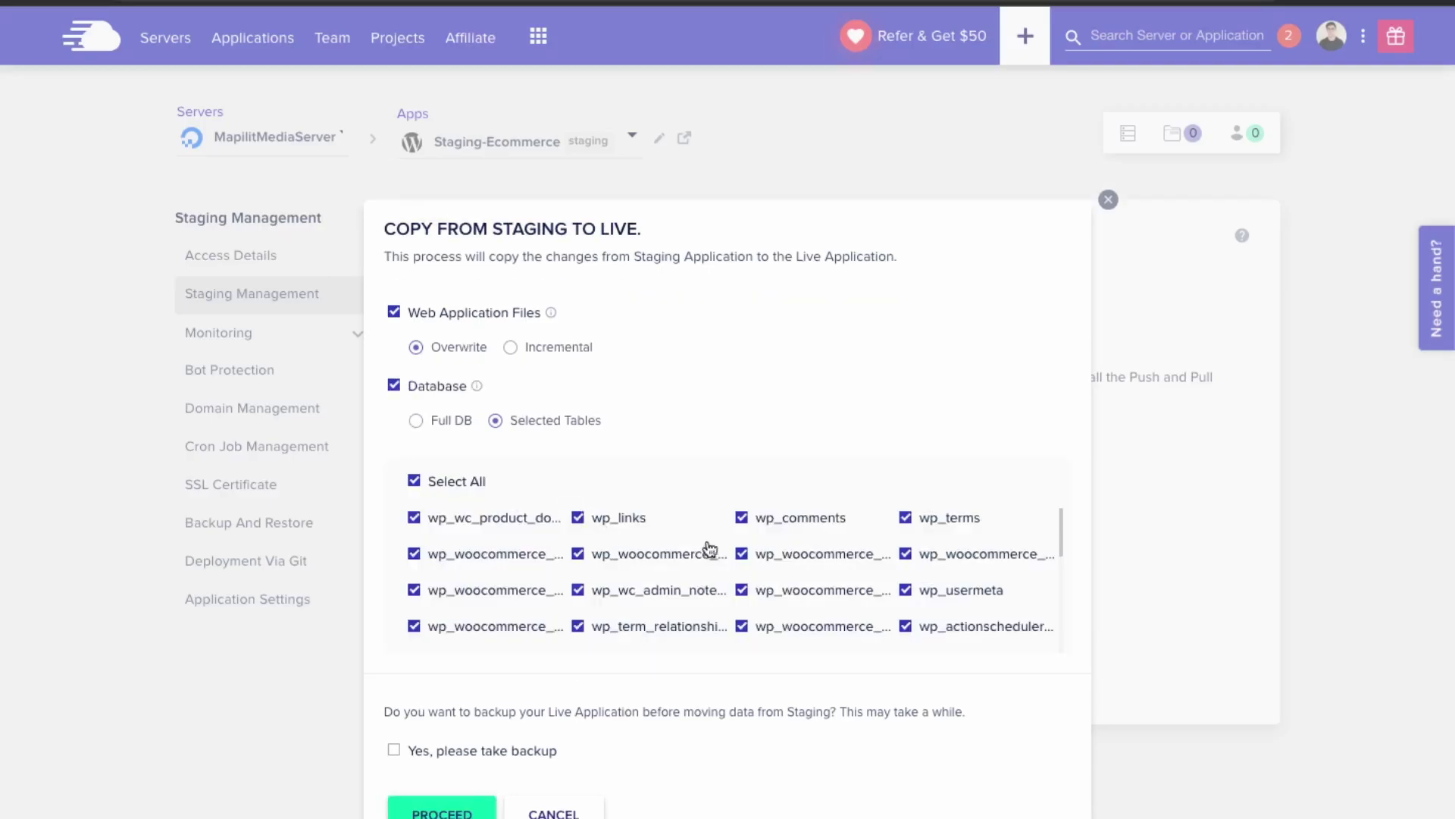
- Untick the first eight visible wp_woocommerce_ tables in the checklist
click(741, 554)
click(742, 590)
click(742, 627)
click(904, 557)
click(578, 554)
click(413, 554)
click(414, 592)
click(413, 629)
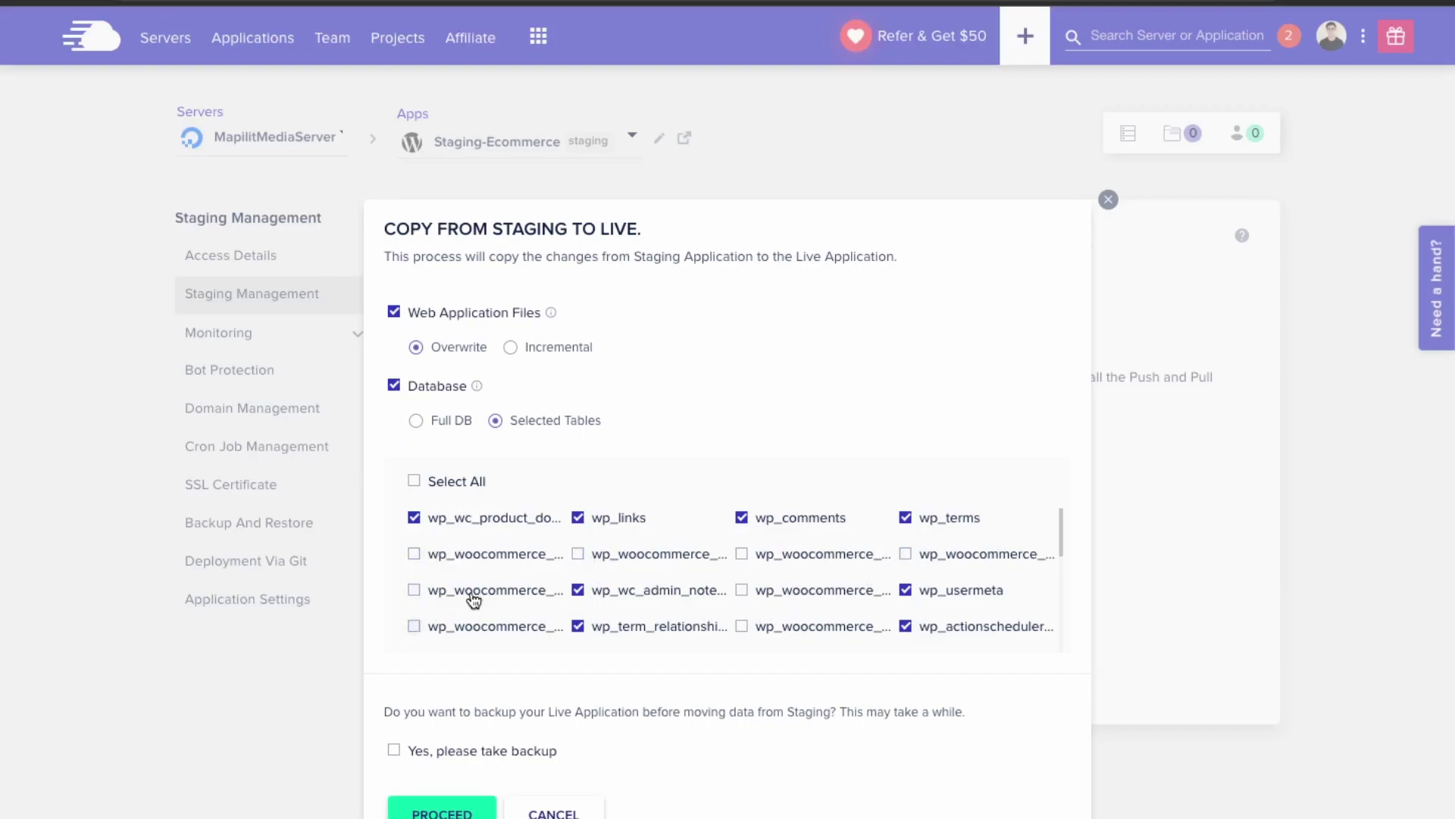
- Untick the remaining wp_woocommerce_ tables further down the list
scroll(472, 597, down, 1)
scroll(822, 627, down, 1)
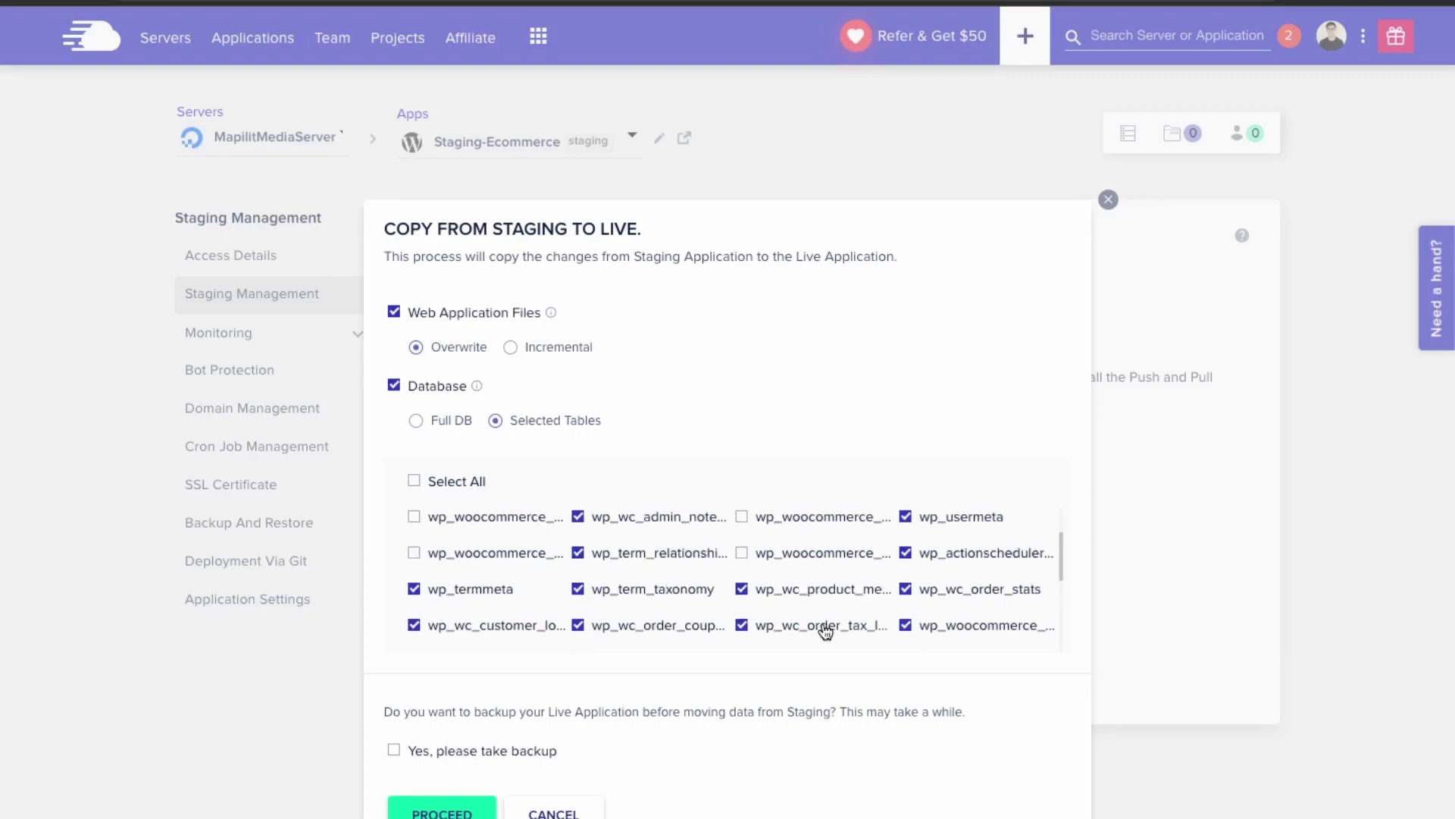
scroll(826, 630, down, 1)
click(905, 584)
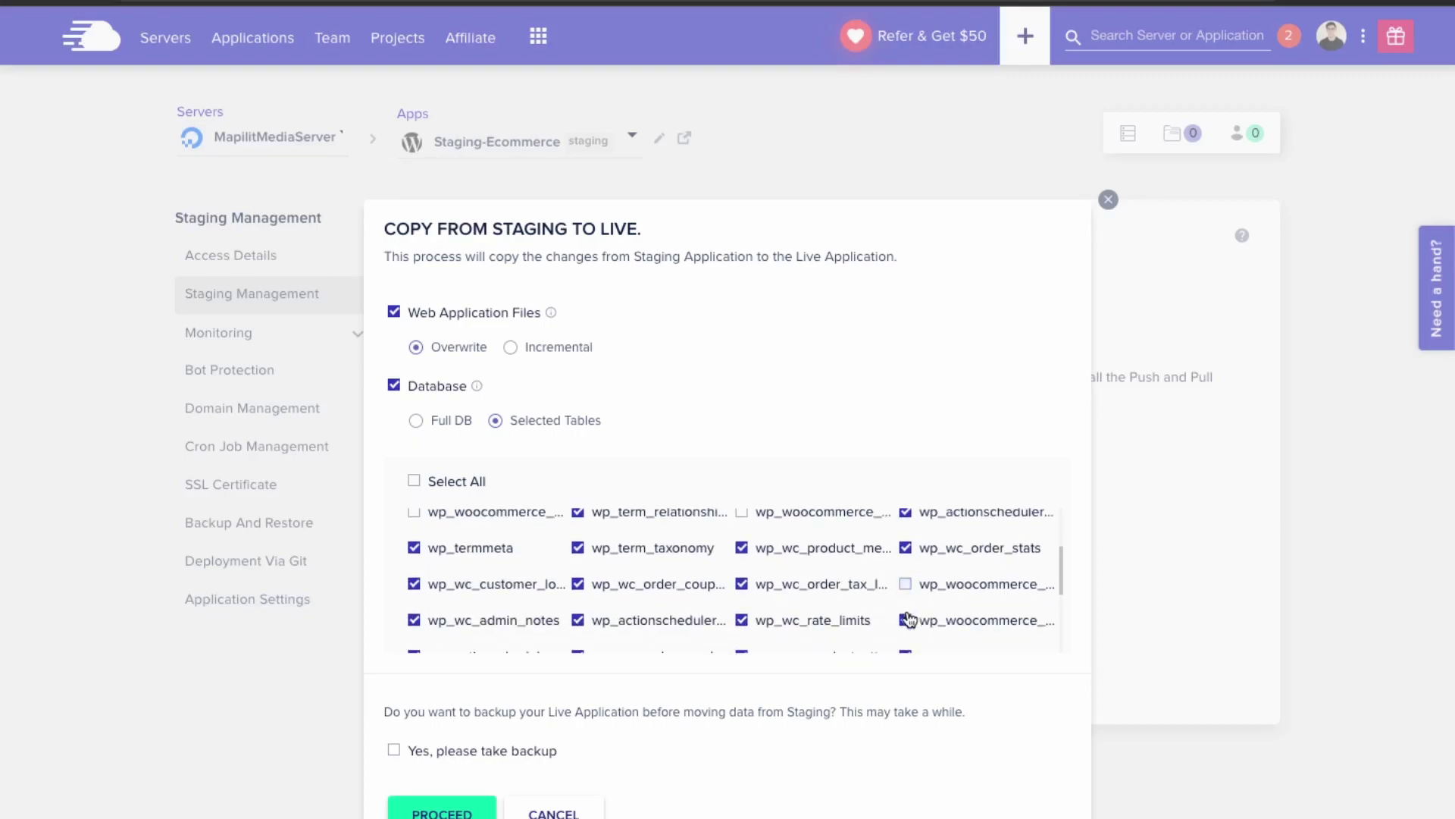
click(905, 621)
scroll(907, 626, down, 1)
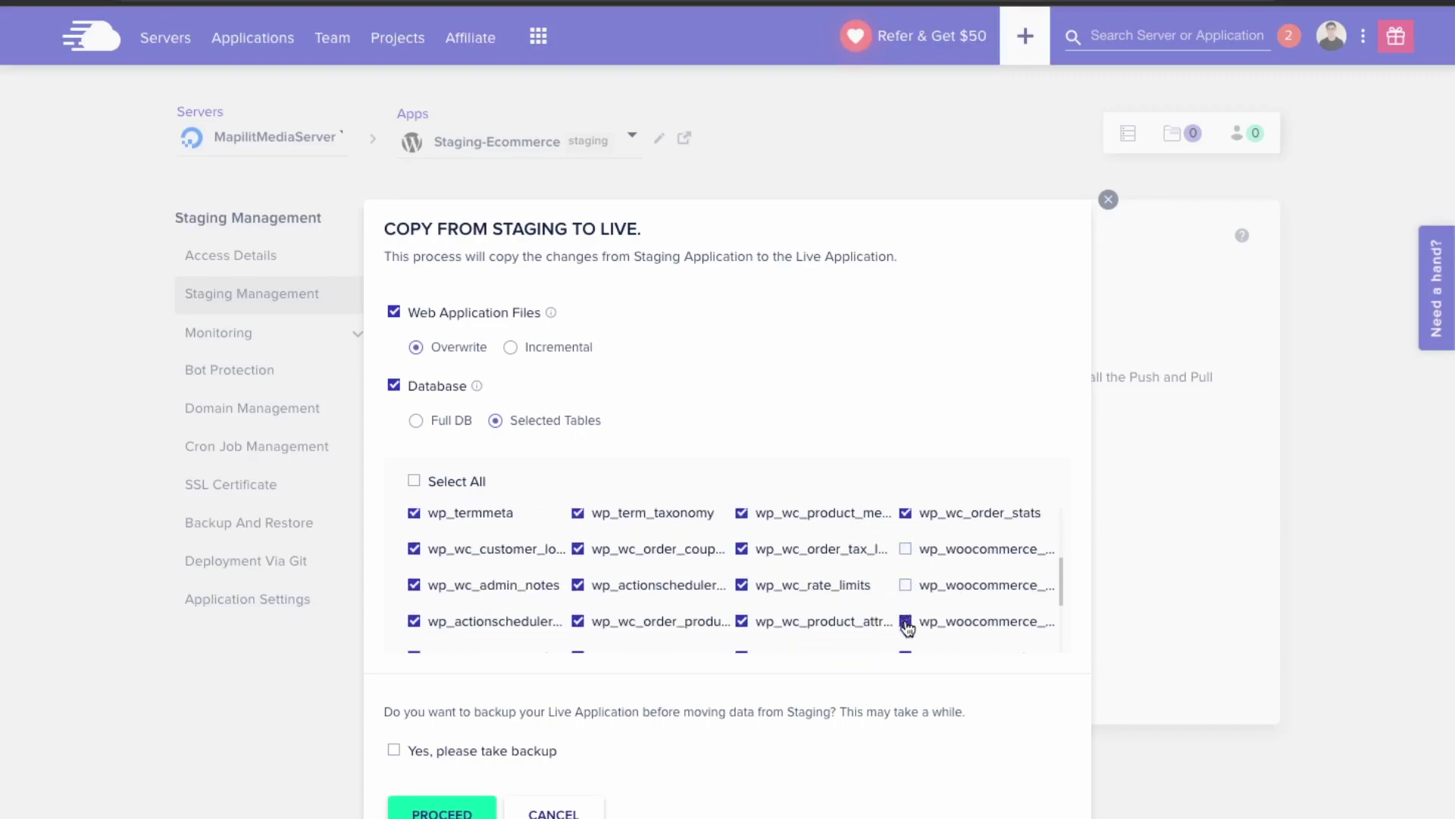
scroll(908, 628, down, 1)
scroll(606, 640, down, 1)
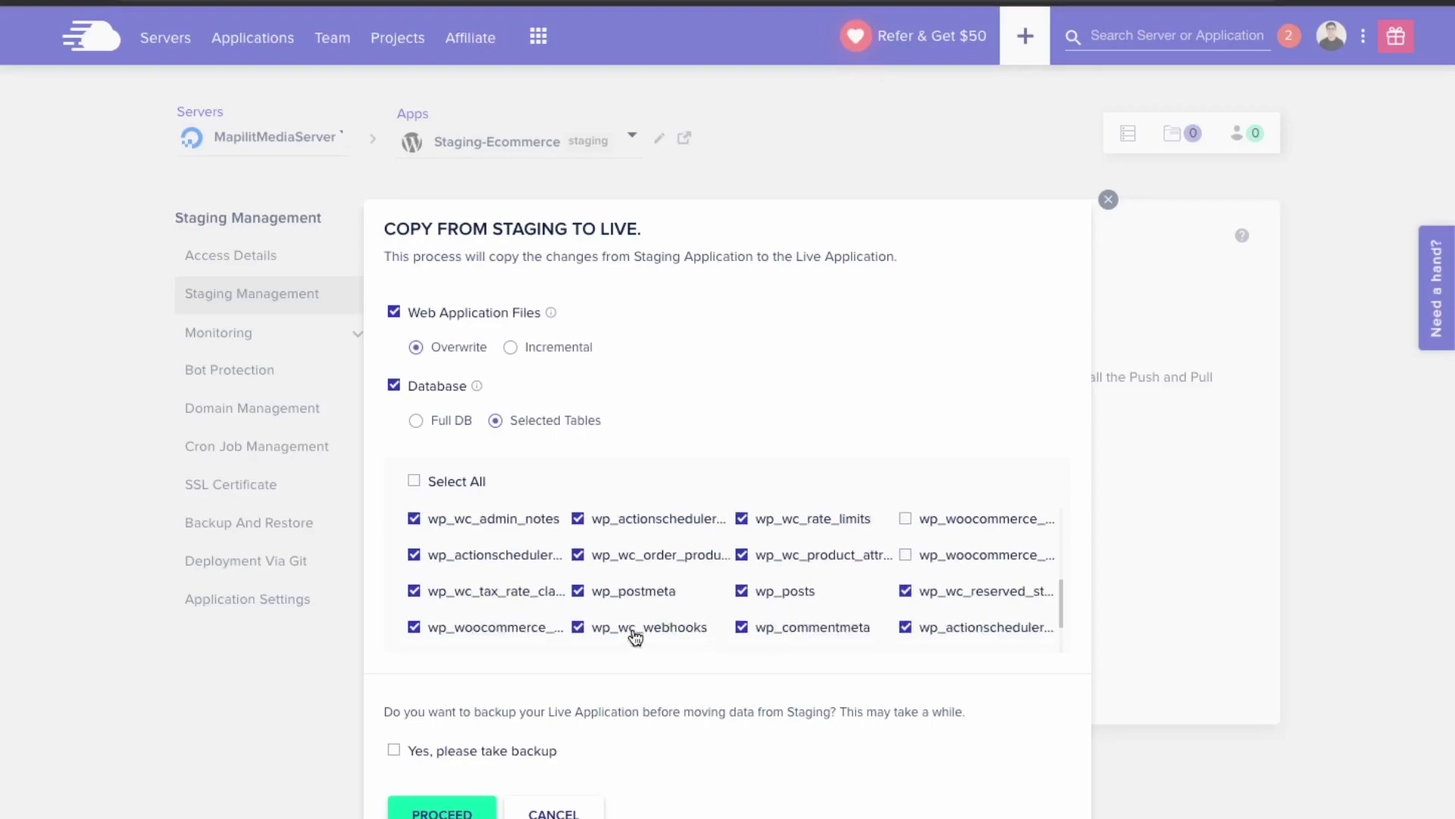
scroll(869, 643, down, 2)
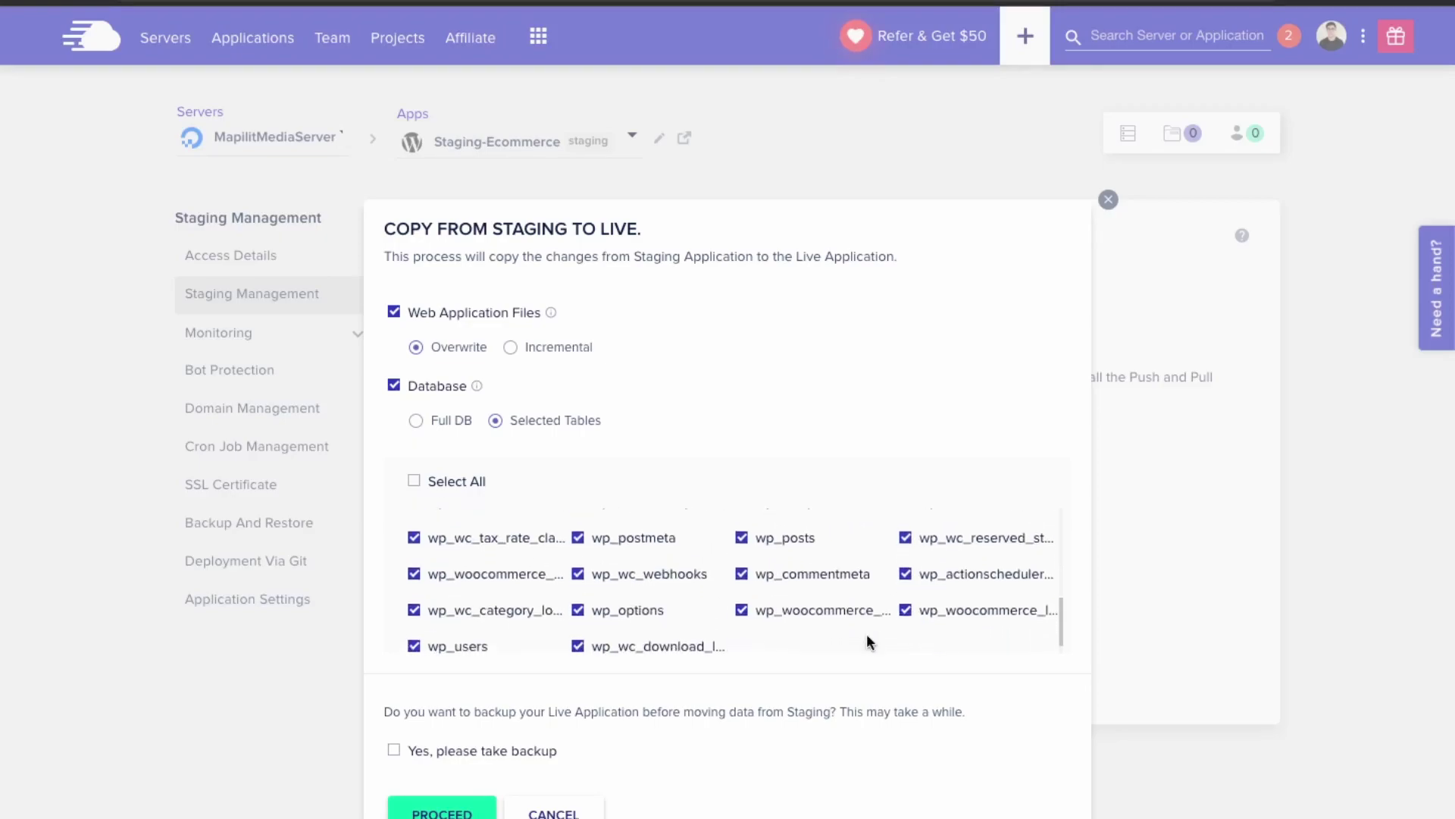
click(895, 616)
click(742, 611)
scroll(481, 641, down, 1)
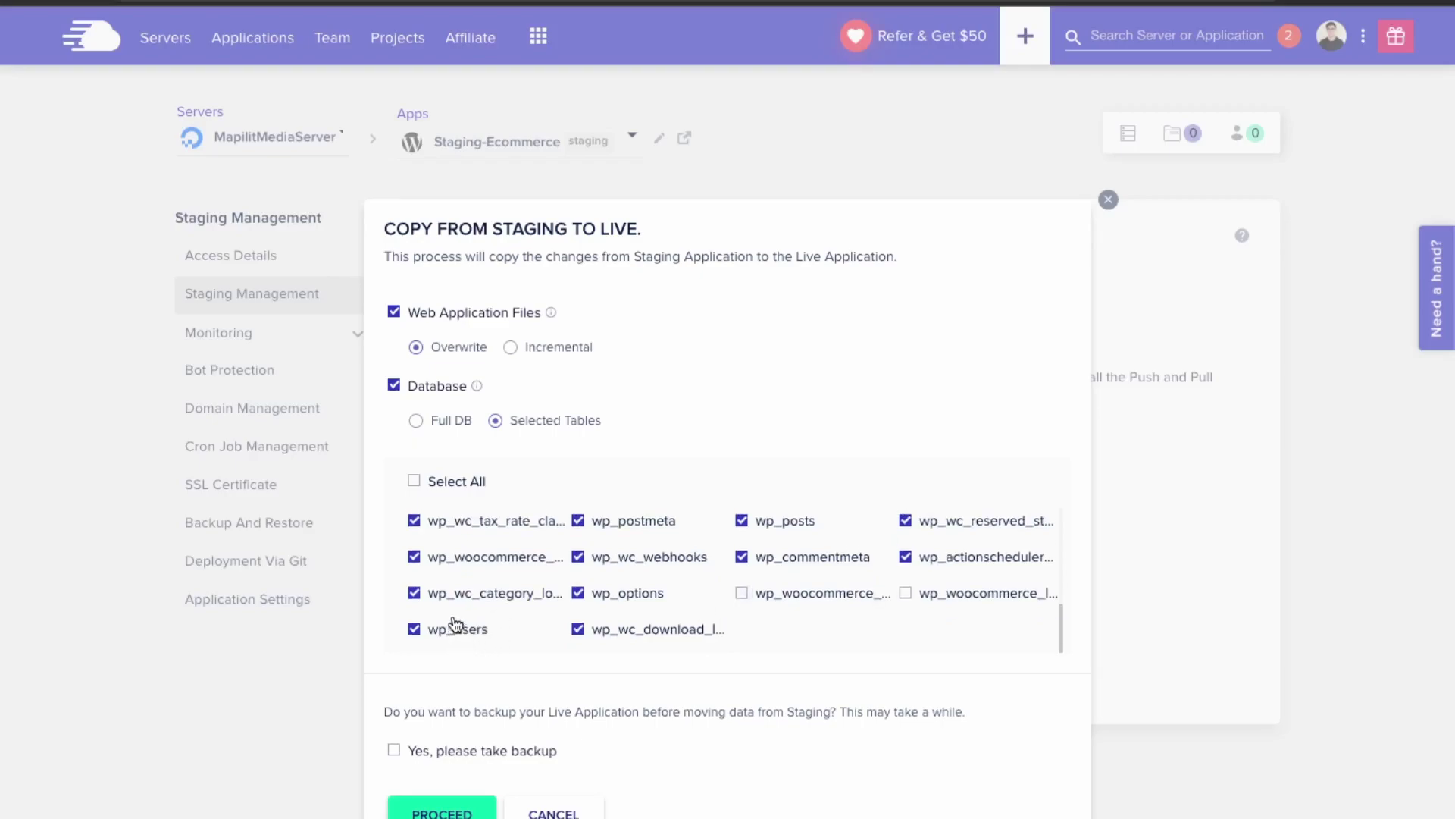
scroll(462, 631, up, 3)
scroll(455, 620, up, 5)
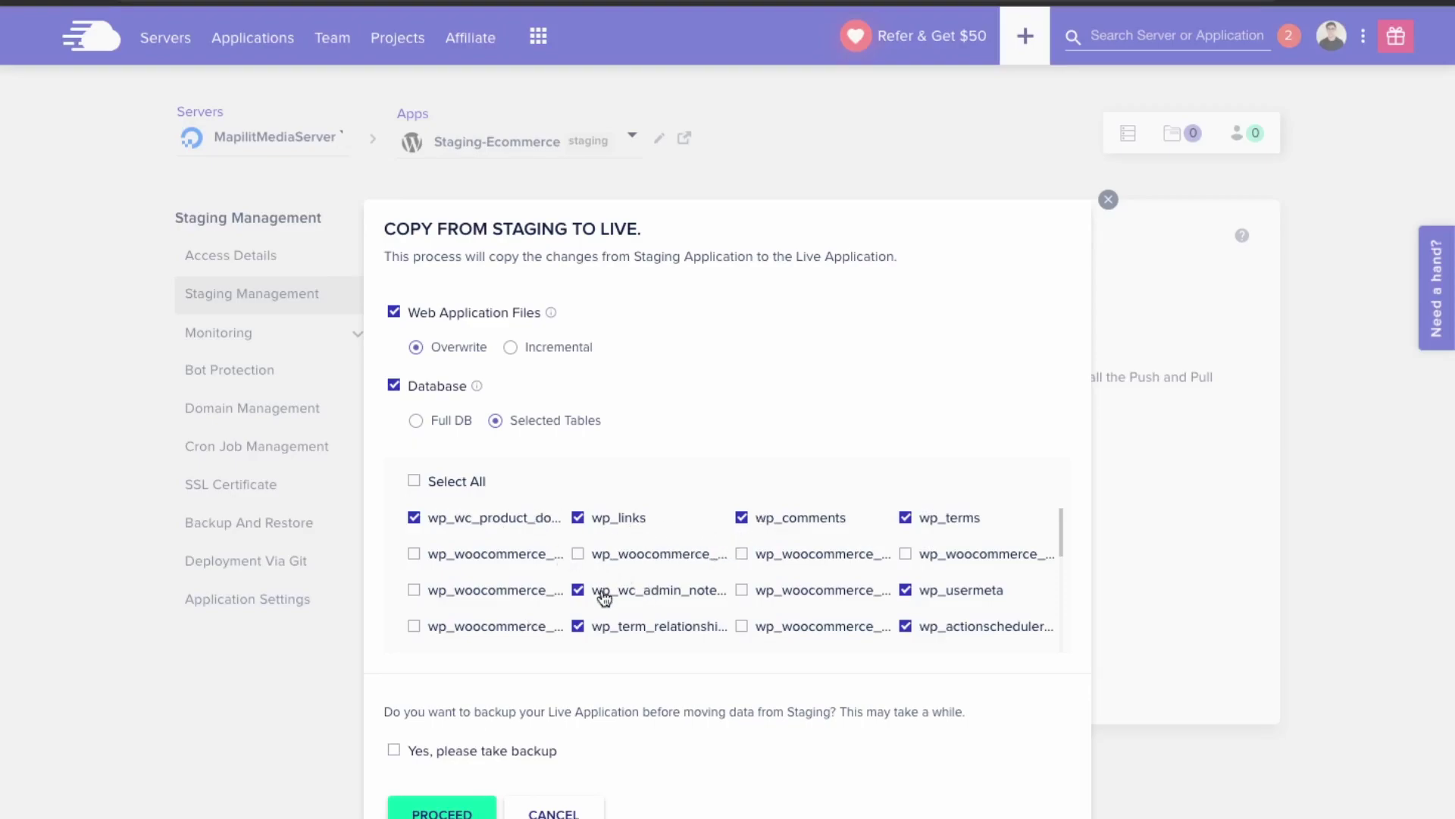
- Exclude the first wp_wc tables, including admin notes, wp_wc_order_stats and product meta, from the push
click(414, 517)
click(578, 590)
scroll(849, 559, down, 1)
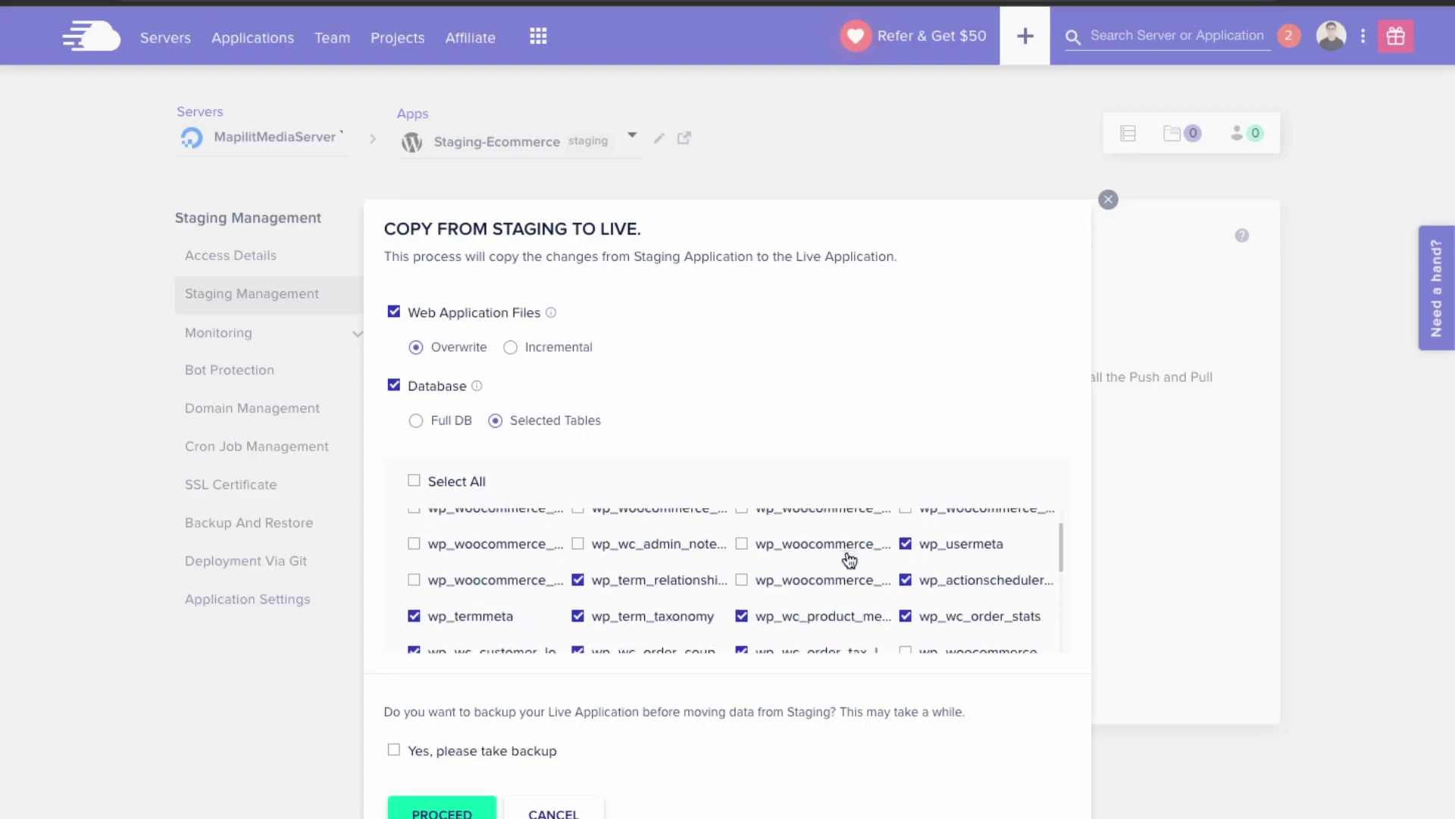
click(905, 616)
click(741, 615)
scroll(735, 615, down, 2)
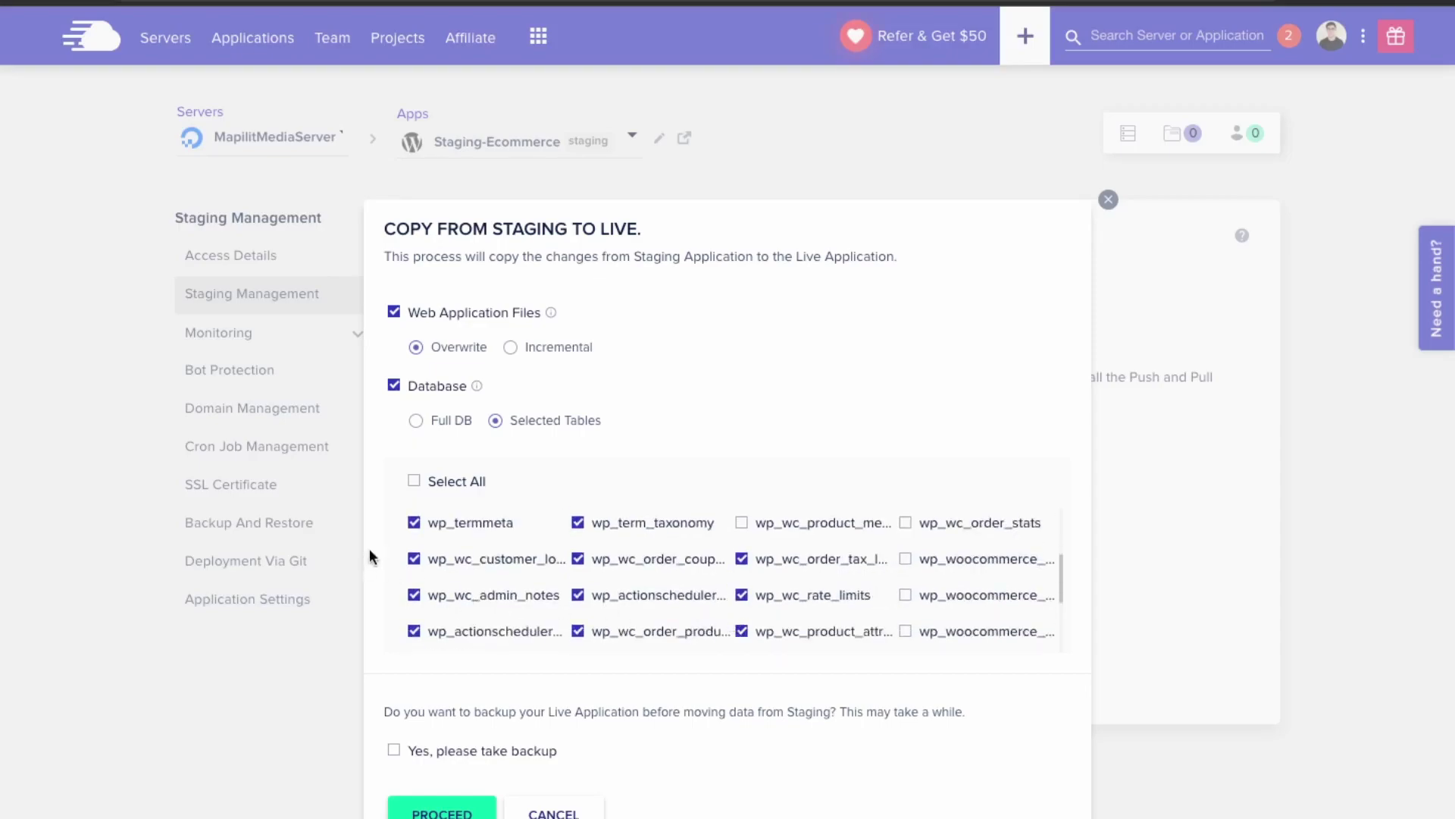
- Exclude more wp_wc tables: customer, admin notes, rate limits, order tax, product attributes and order coupons
click(413, 558)
click(414, 595)
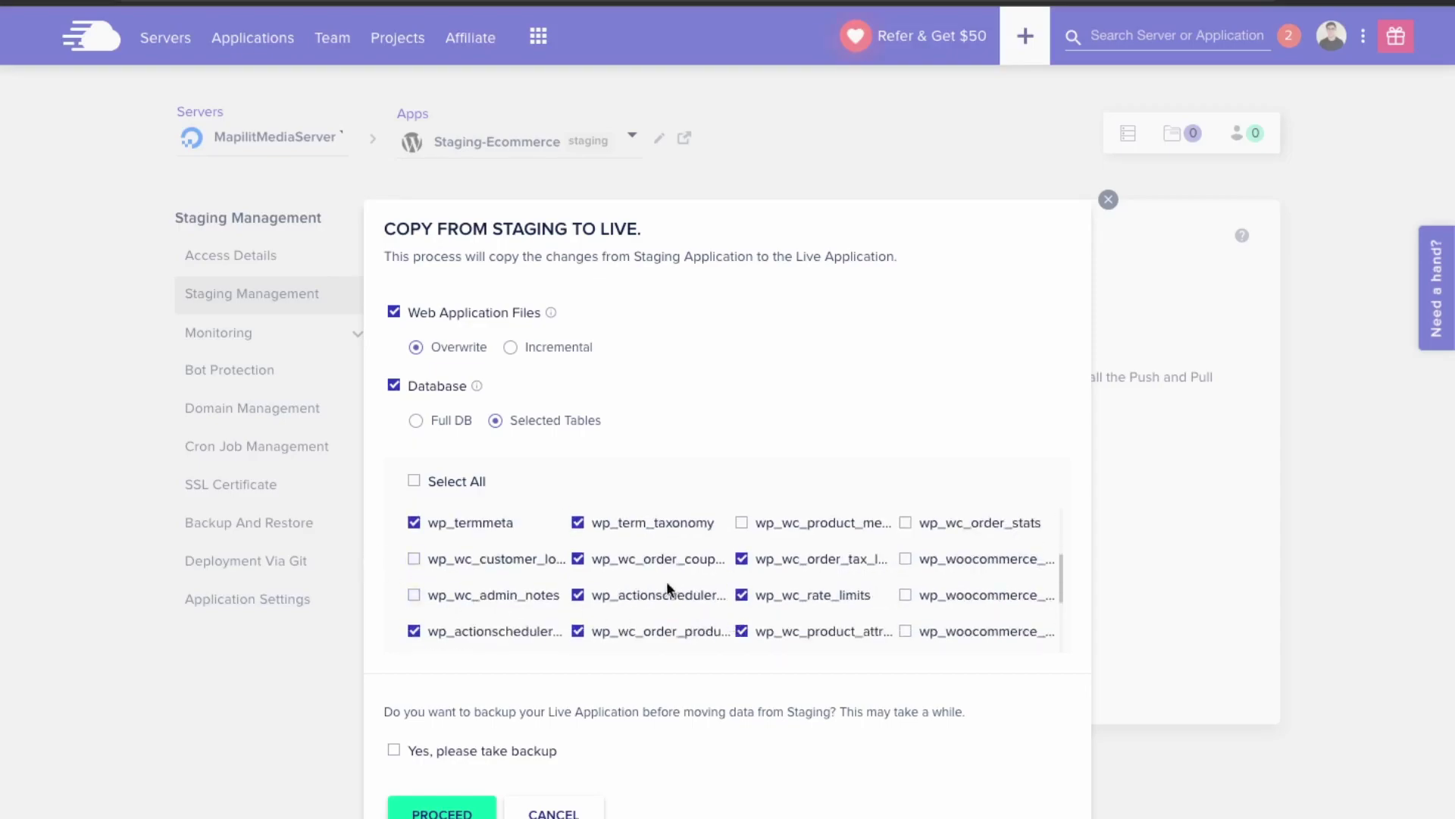
click(742, 594)
click(742, 559)
click(741, 631)
click(578, 558)
scroll(584, 570, up, 1)
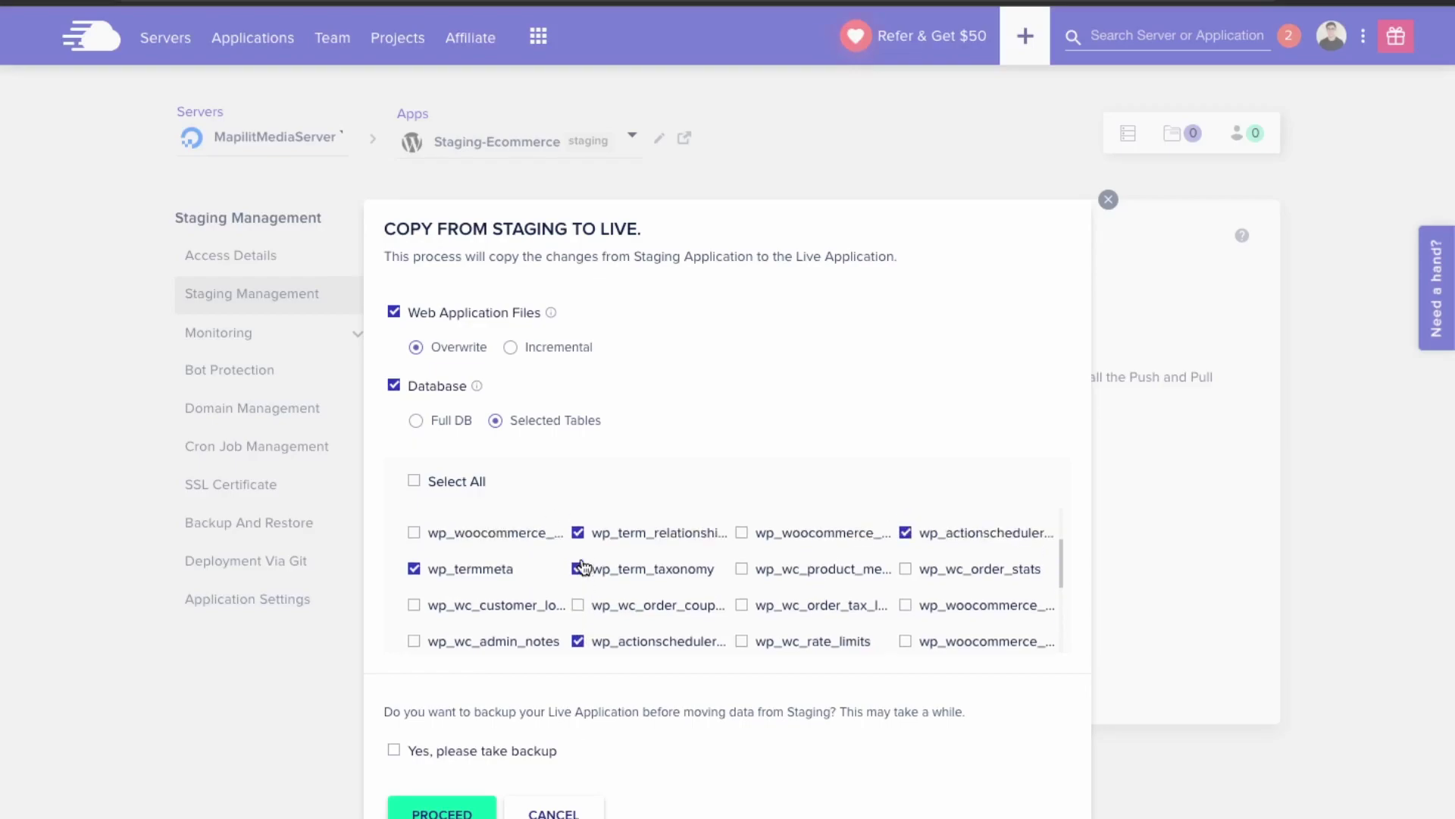
scroll(639, 553, up, 3)
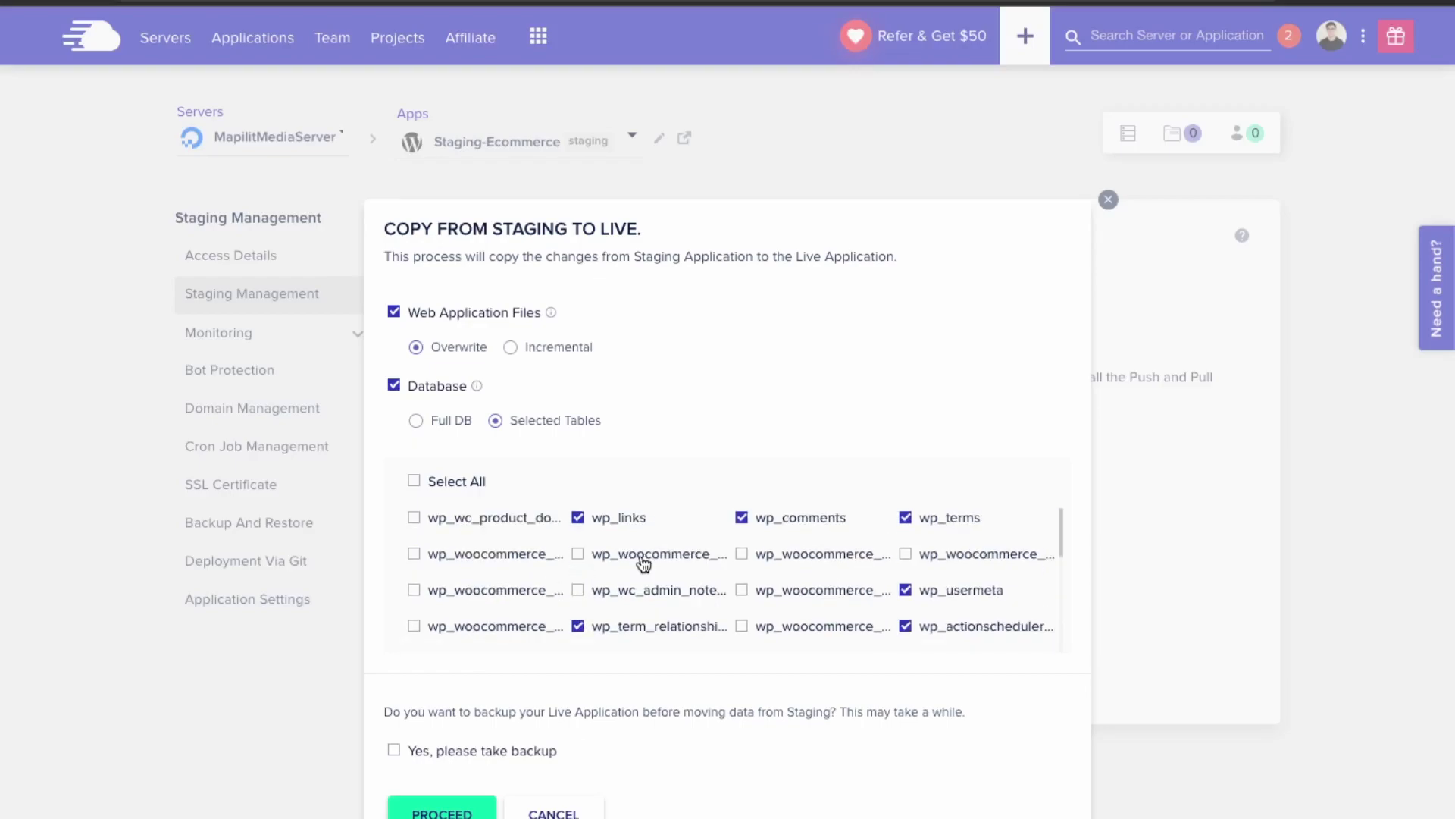
scroll(644, 563, down, 5)
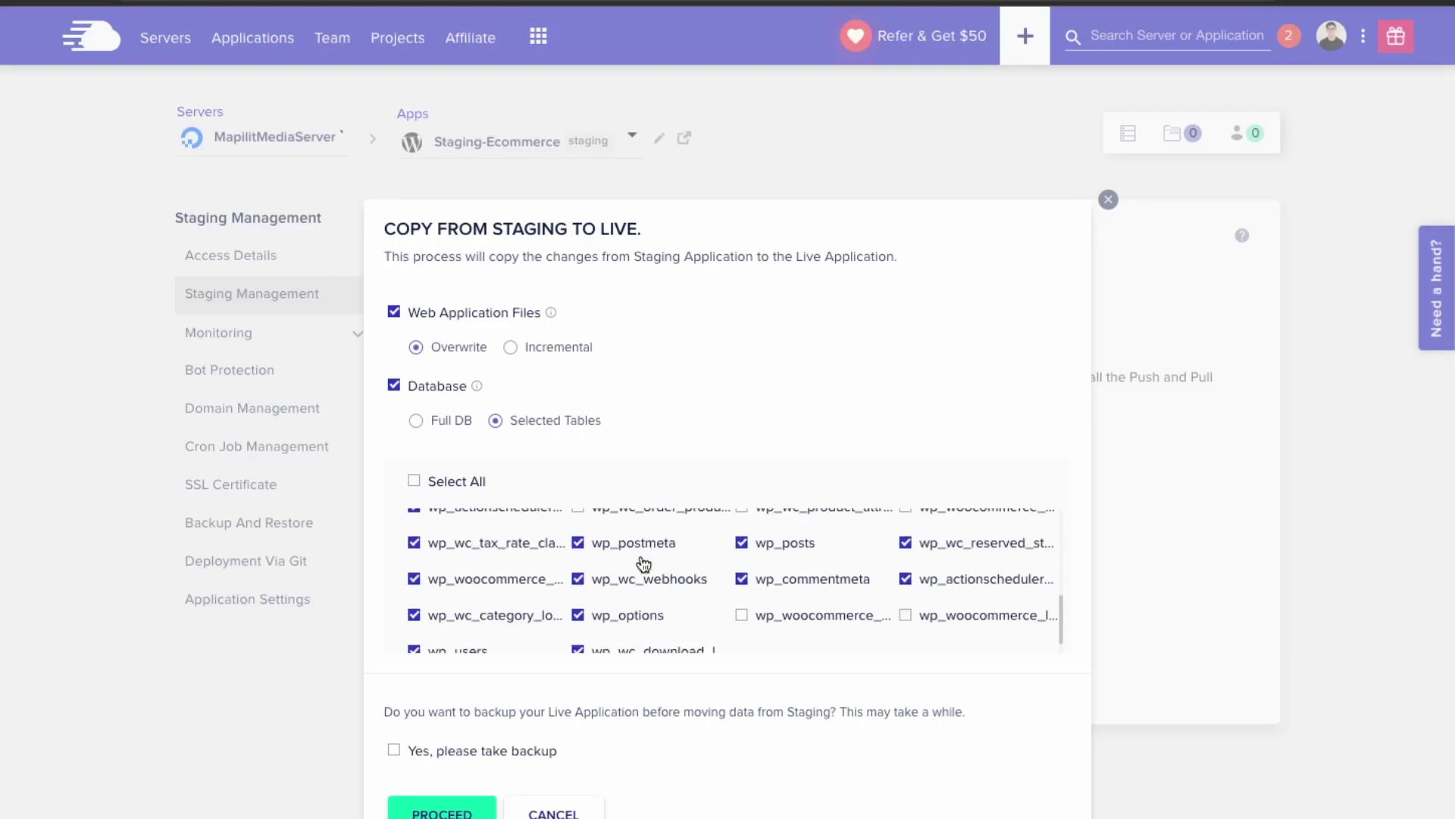
scroll(641, 557, down, 1)
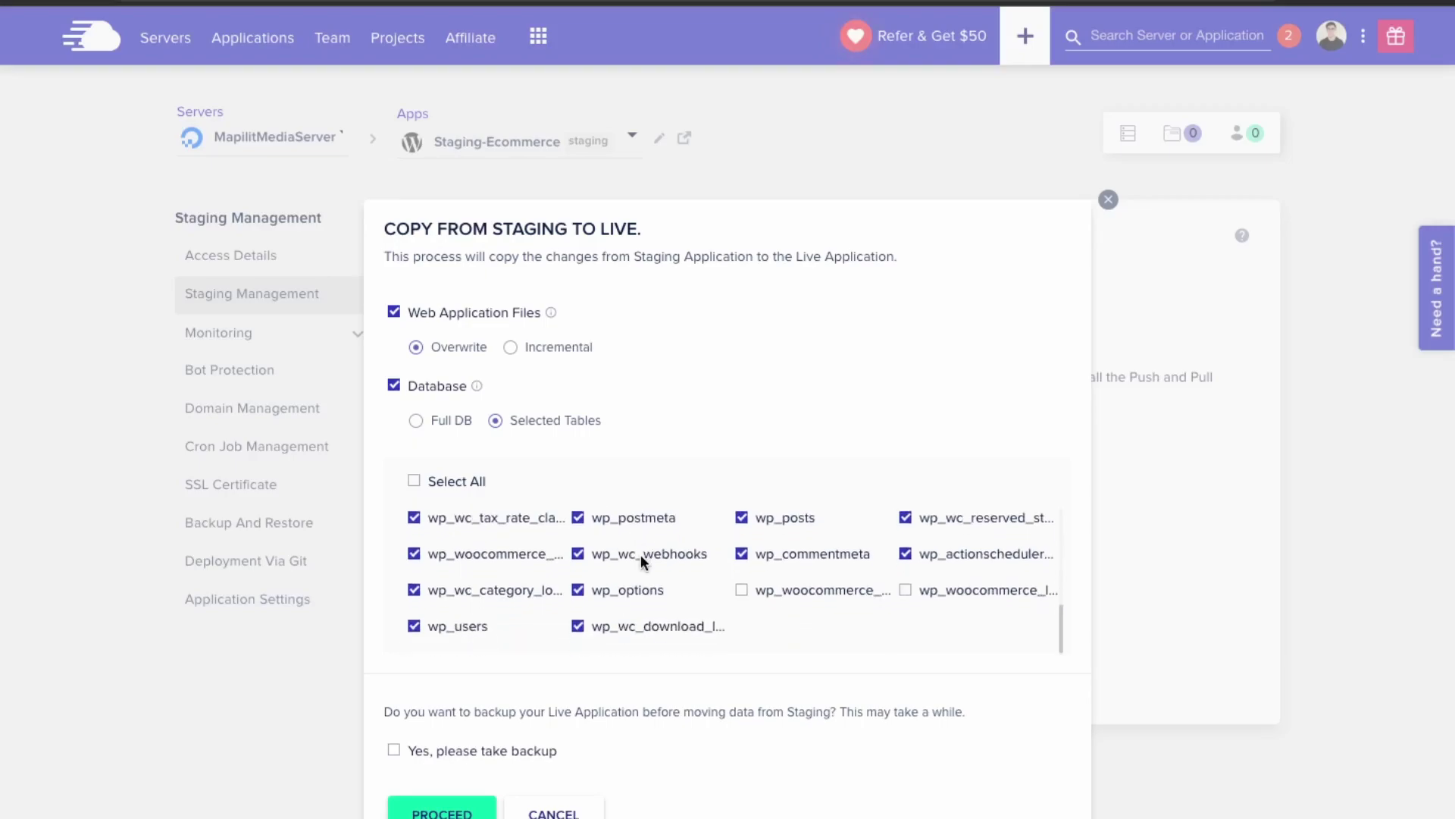
- Exclude wp_commentmeta, wp_comments and wp_users, and choose 'Yes, please take backup' of the live site
click(742, 558)
scroll(758, 576, up, 5)
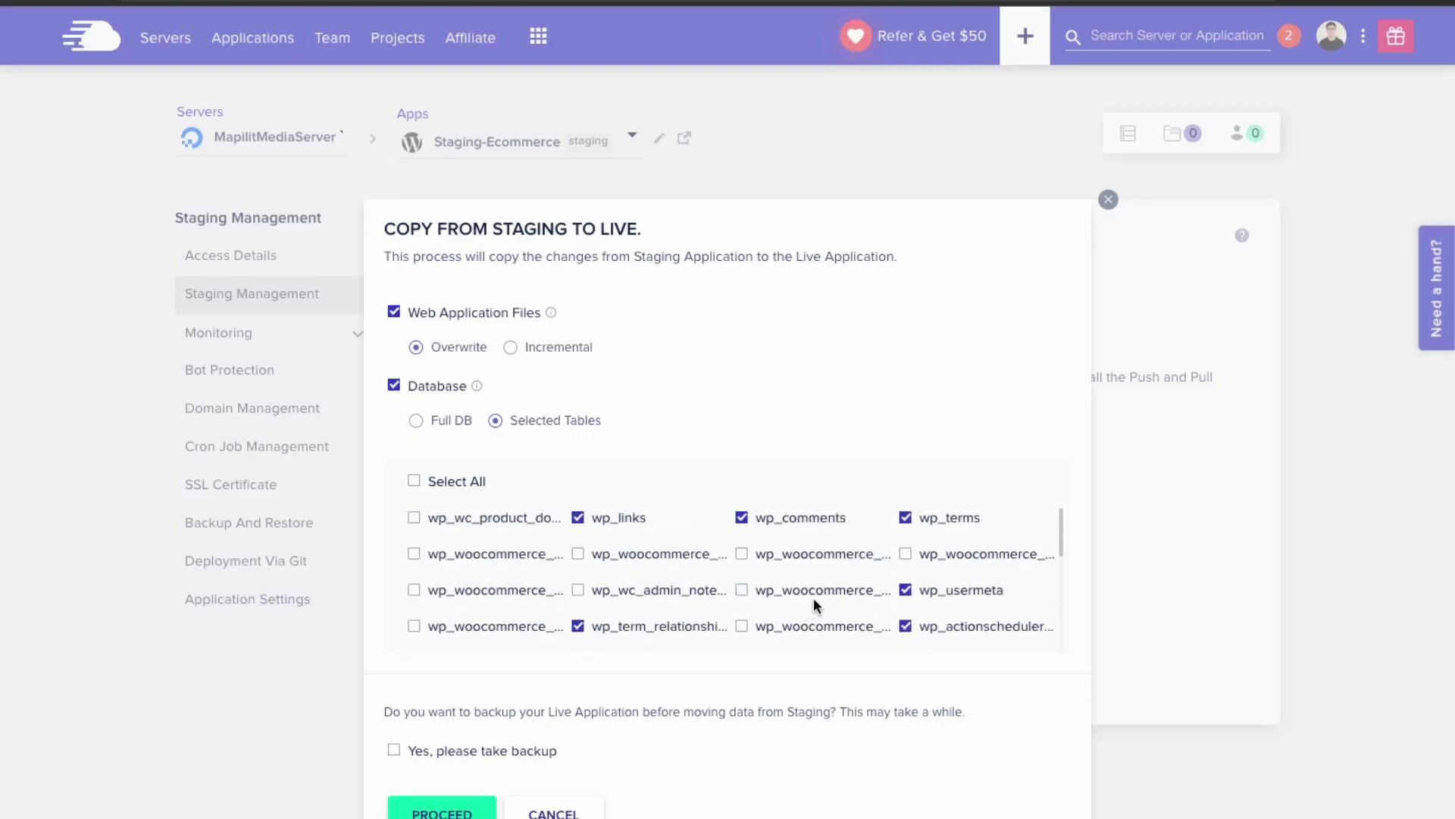
click(742, 517)
scroll(883, 516, down, 3)
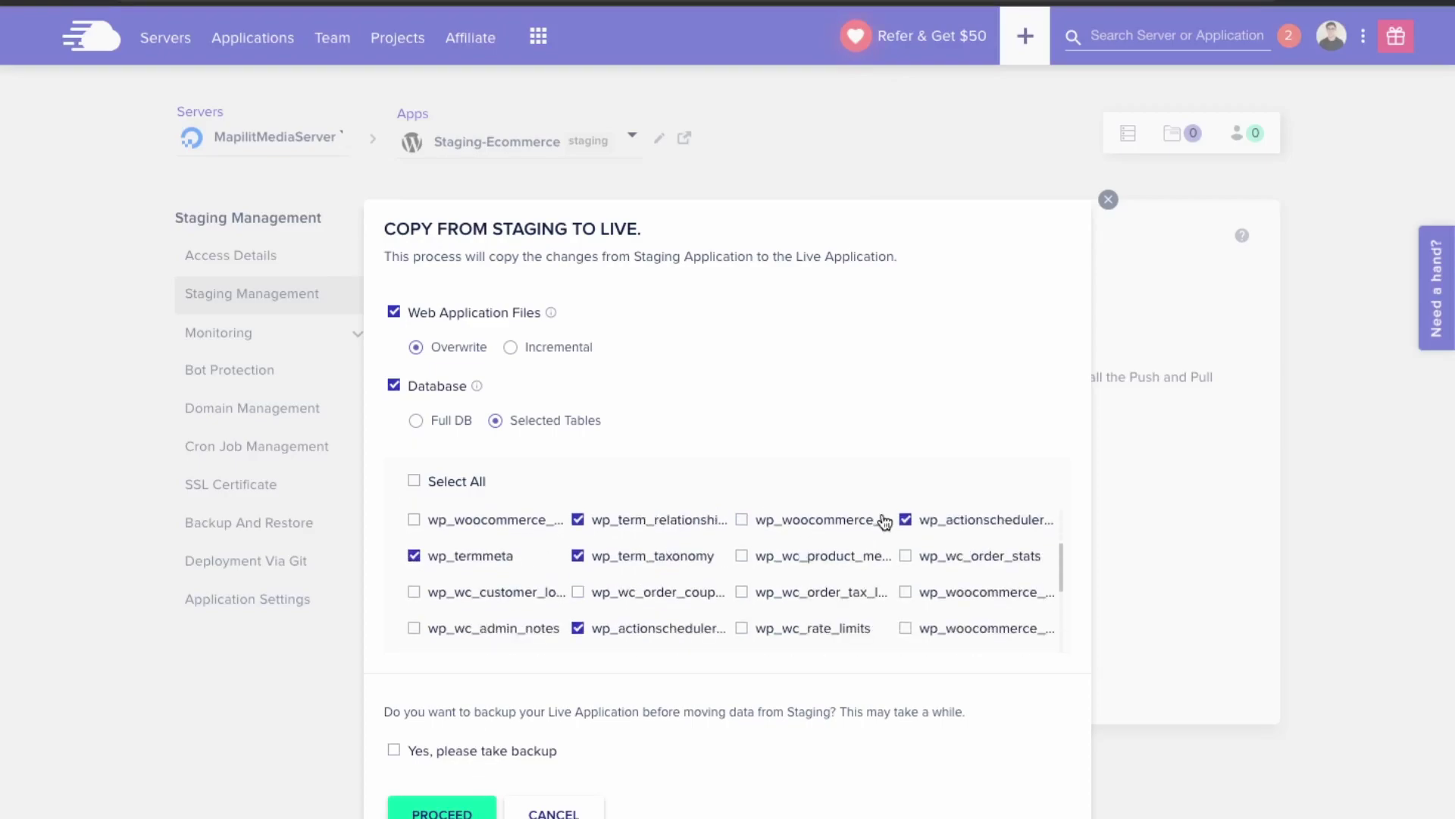
scroll(882, 522, down, 5)
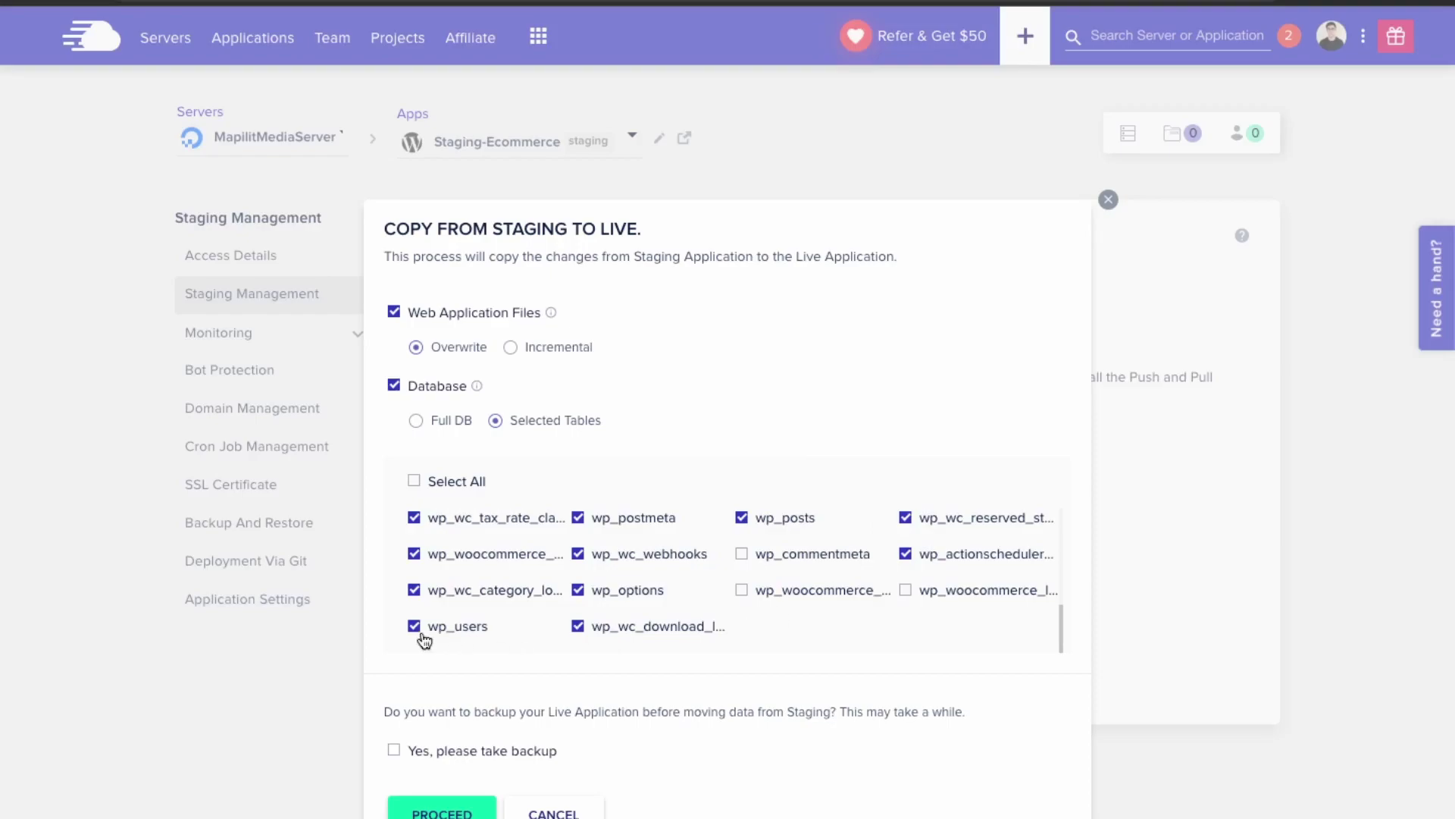
click(414, 627)
scroll(846, 576, up, 4)
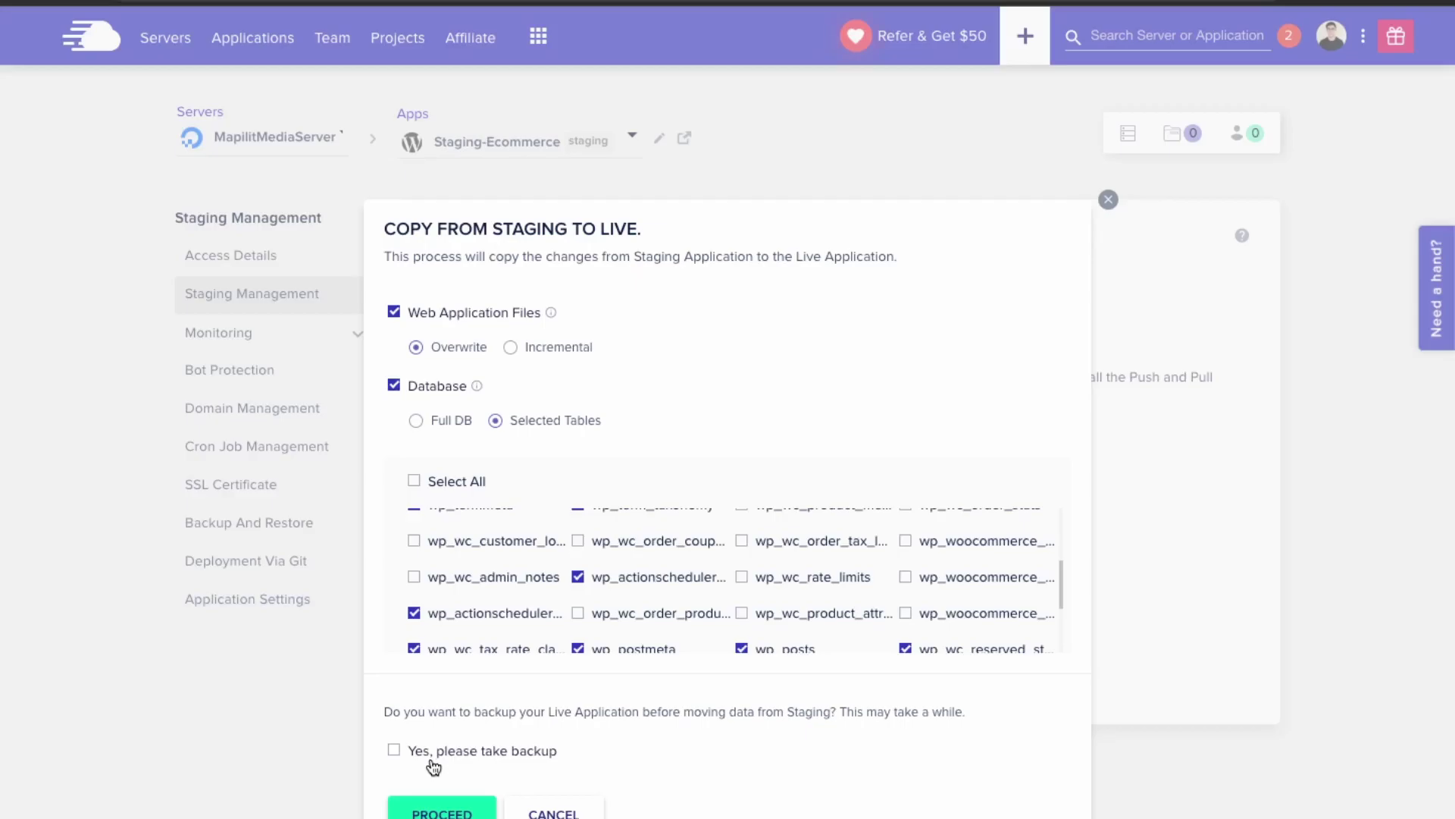
click(432, 760)
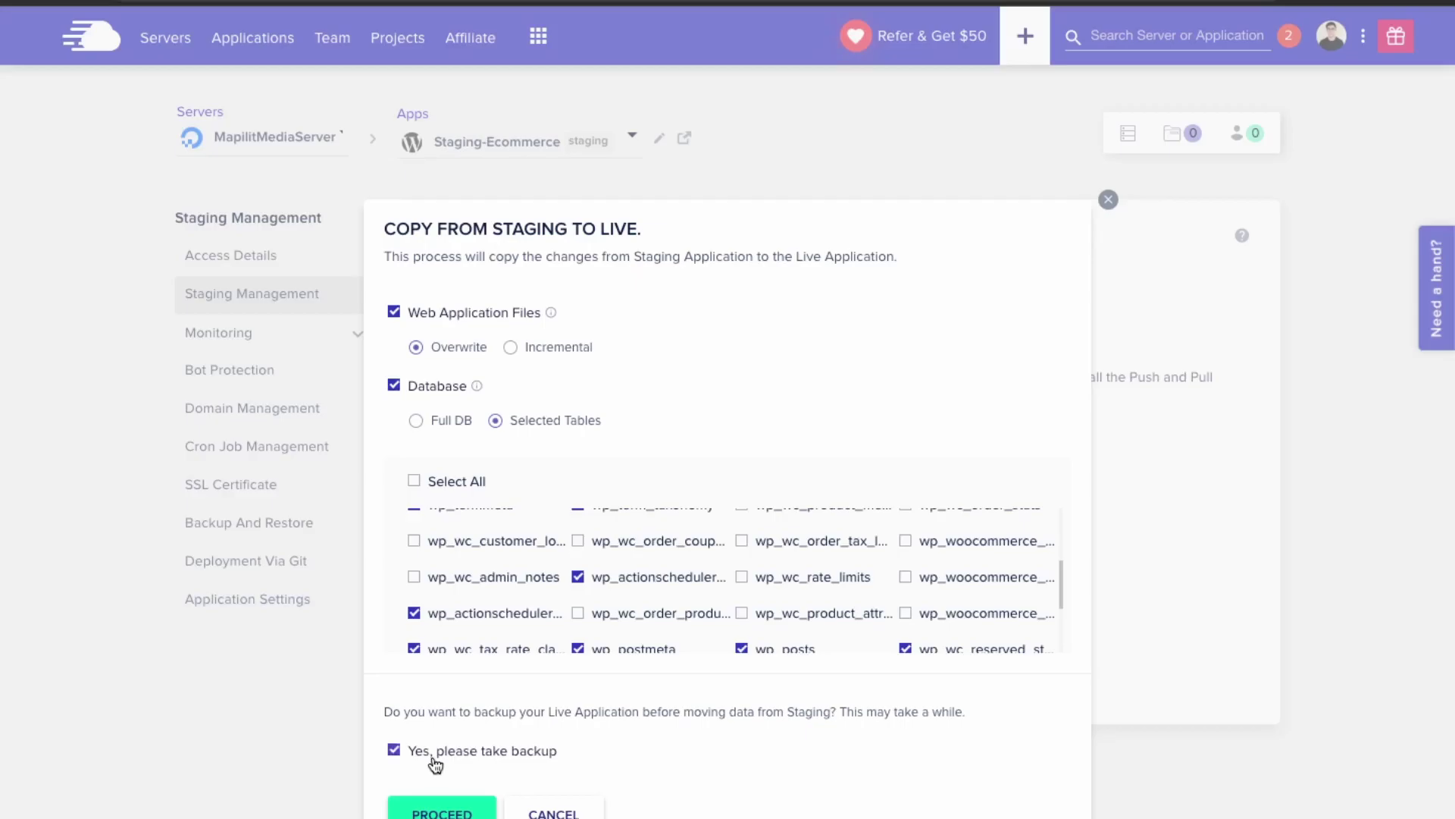
- Confirm the Copy From Staging To Live dialog with PROCEED to deploy staging to live
click(458, 813)
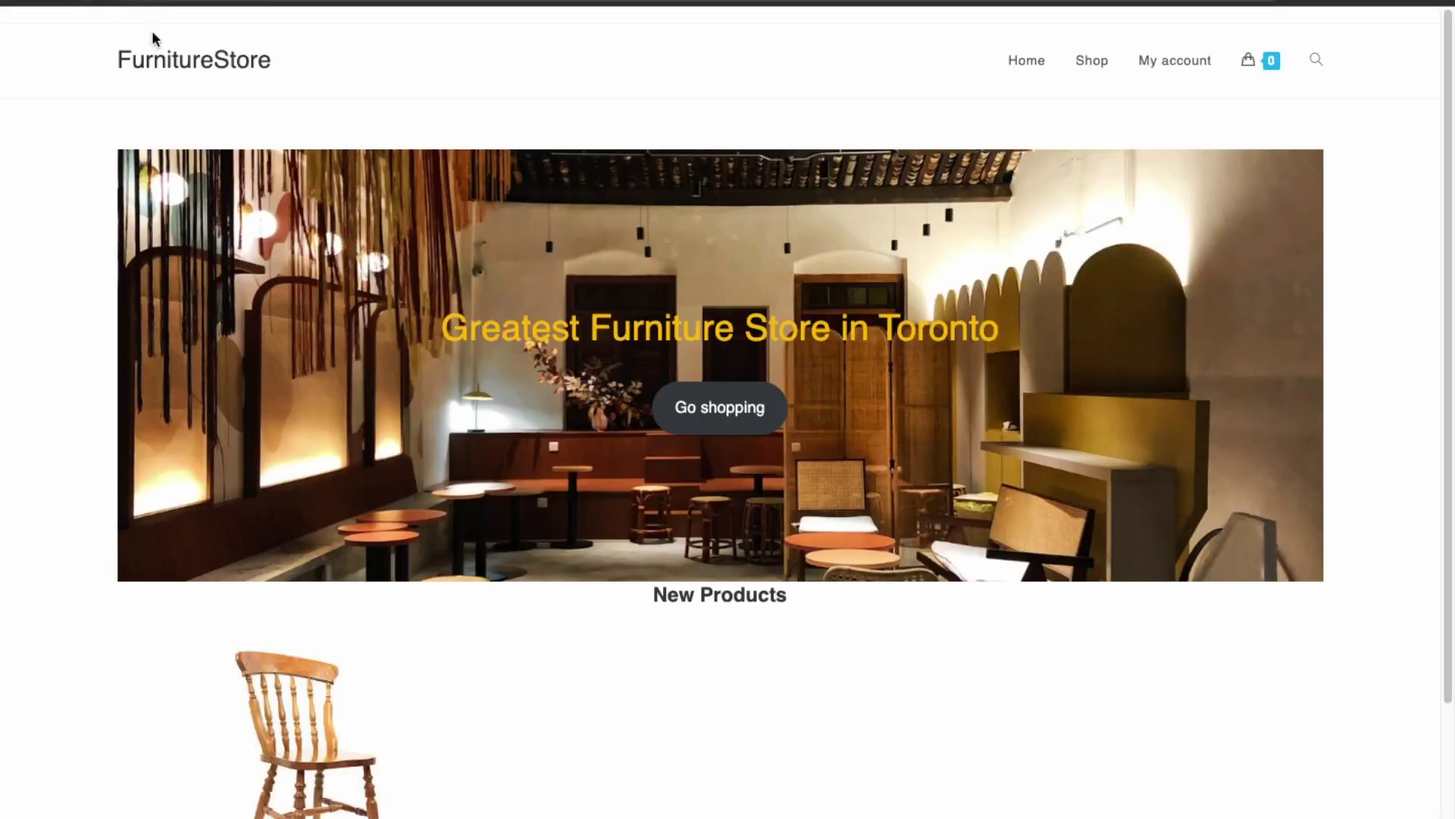
drag(448, 328, 862, 329)
click(574, 329)
click(1012, 331)
drag(1012, 332, 493, 296)
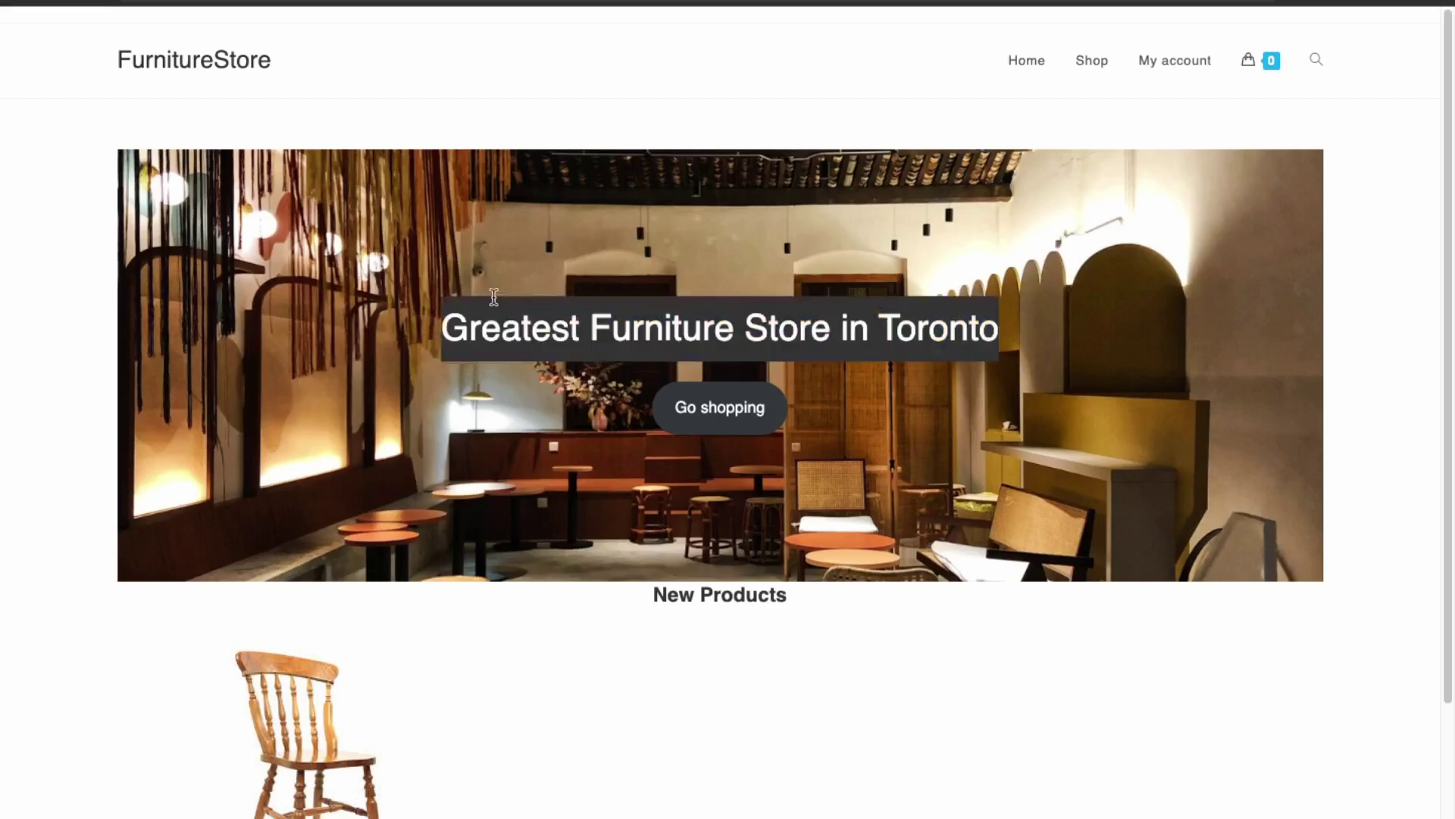
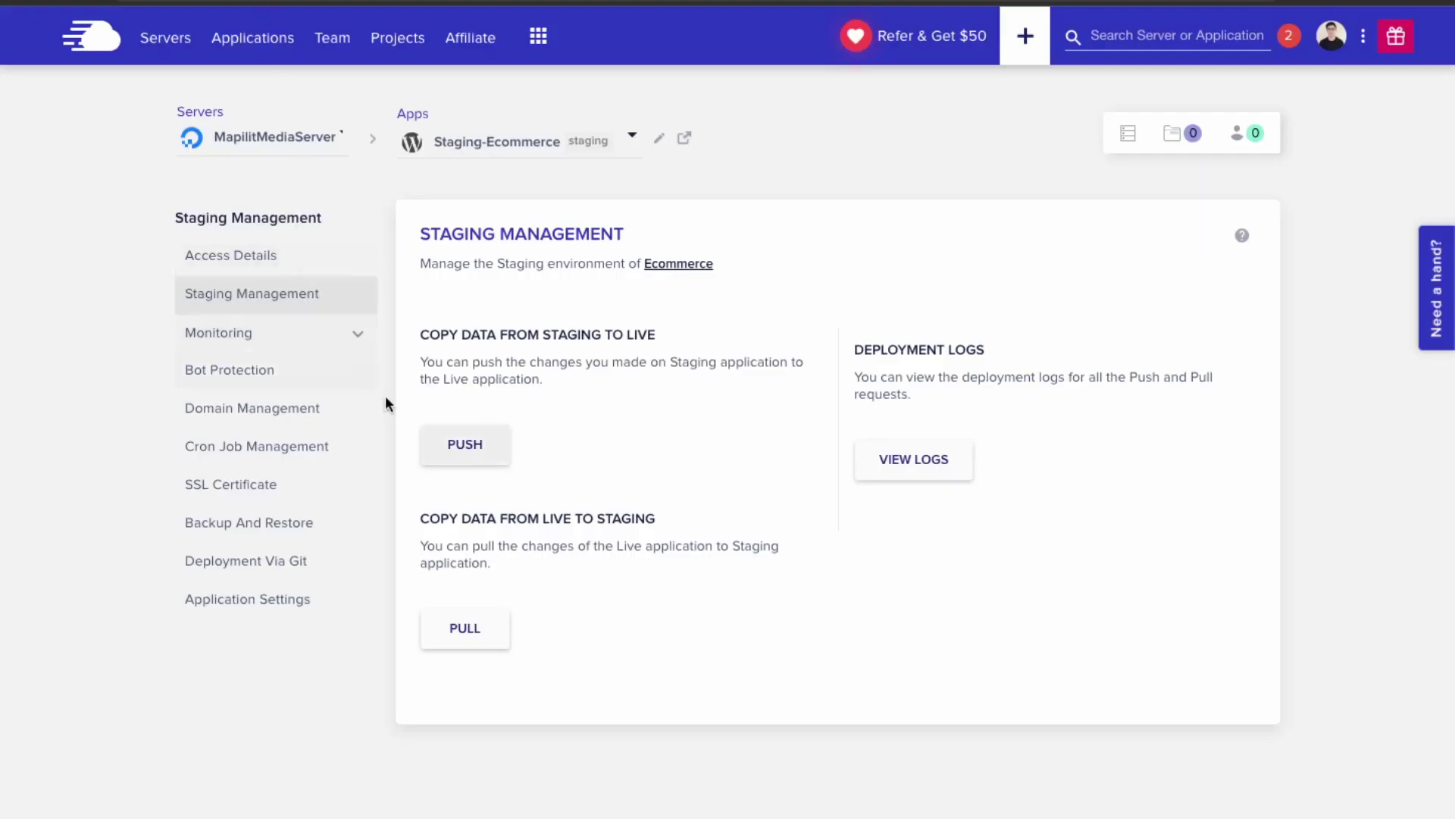
- Switch to the live Ecommerce app and review its staging-to-live and live-to-staging sections
click(522, 148)
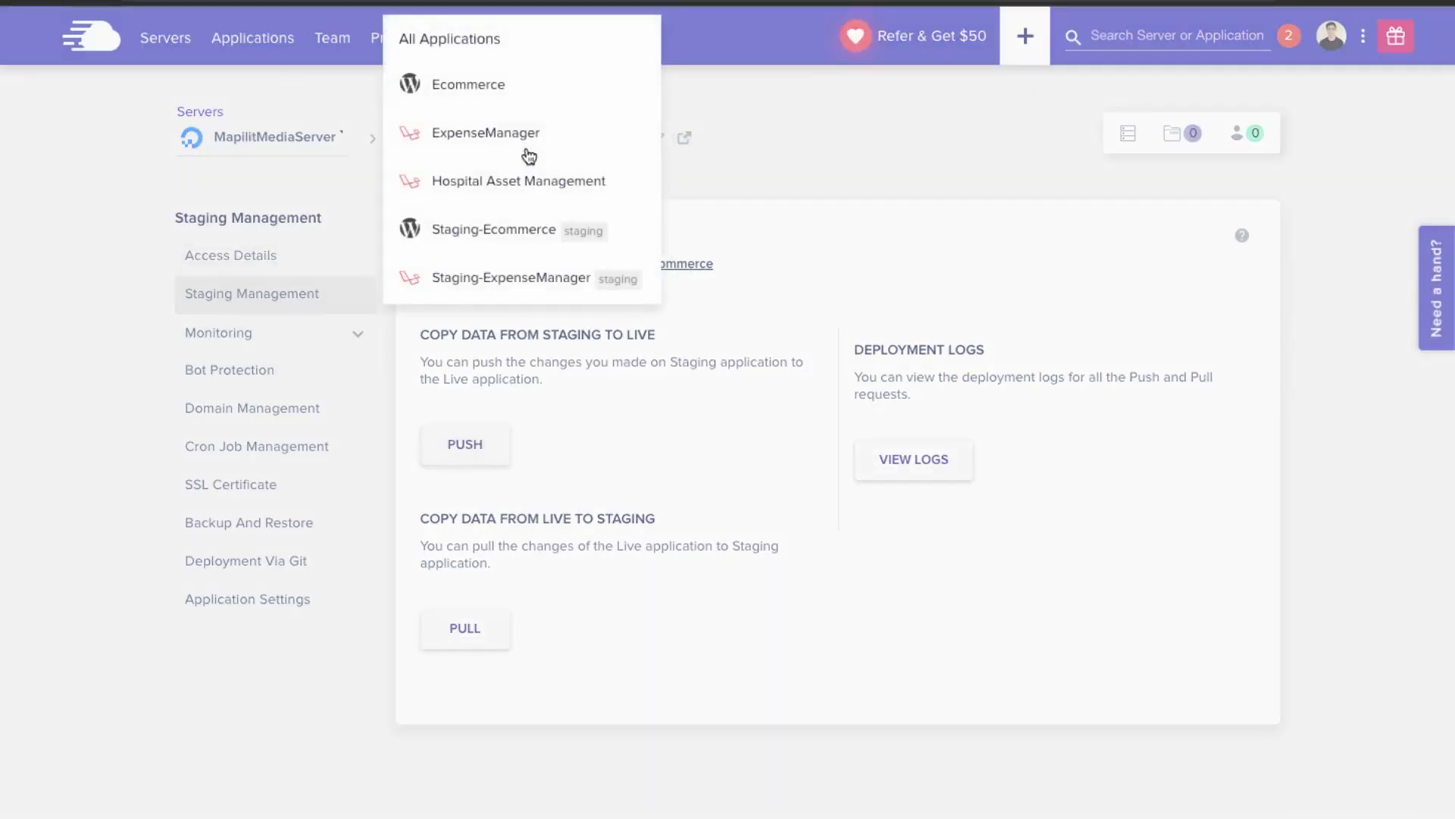
click(524, 85)
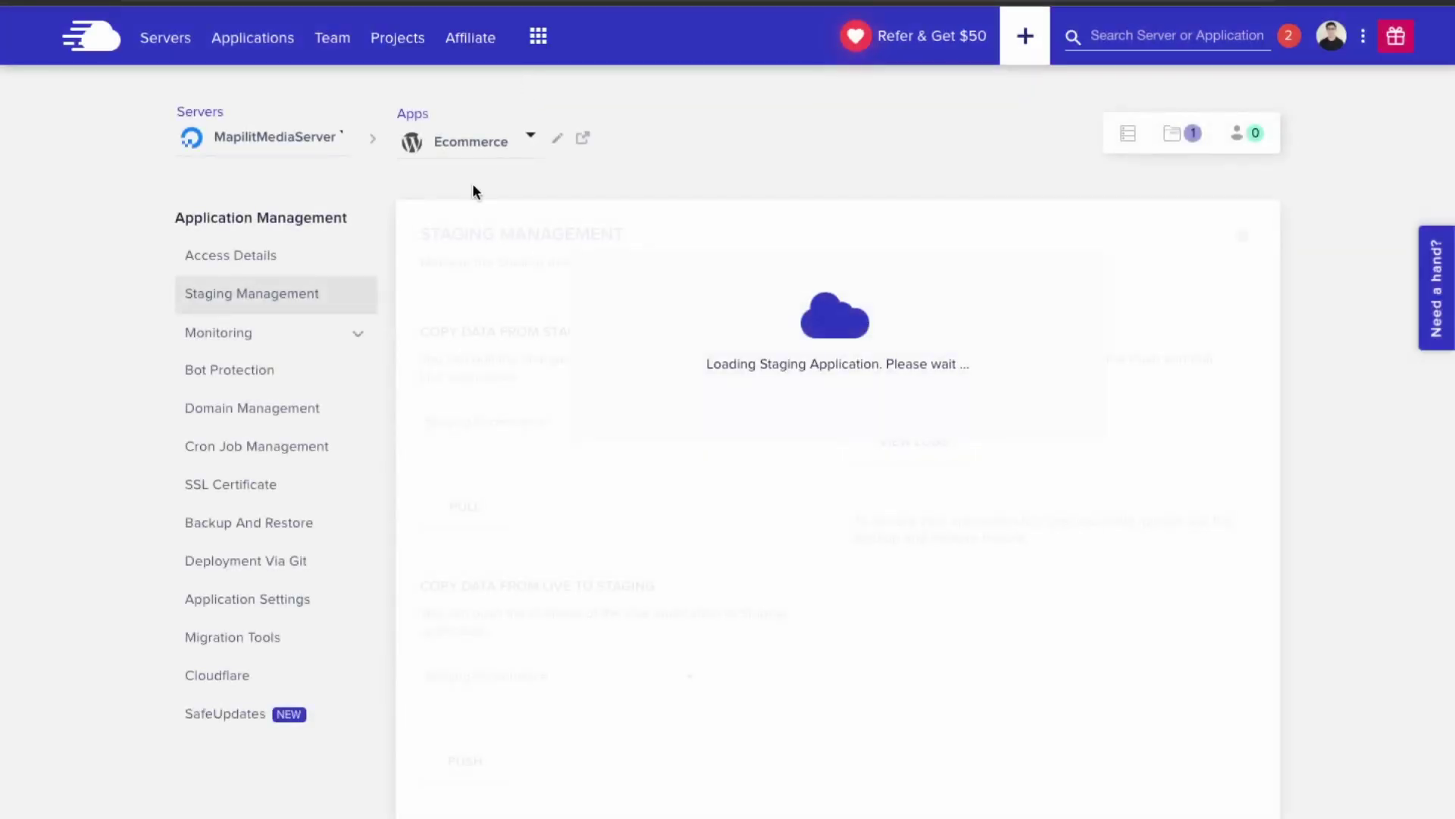
drag(429, 332, 501, 334)
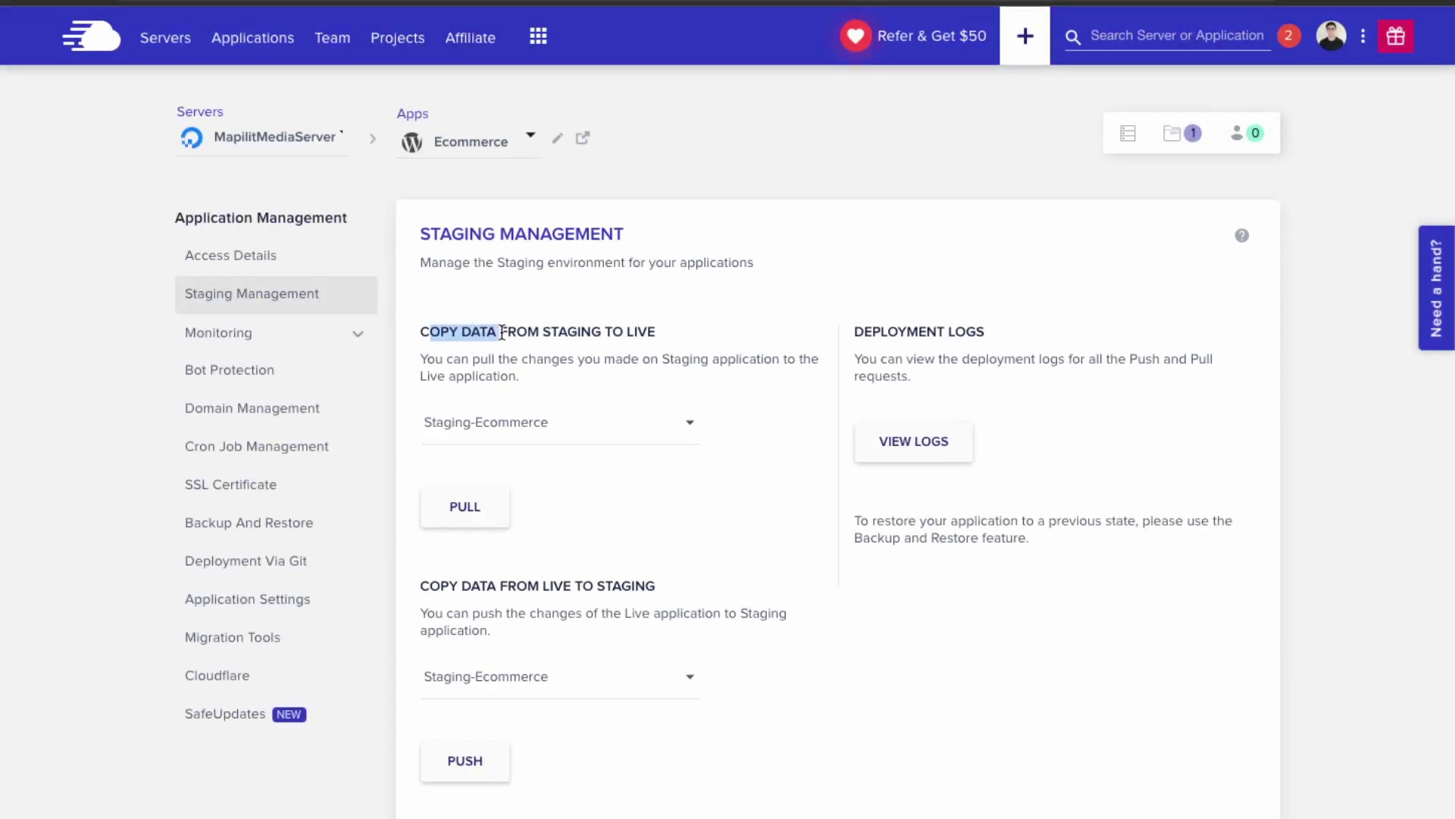
click(453, 581)
drag(453, 580, 660, 585)
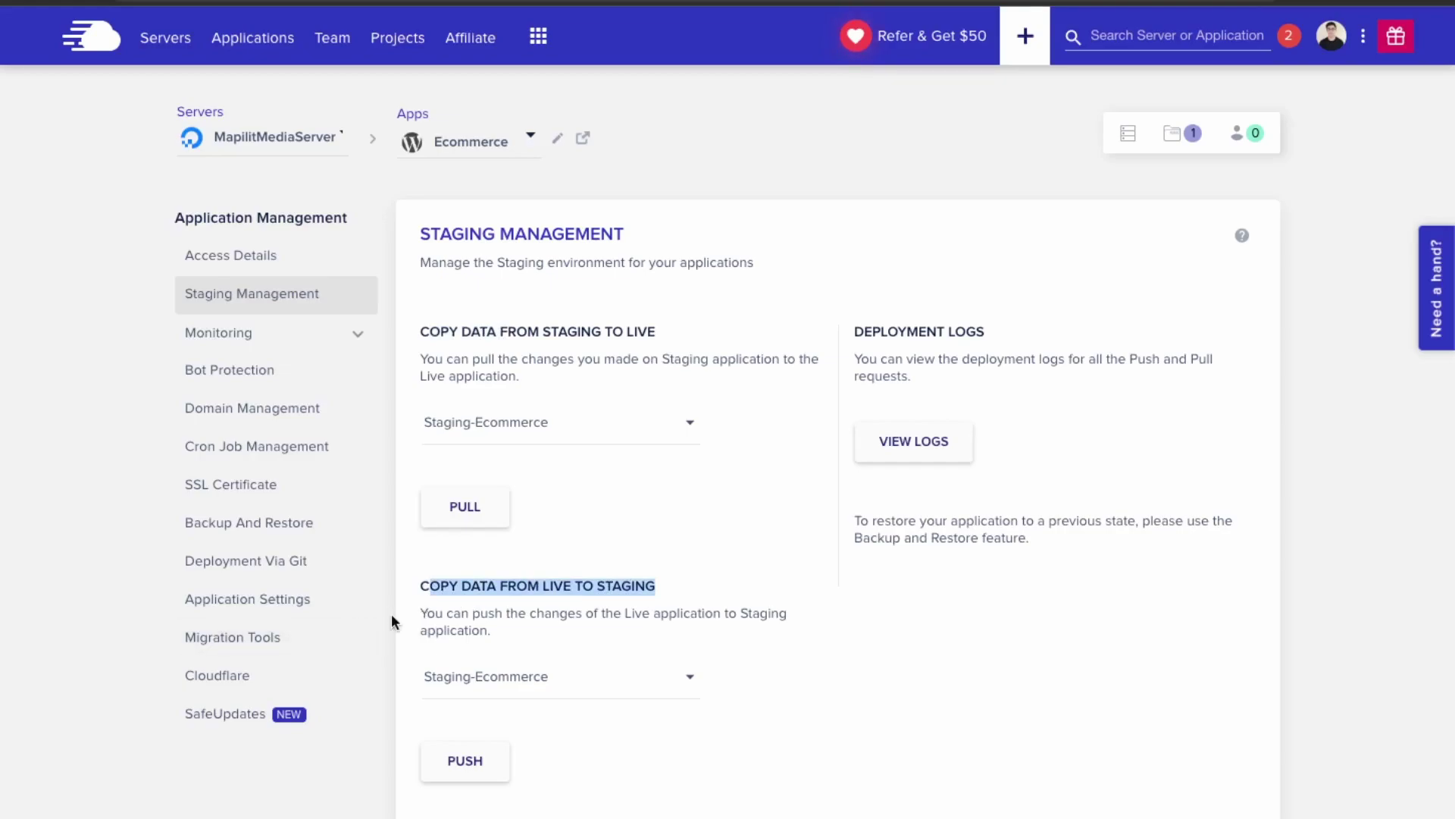
- Start a live-to-staging push that includes web application files and the database
click(486, 769)
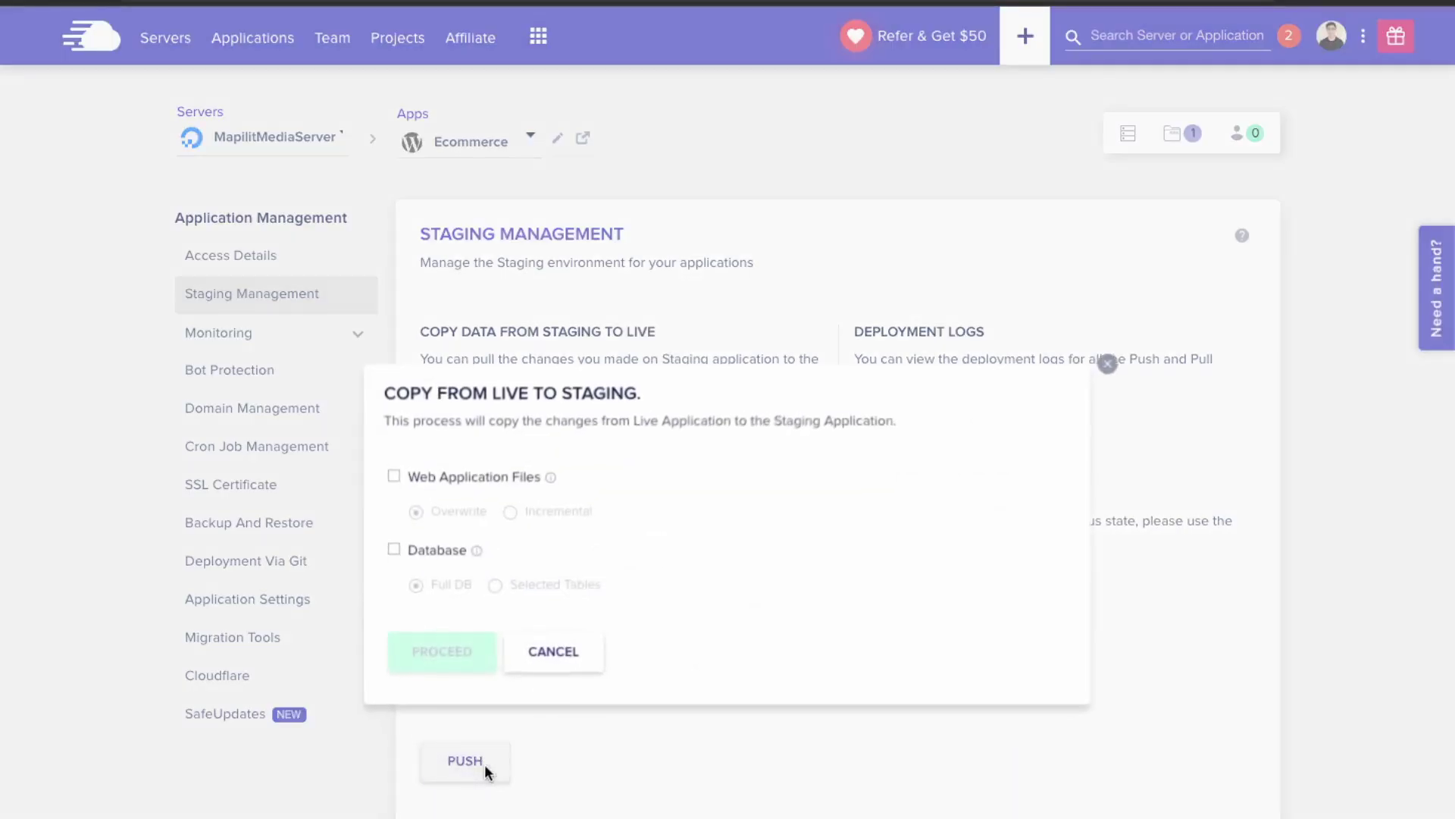
click(394, 476)
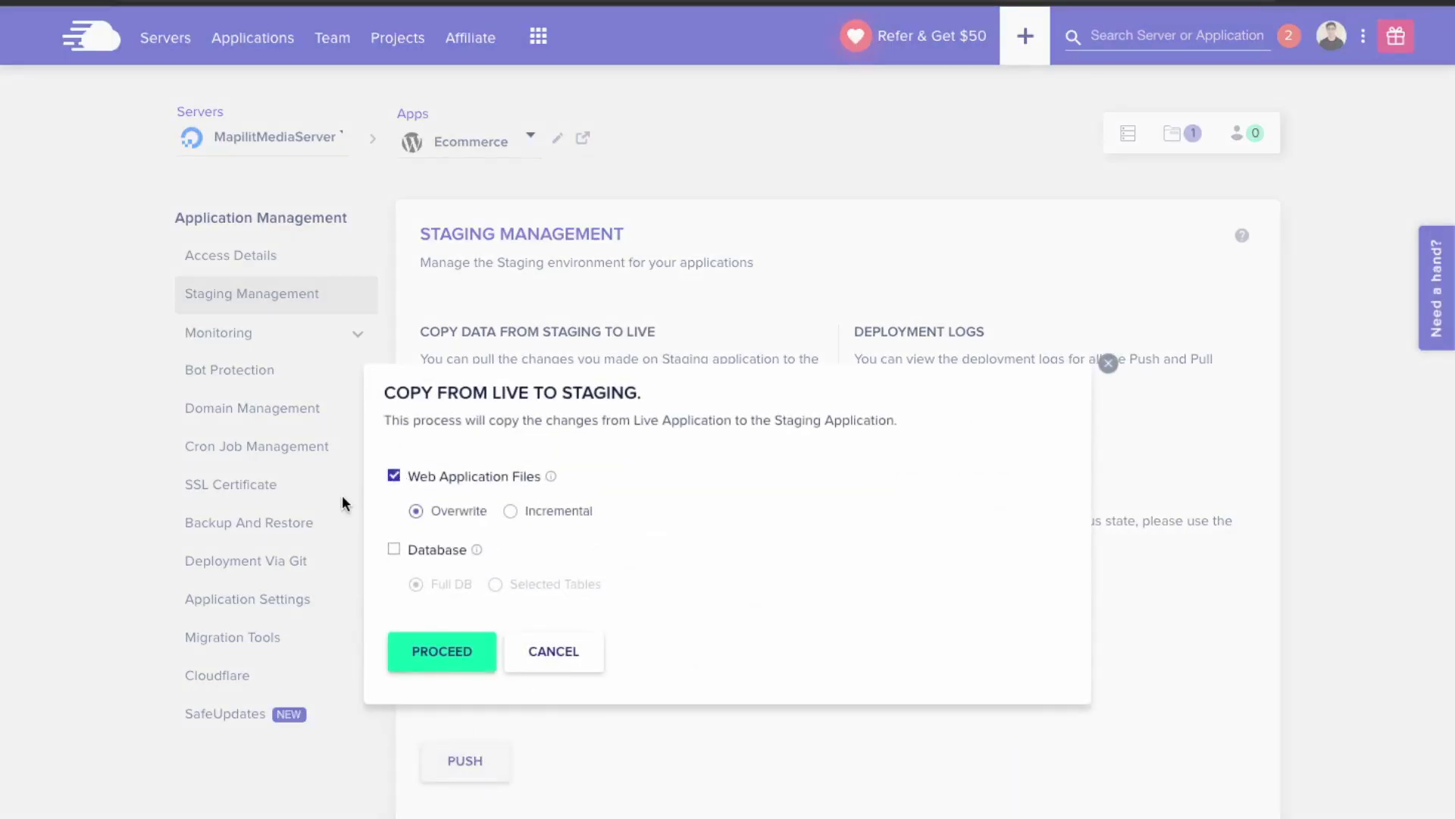
click(394, 550)
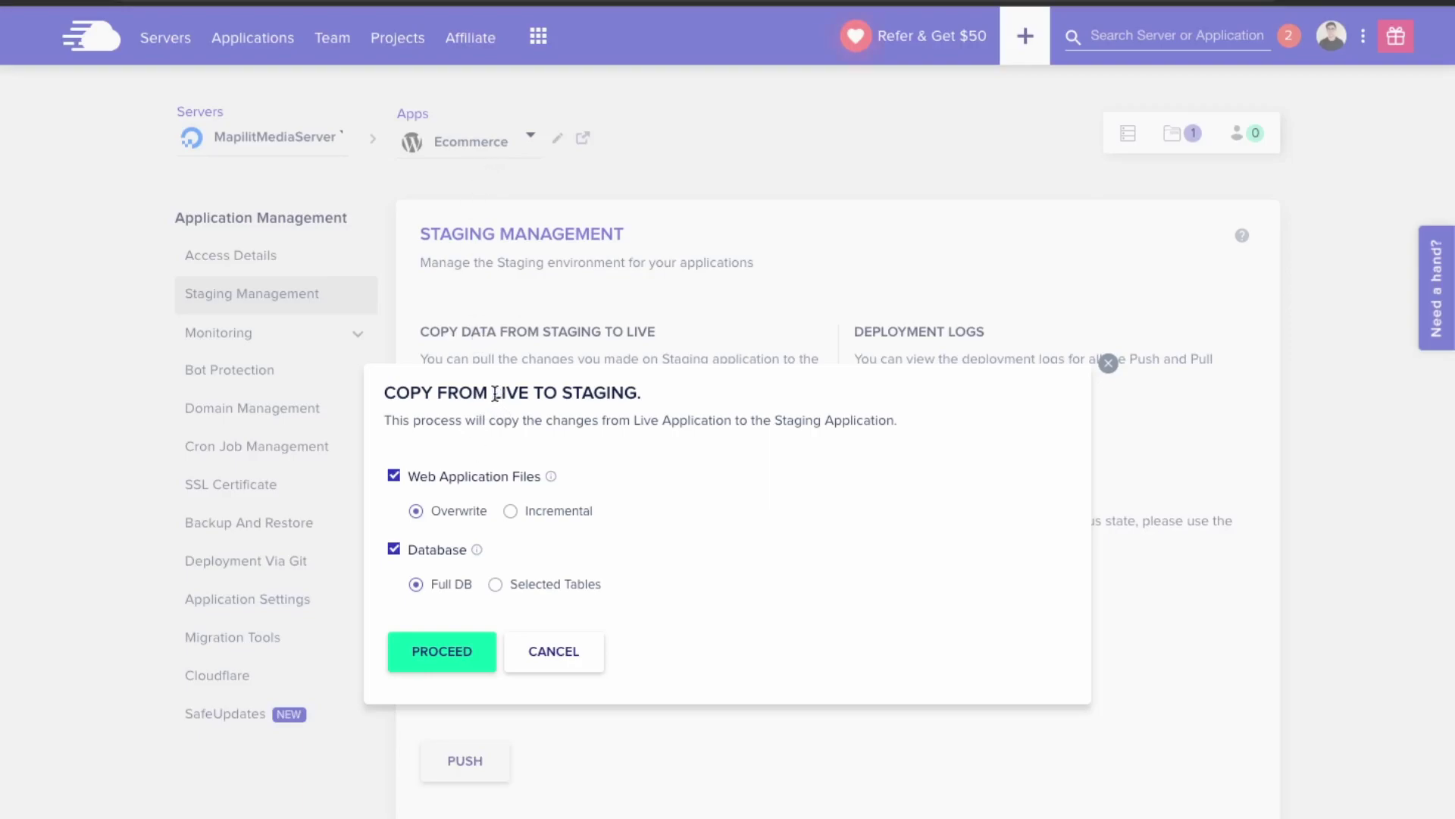
- Run the live-to-staging copy and view Staging-Ecommerce's access details
drag(494, 394, 687, 397)
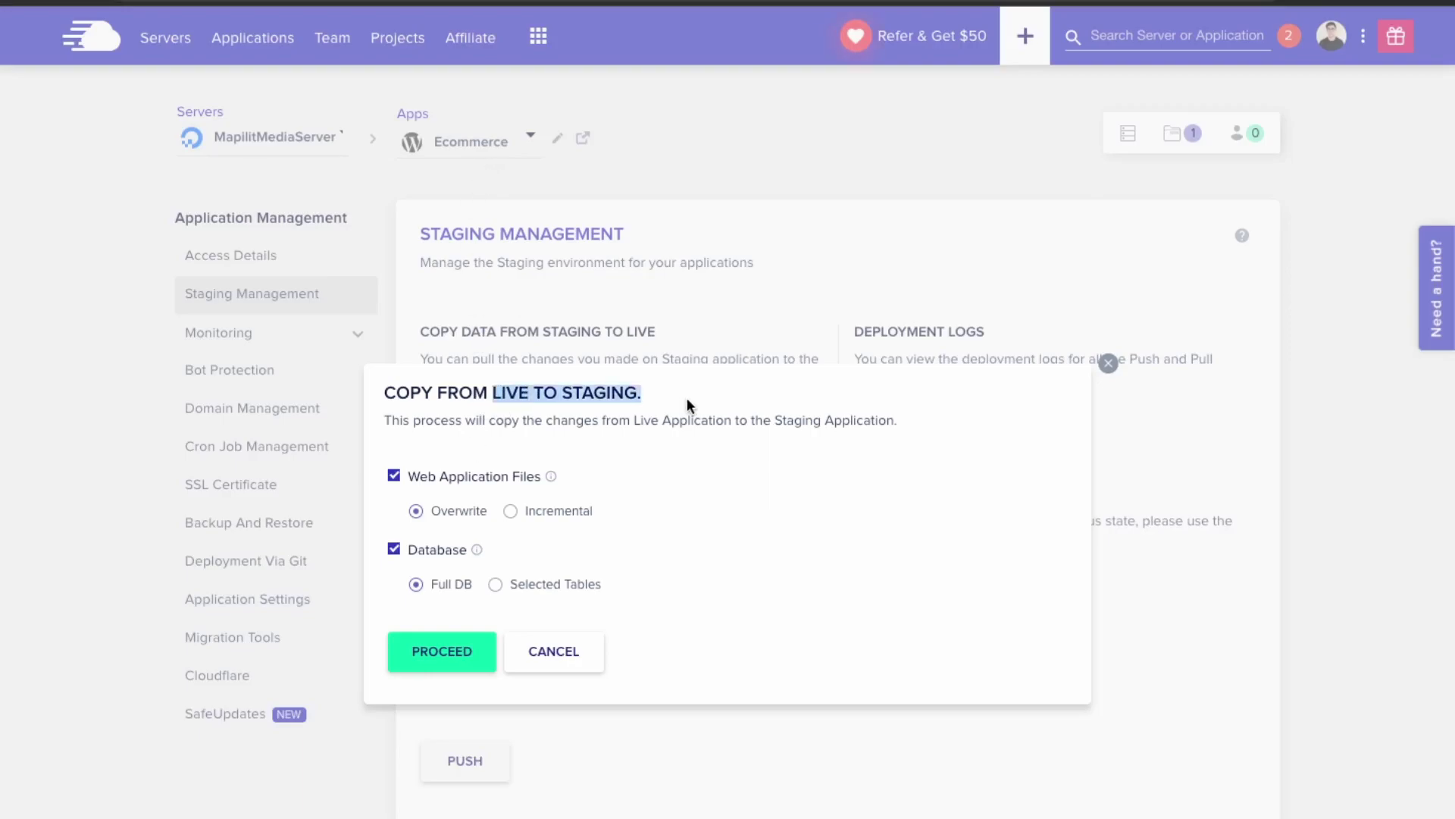
click(528, 396)
drag(494, 394, 641, 424)
click(452, 667)
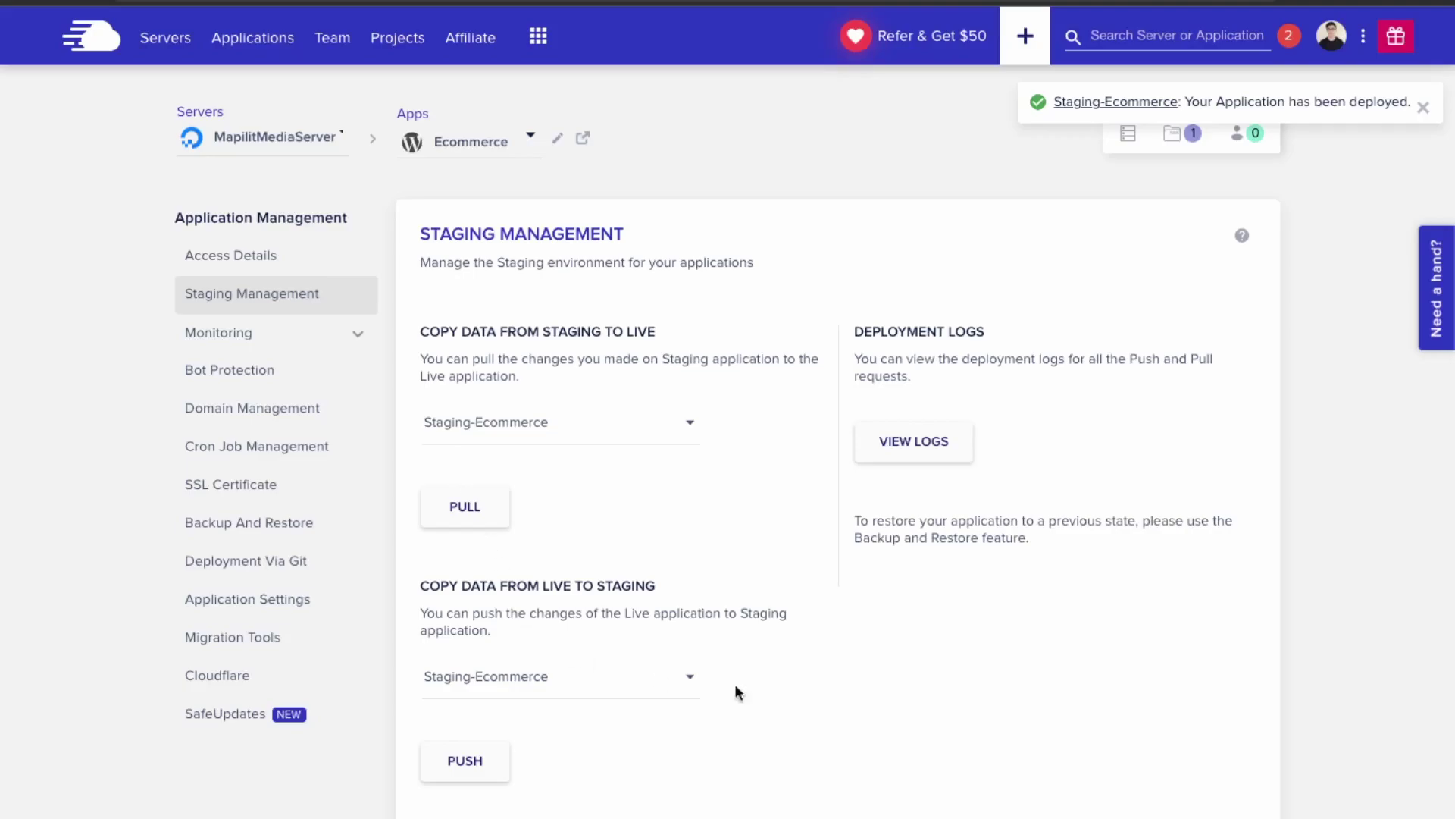
click(1114, 104)
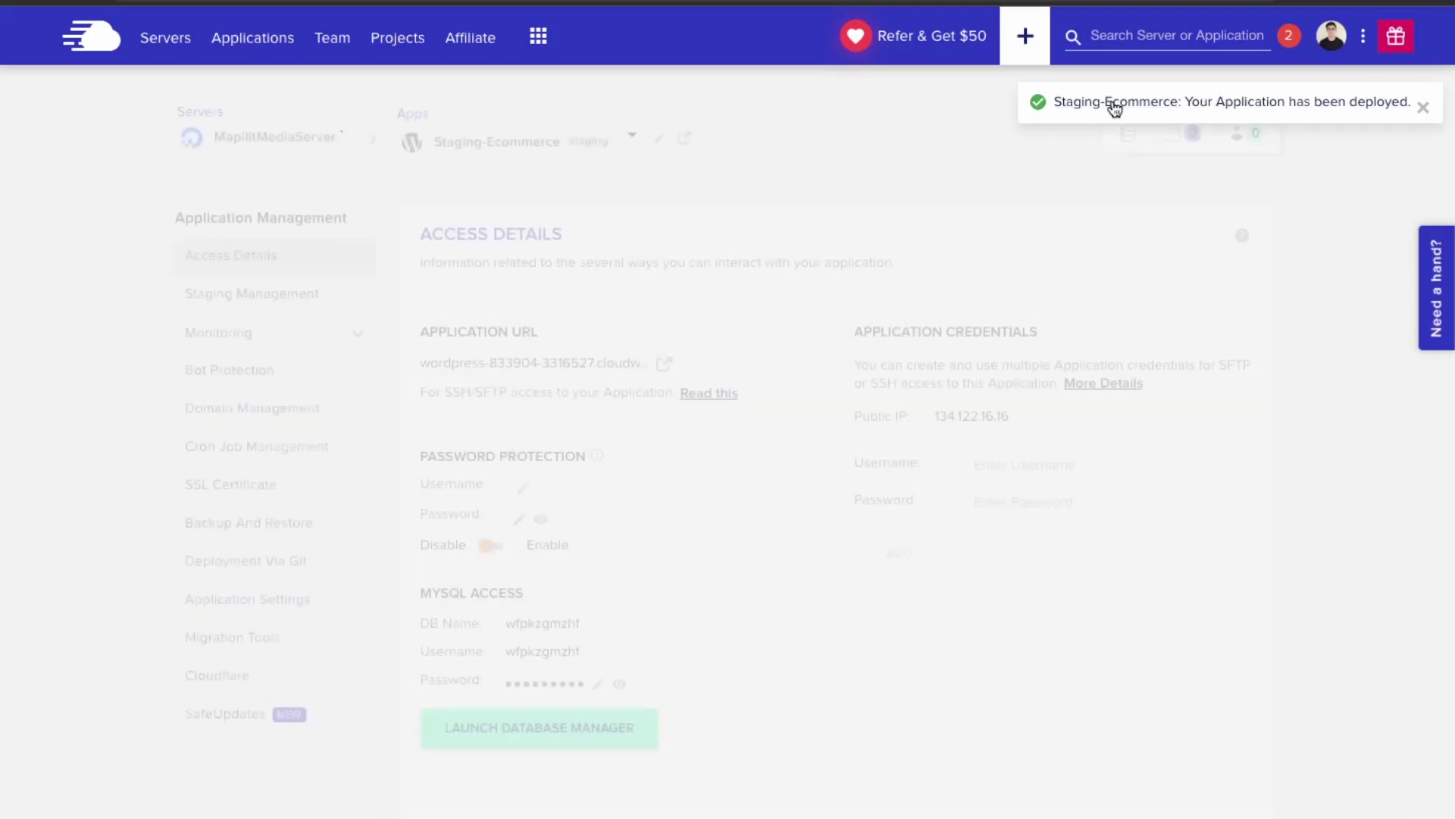
- Open the staging FurnitureStore site and scroll its homepage to the $200.00 Wooden Chair
click(665, 365)
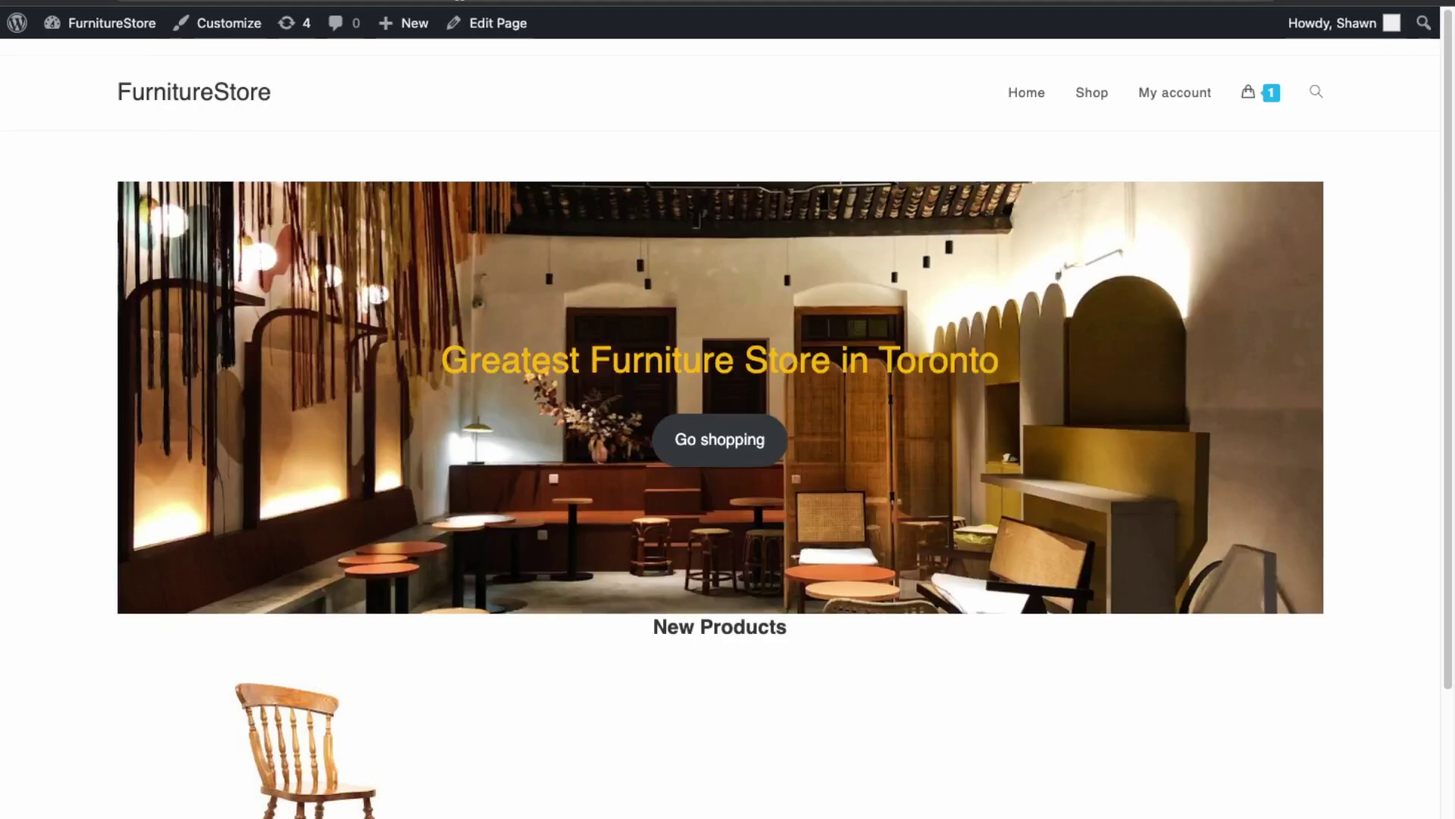
scroll(575, 193, down, 7)
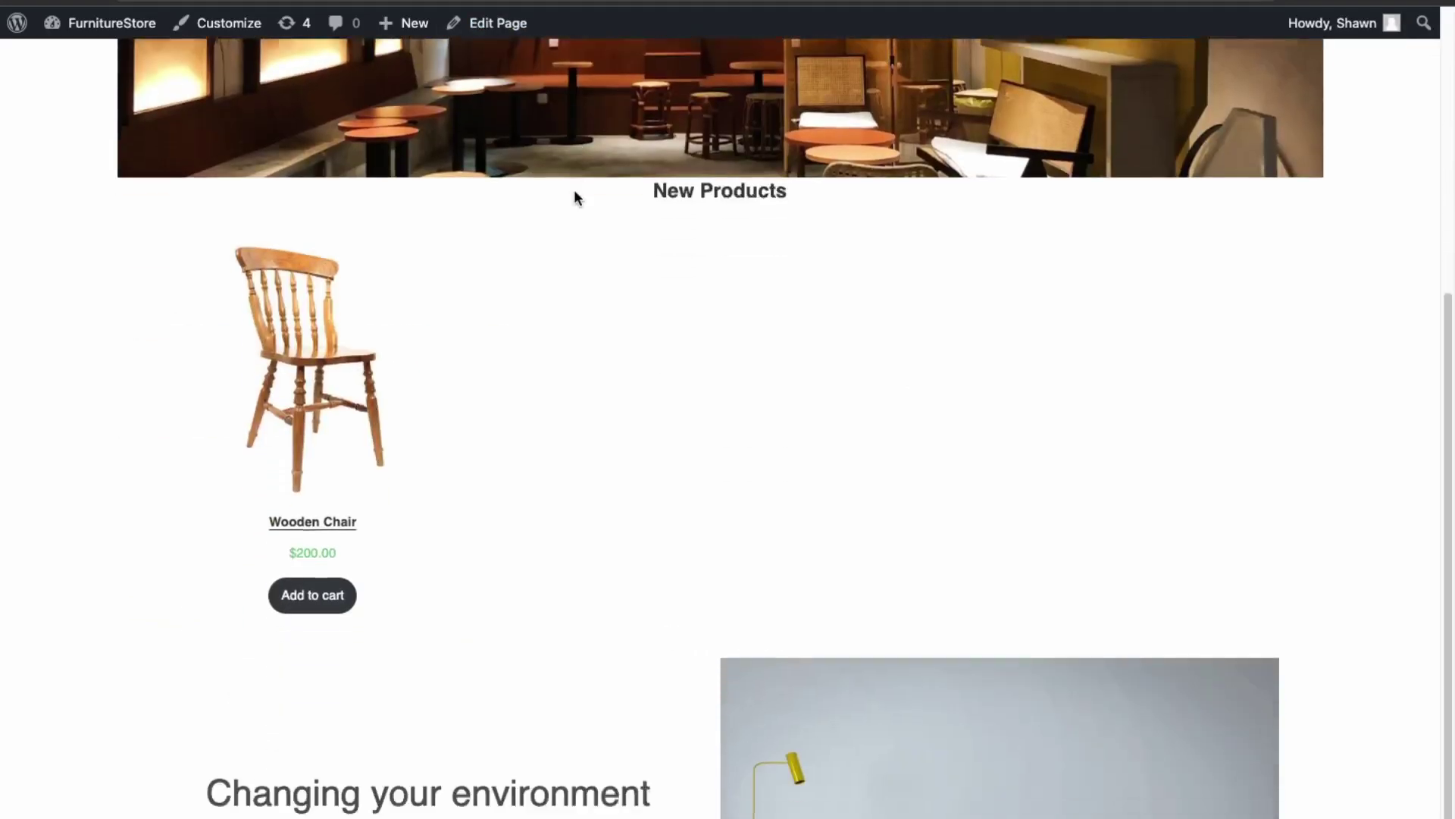
scroll(575, 197, up, 7)
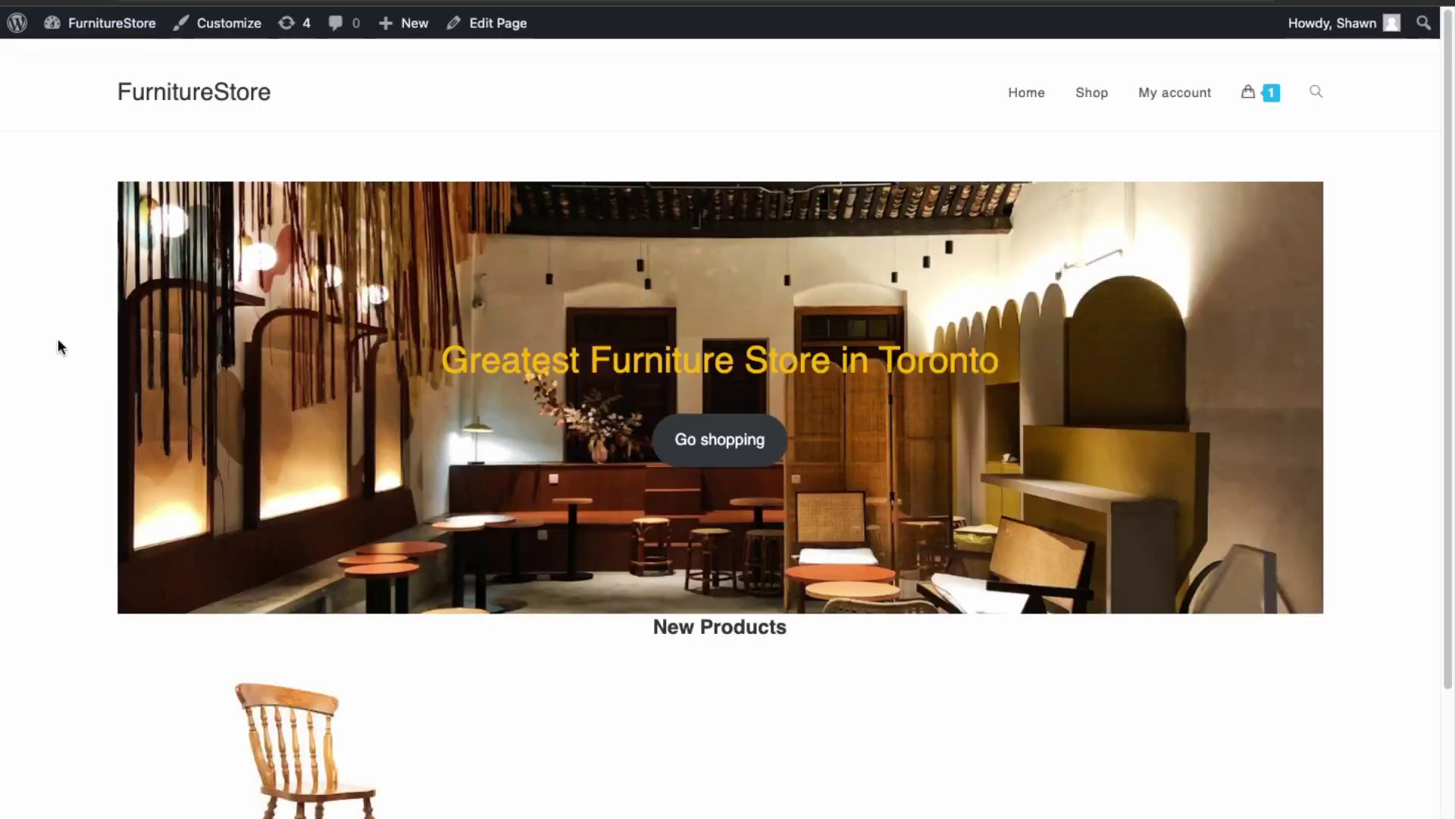
scroll(557, 684, down, 4)
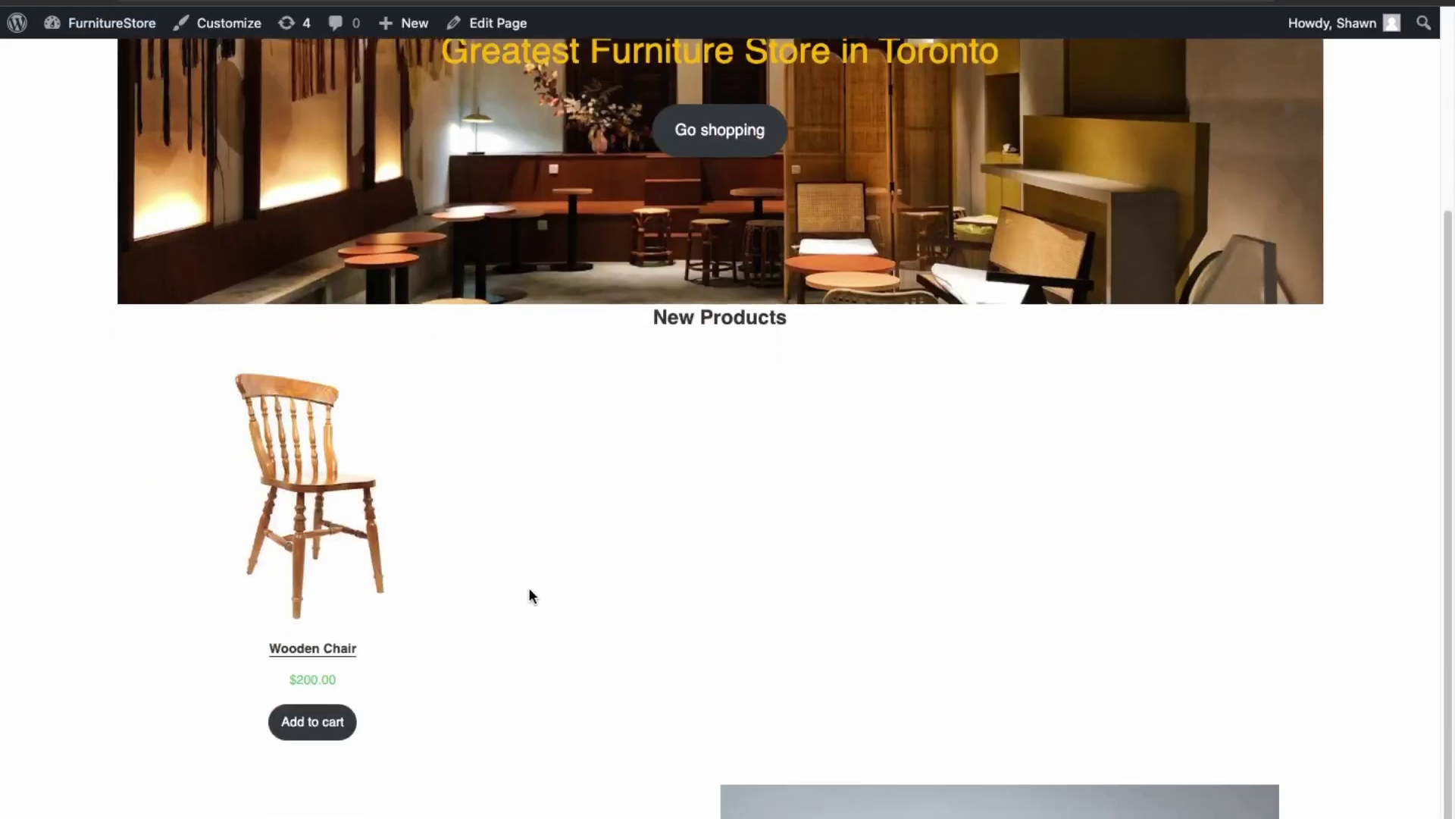
scroll(529, 588, down, 3)
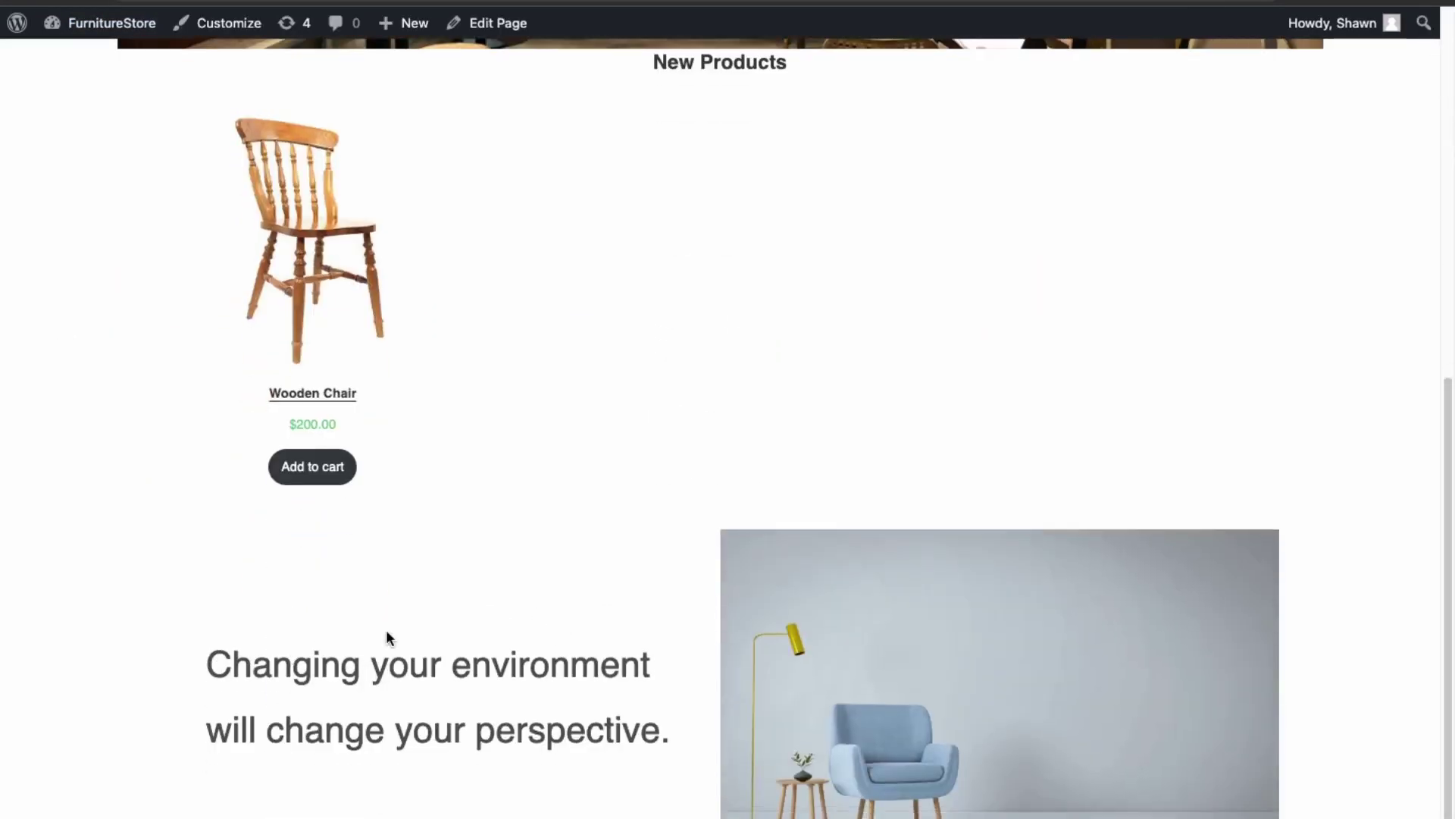
scroll(386, 637, up, 7)
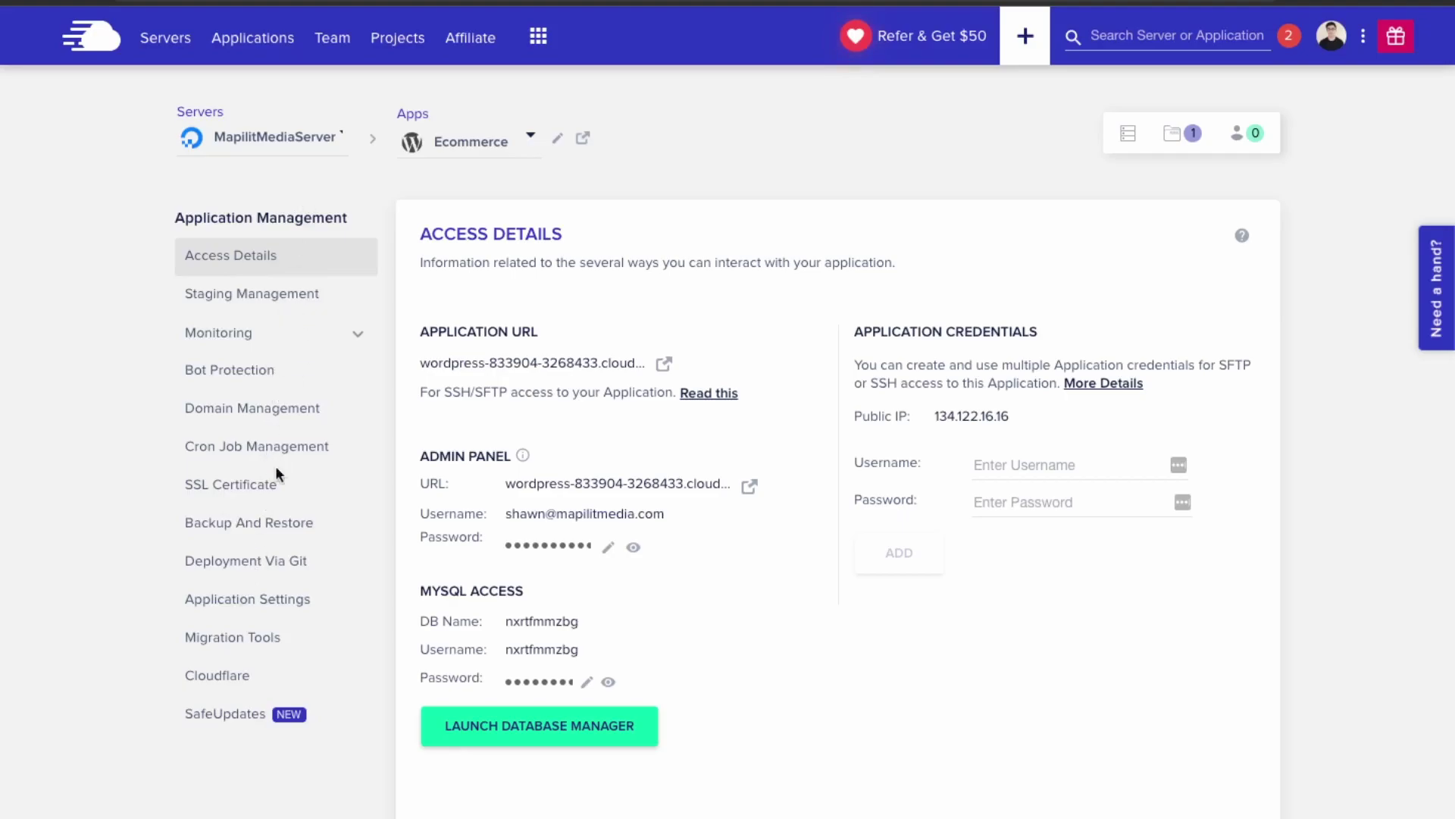
- Run a Complete Restore of the Ecommerce app from the 28th February 2023 backup
click(271, 529)
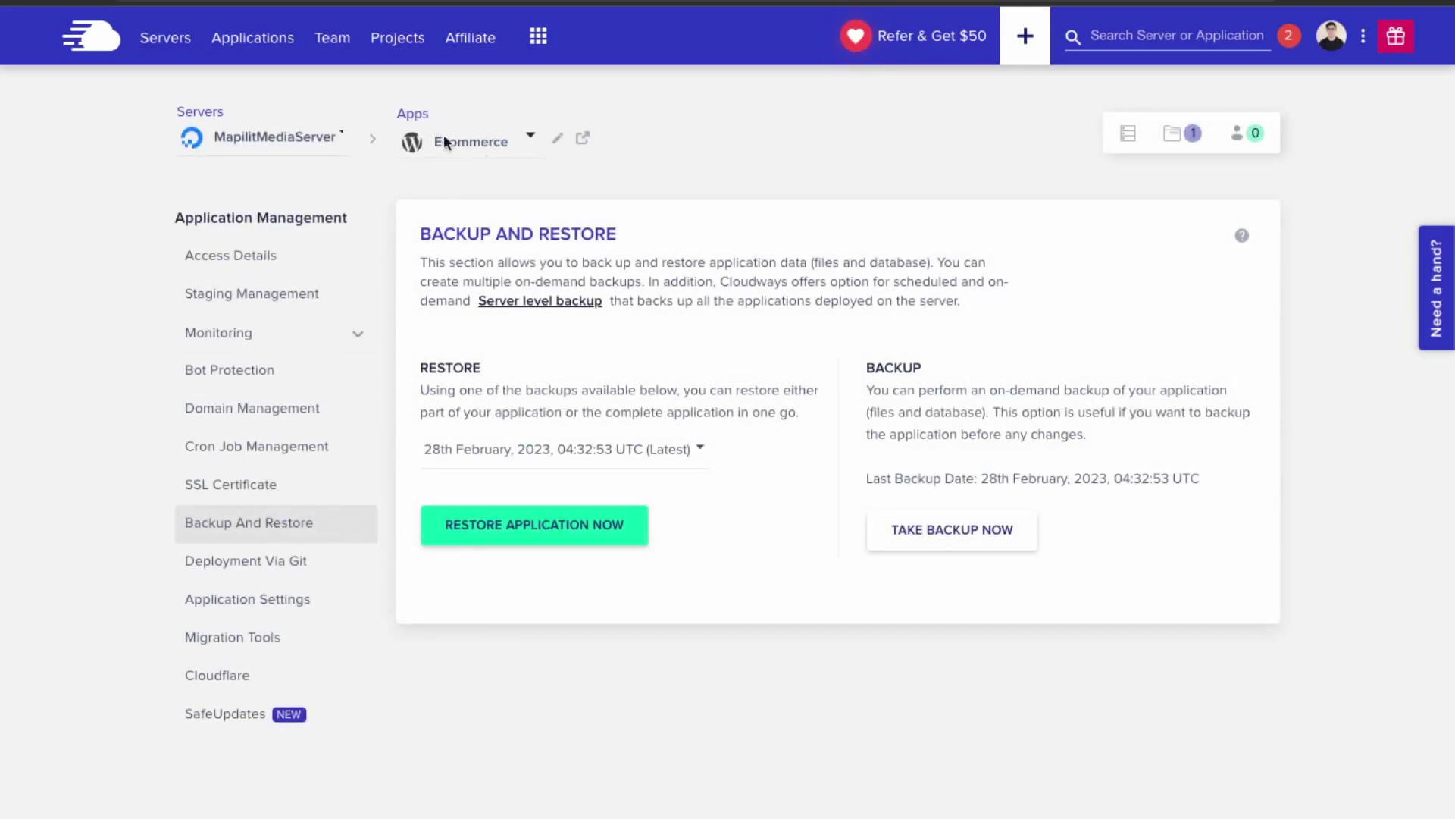
click(681, 455)
click(682, 457)
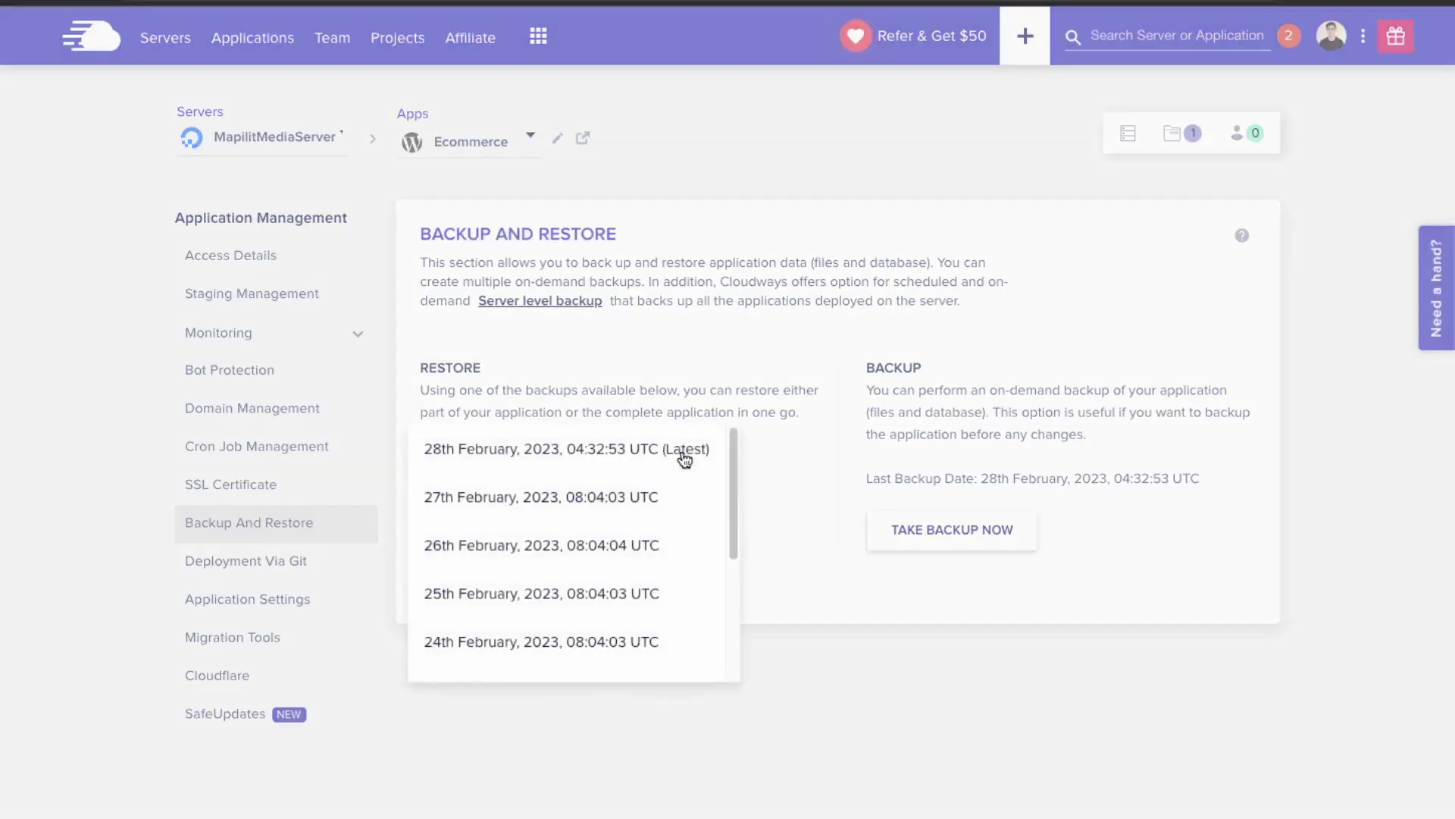
click(584, 366)
mouse_move(964, 473)
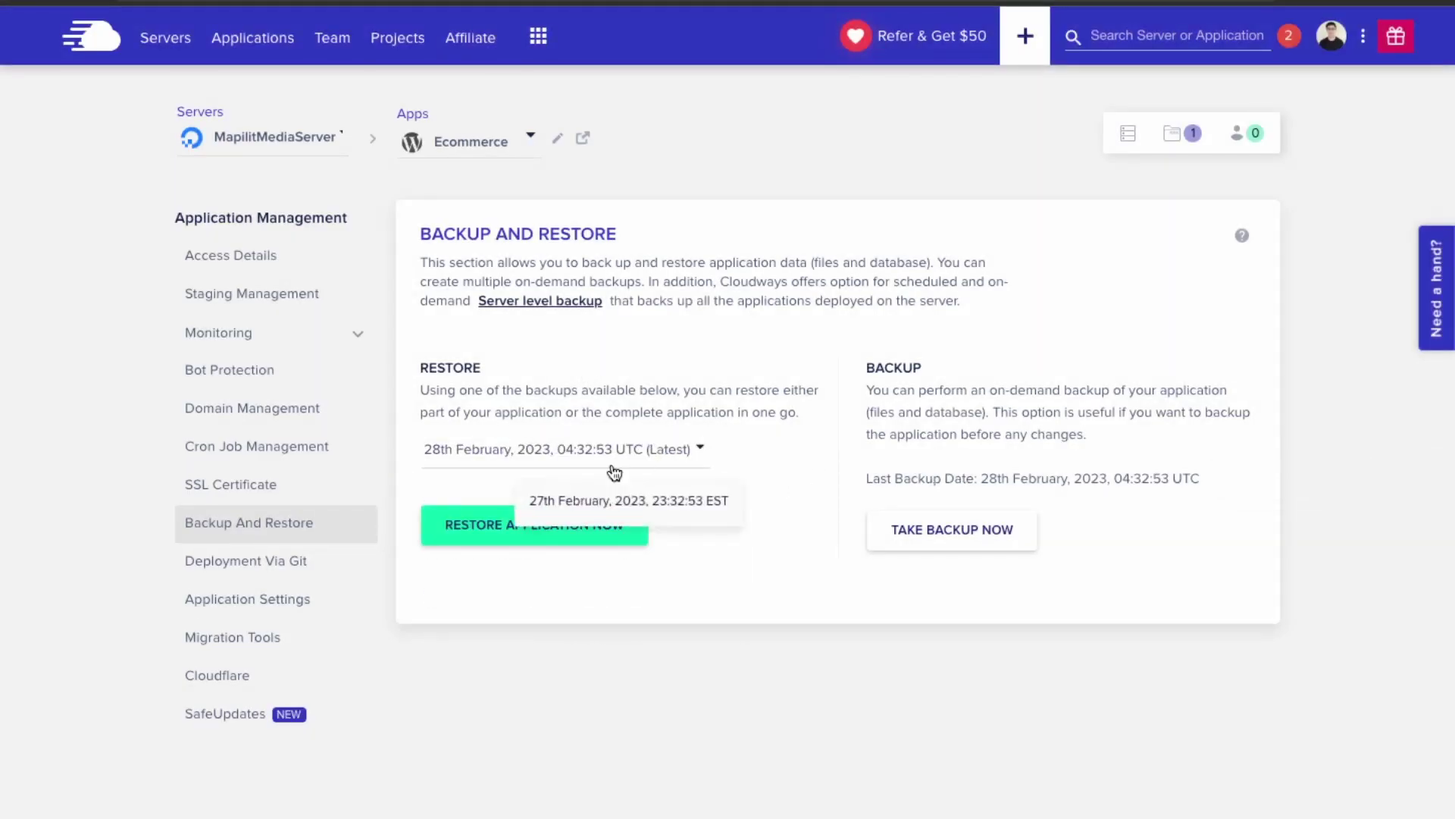
mouse_move(665, 462)
click(626, 452)
click(604, 460)
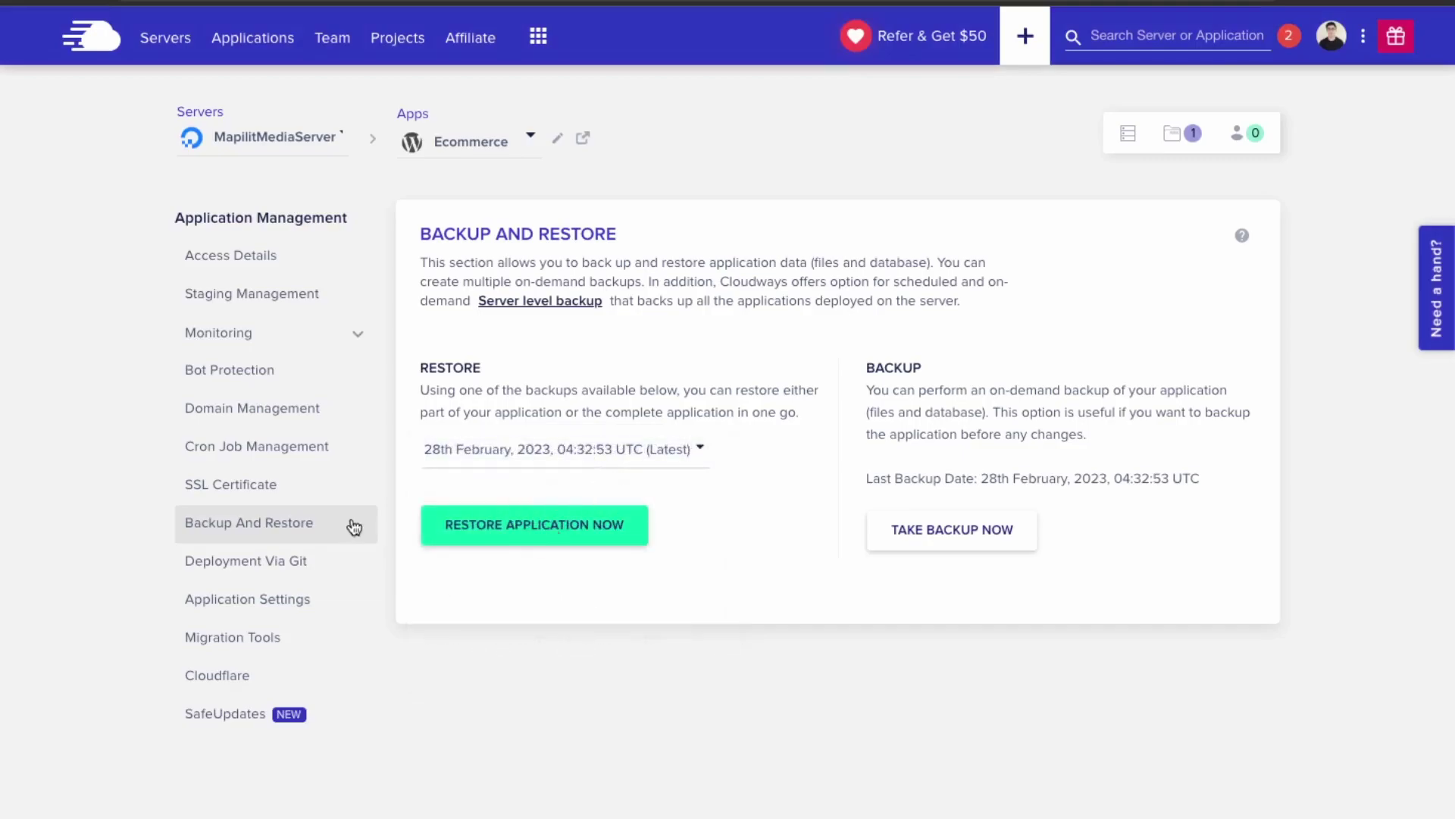
click(534, 530)
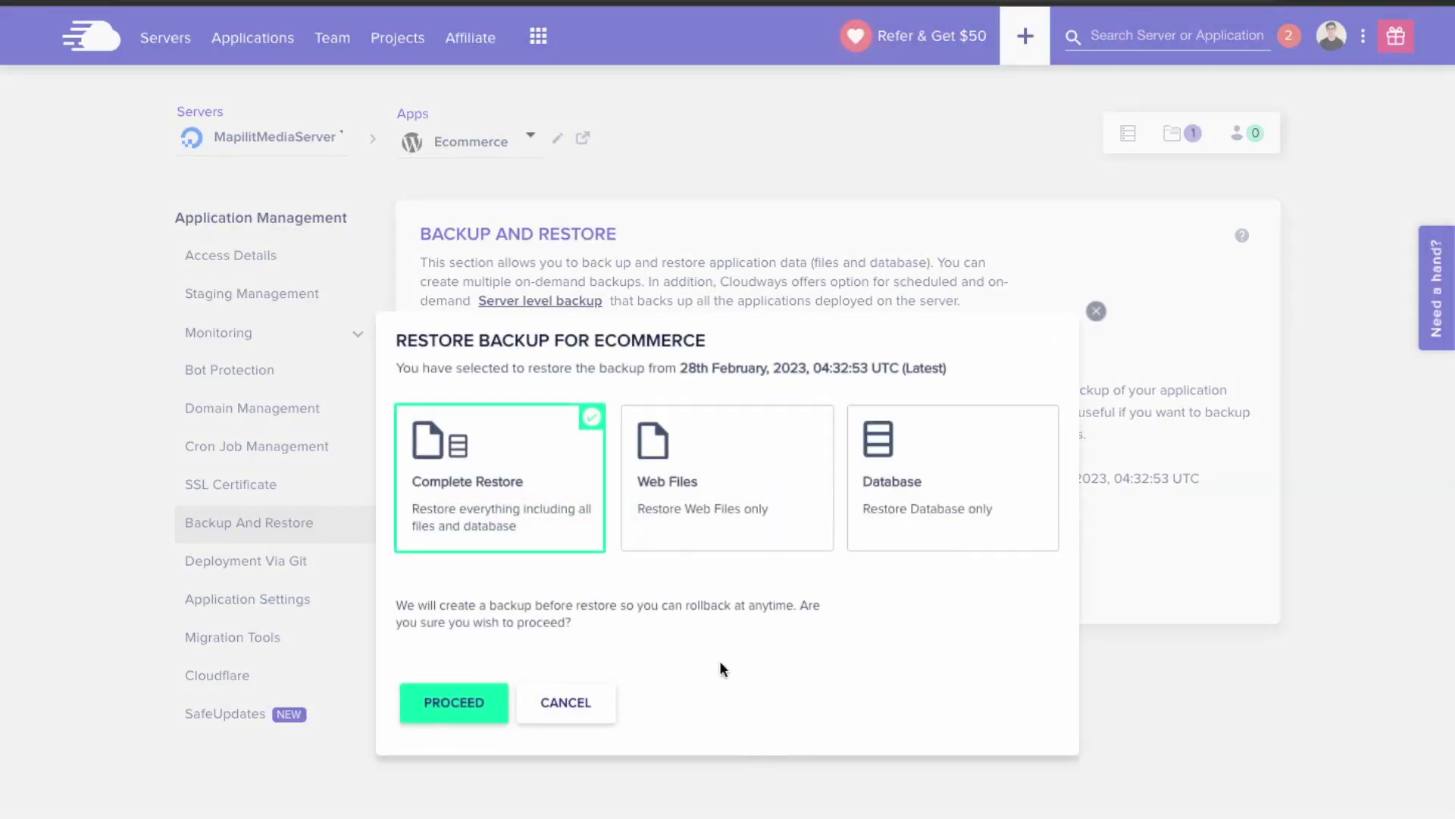
click(445, 717)
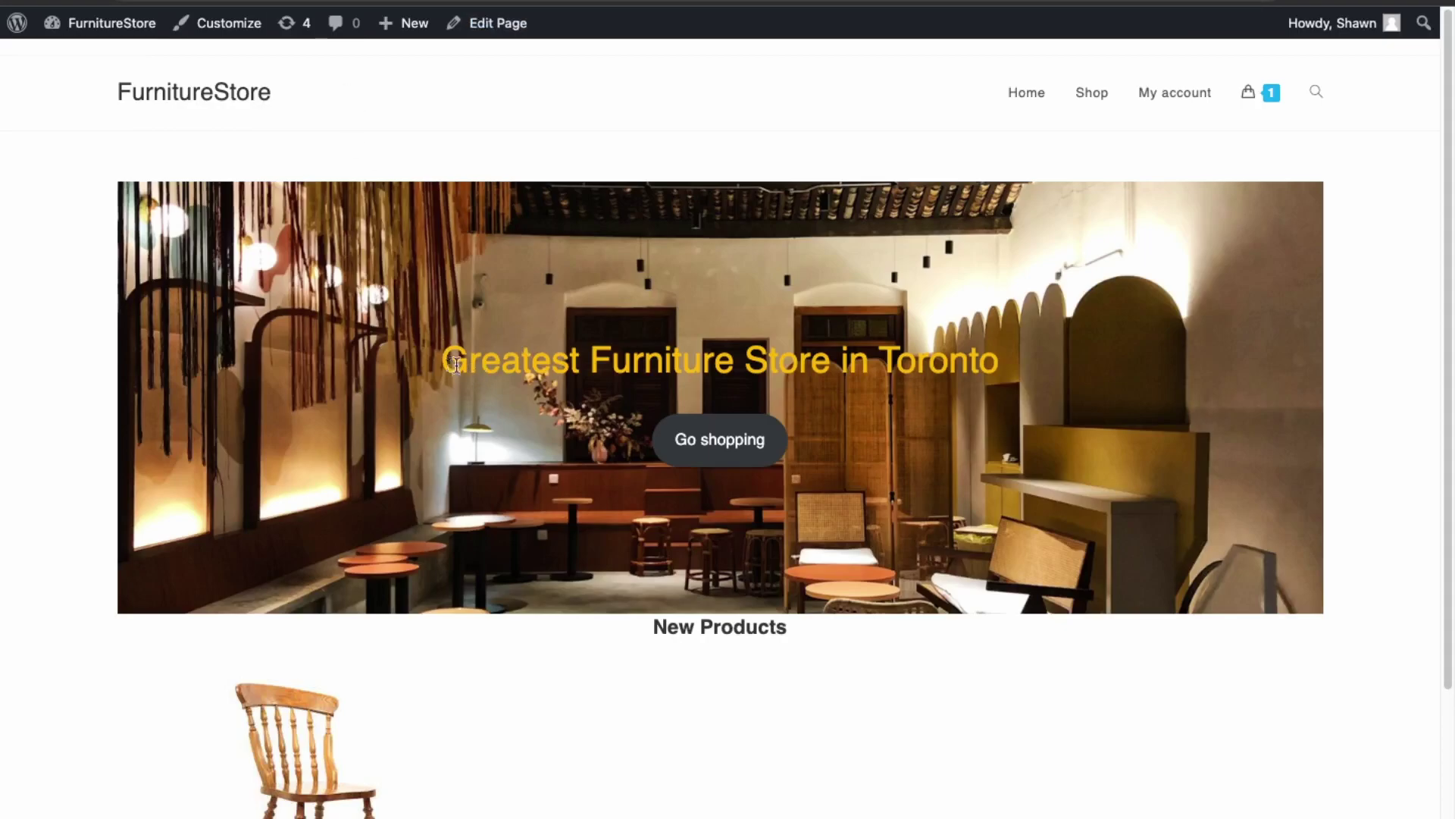
- Compare the old 'Greatest' wording with the restored 'Best Furniture Store in Toronto' heading
drag(443, 360, 573, 370)
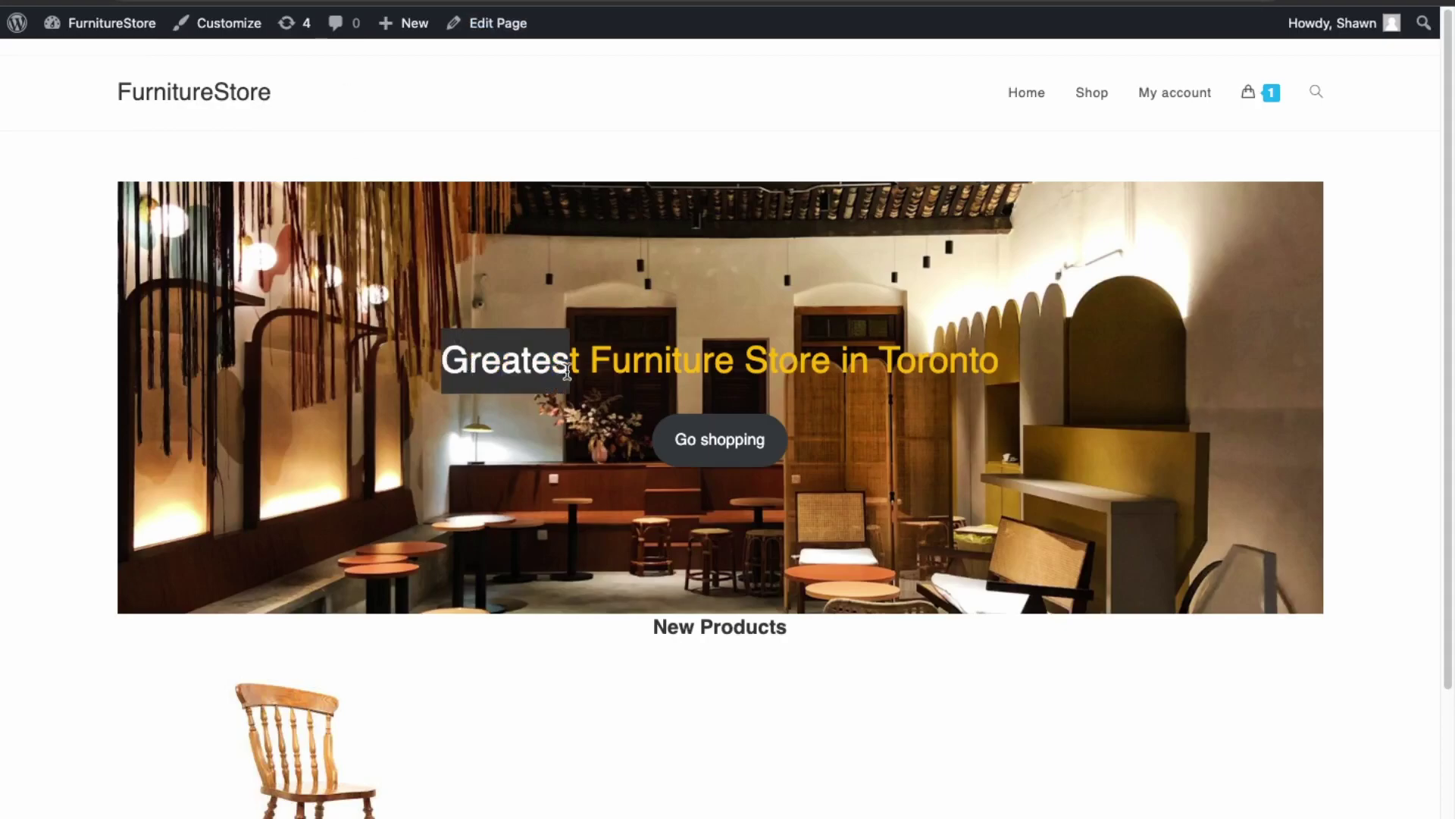
click(734, 369)
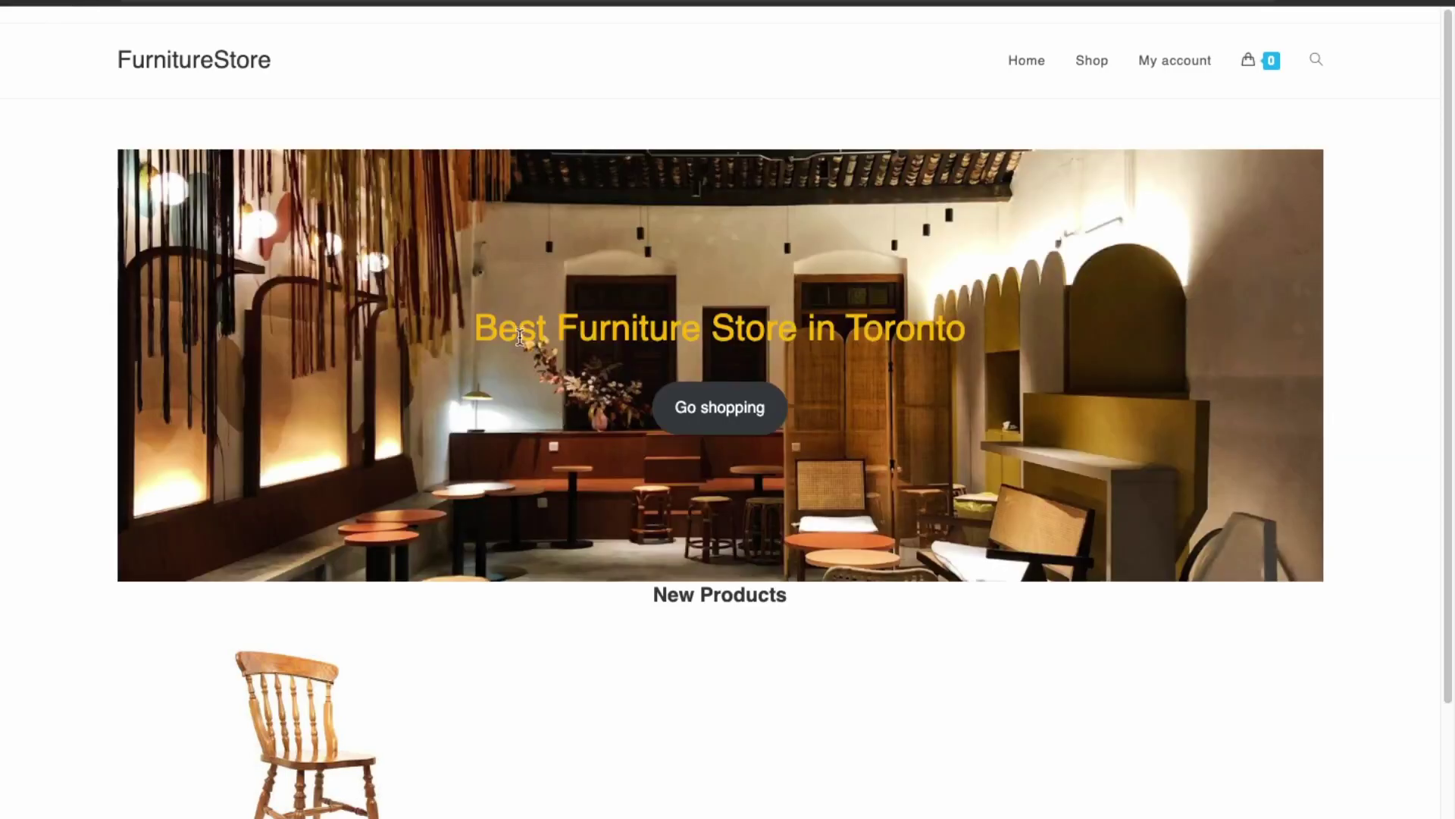
drag(475, 328, 974, 328)
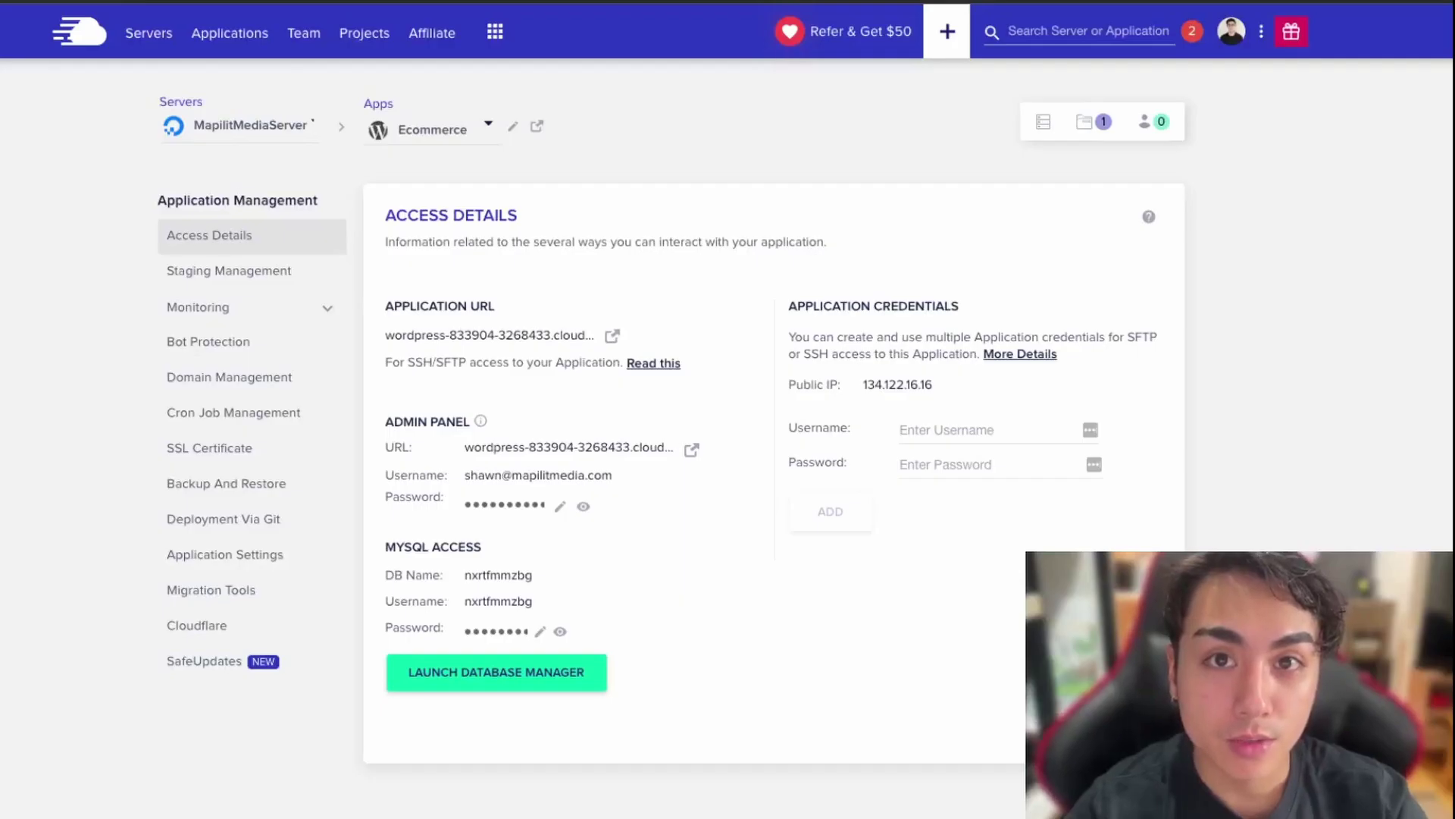